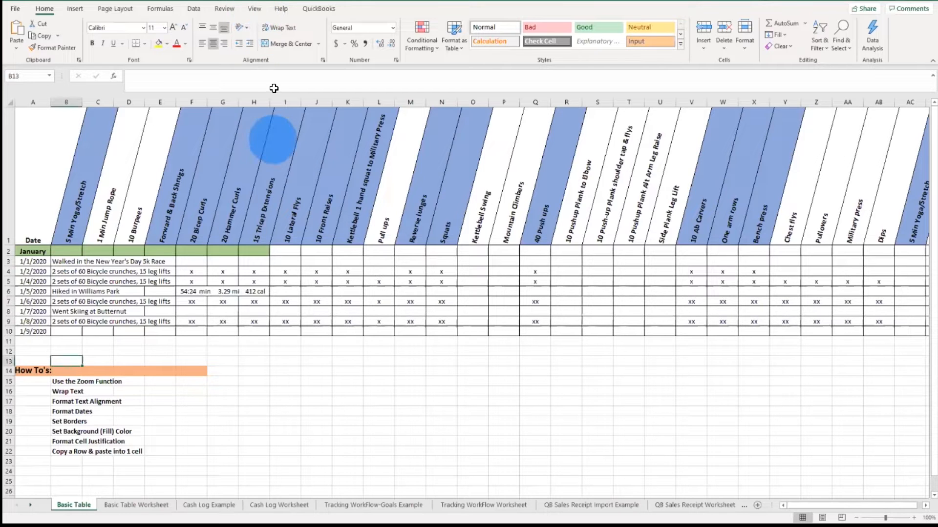
# Step: Zoom the worksheet to 200% magnification, then return it to 100%
pyautogui.click(260, 11)
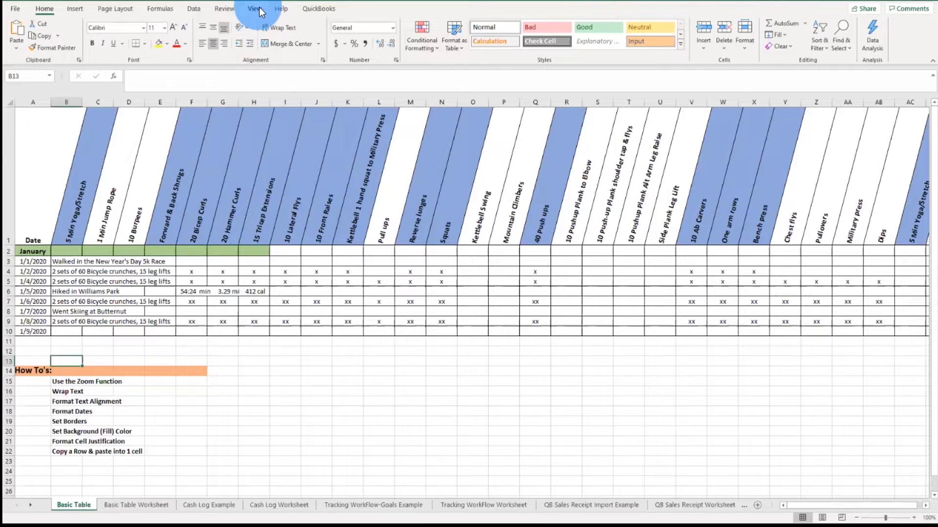
pyautogui.click(259, 8)
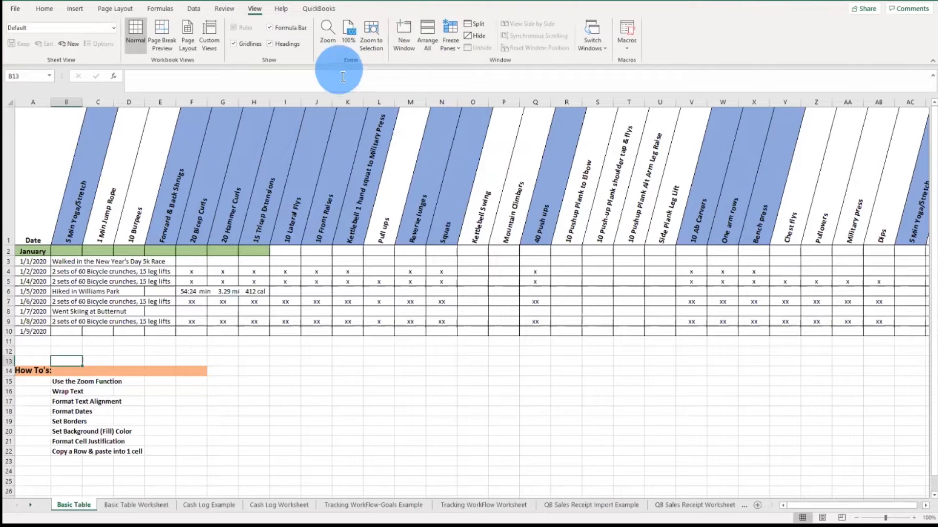
pyautogui.click(328, 30)
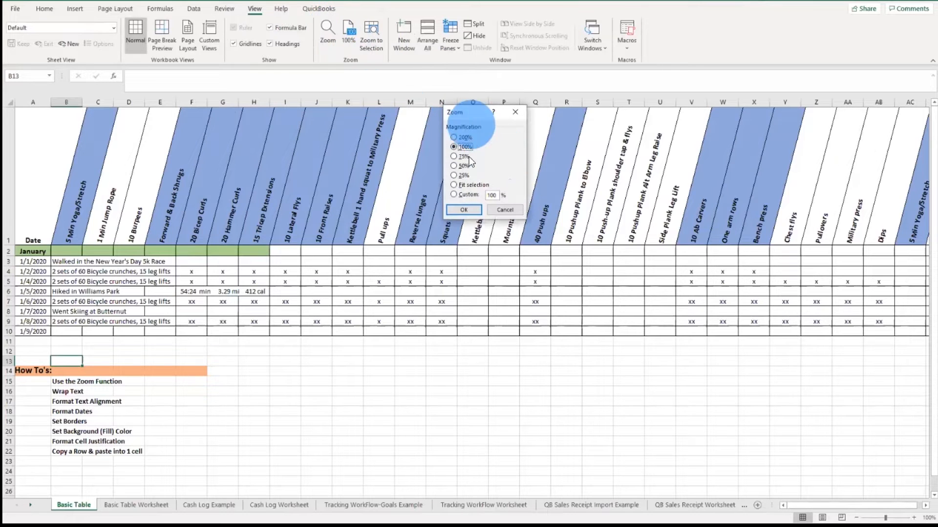
pyautogui.click(459, 138)
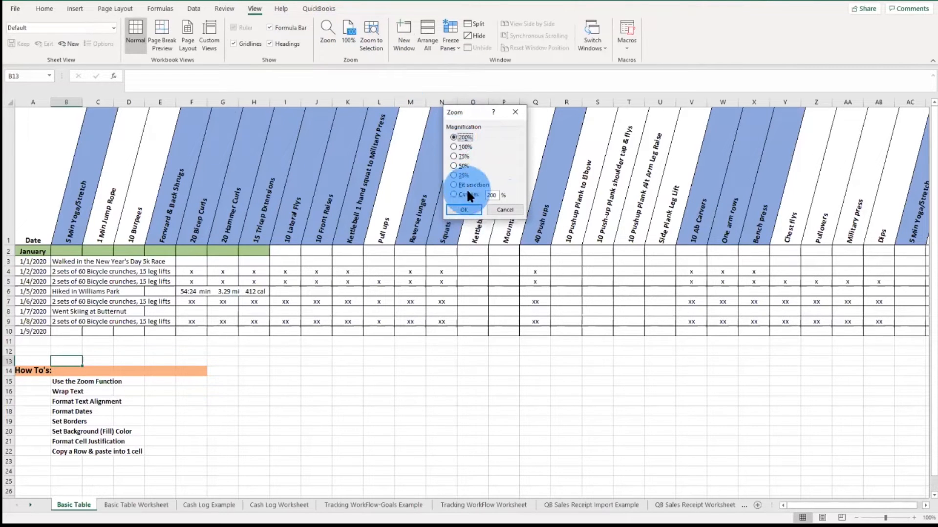
pyautogui.click(464, 210)
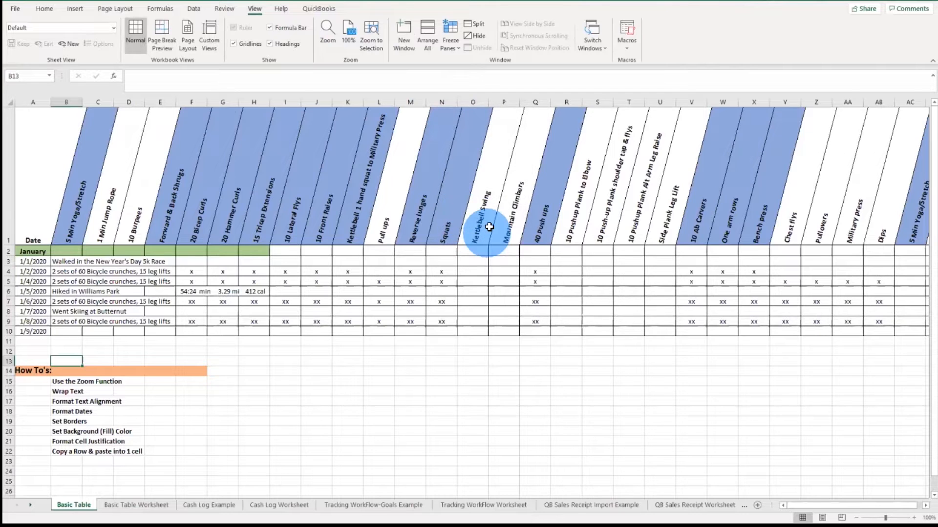
pyautogui.click(282, 362)
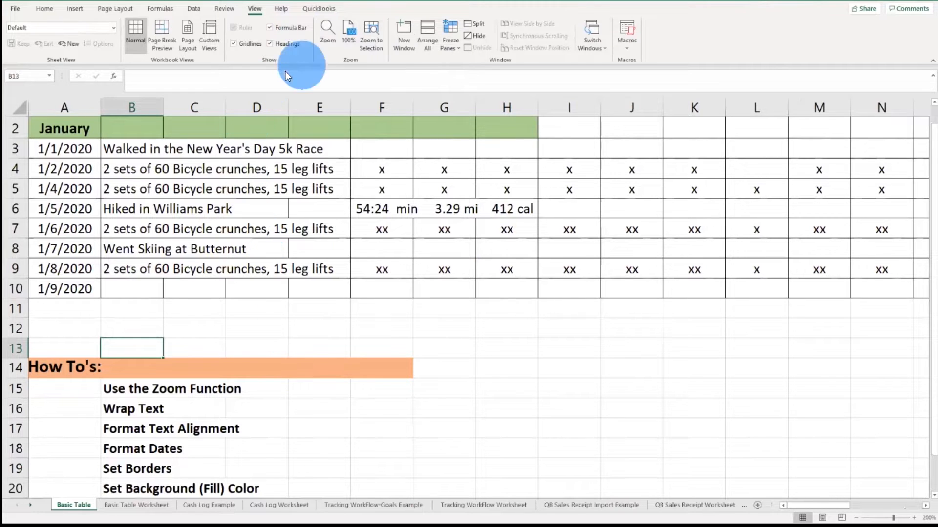
pyautogui.click(353, 34)
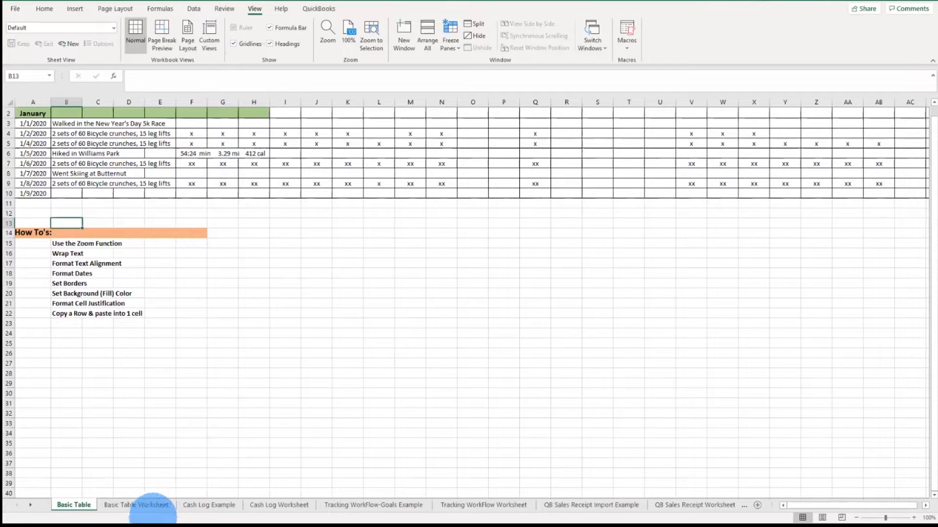
# Step: On the Basic Table Worksheet sheet, wrap the text of the row 1 headers
pyautogui.click(153, 504)
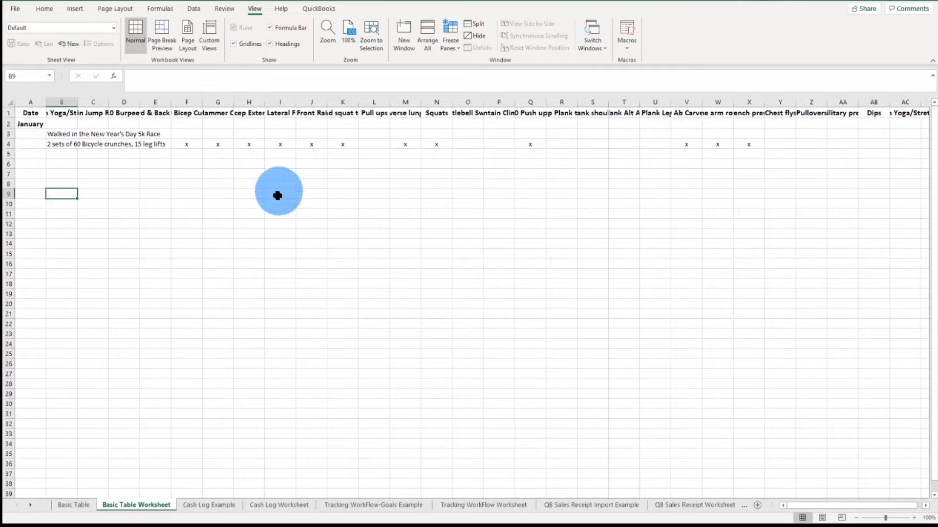
pyautogui.click(9, 113)
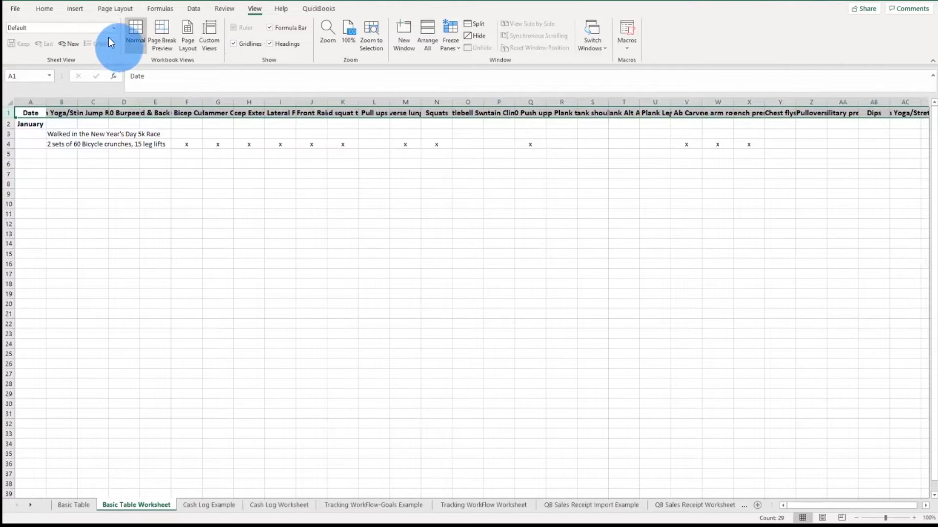
pyautogui.click(42, 7)
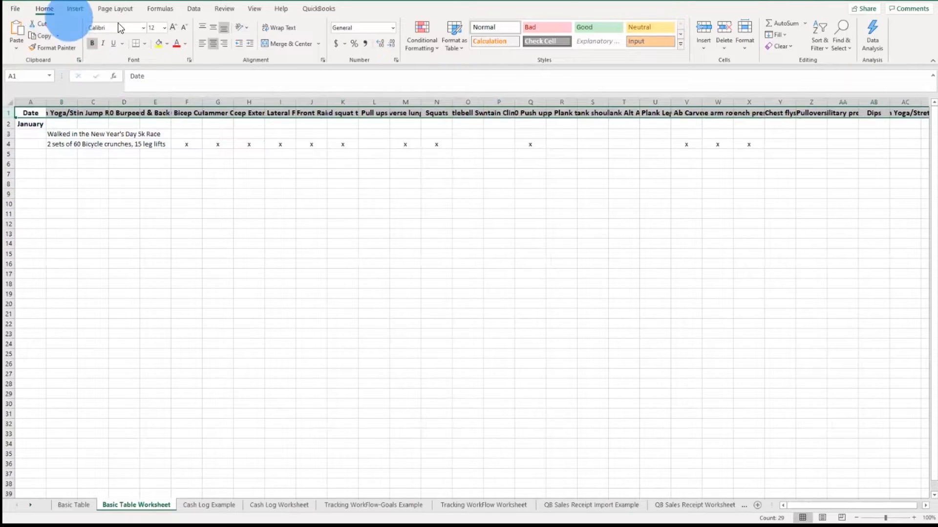
pyautogui.click(288, 28)
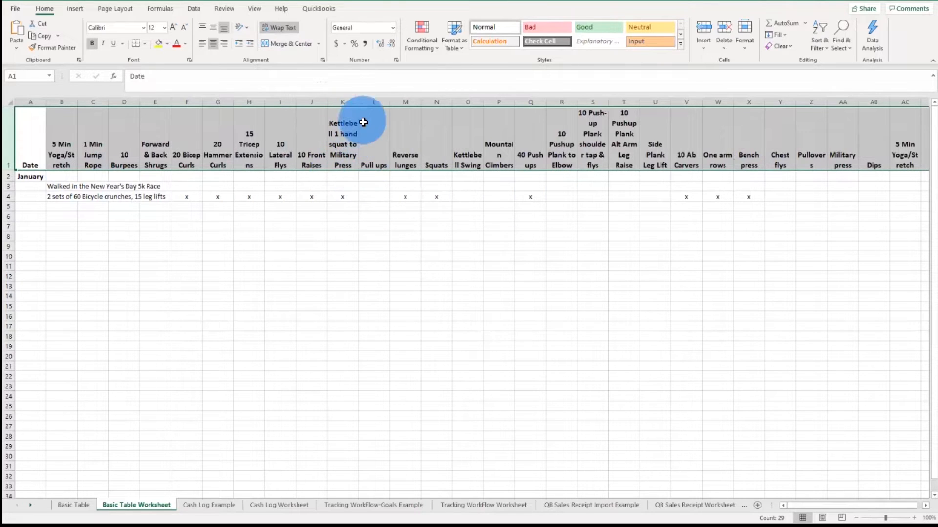
# Step: Widen column K so its header fits on two lines, then undo the width change
pyautogui.click(359, 102)
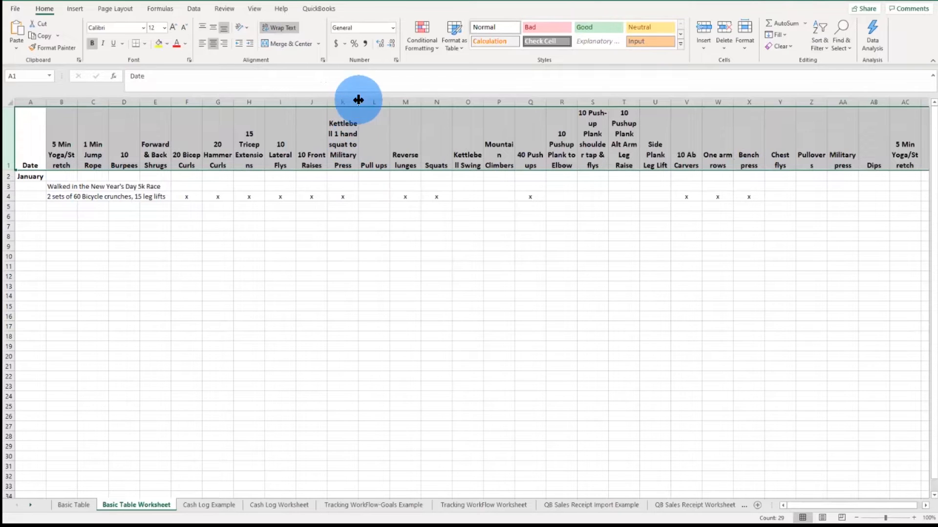
pyautogui.moveTo(358, 102); pyautogui.dragTo(422, 128)
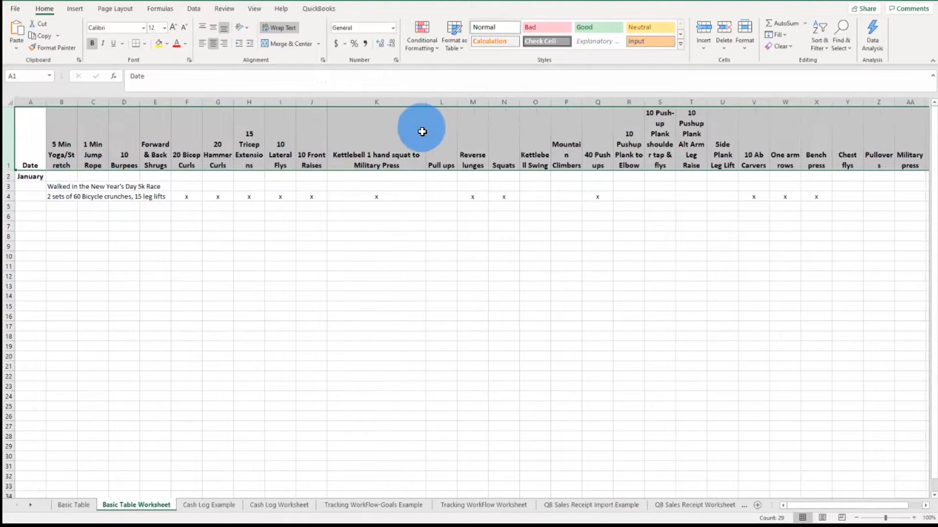
pyautogui.click(369, 197)
pyautogui.moveTo(369, 196); pyautogui.dragTo(384, 339)
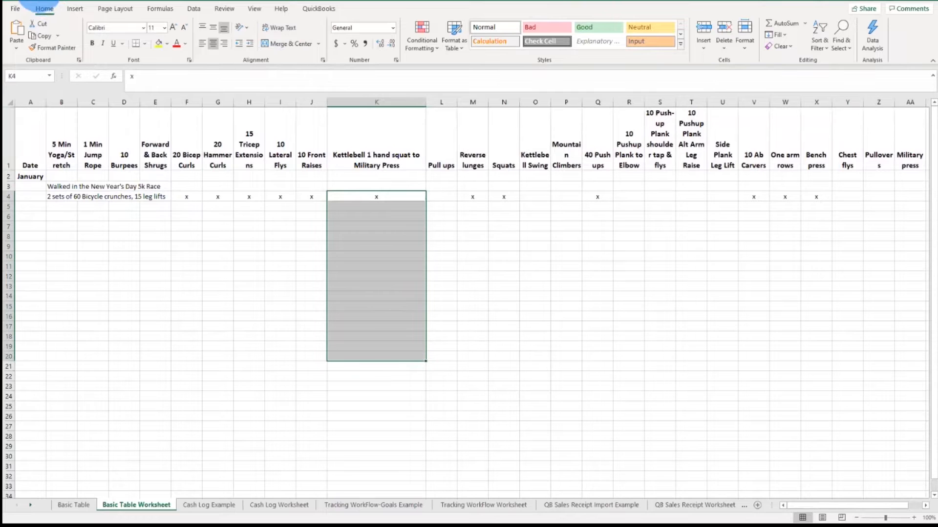
pyautogui.click(34, 0)
pyautogui.click(34, 0)
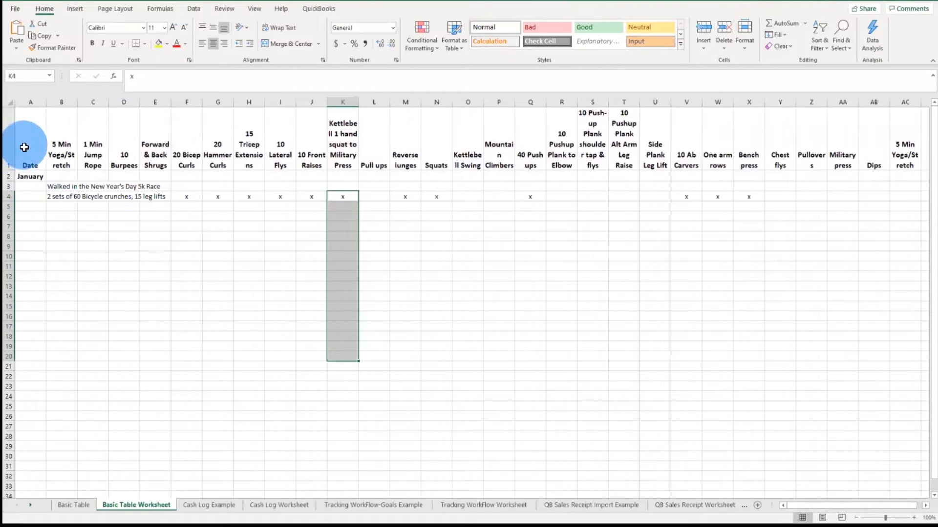
# Step: Turn off text wrapping for the row 1 headers
pyautogui.click(9, 142)
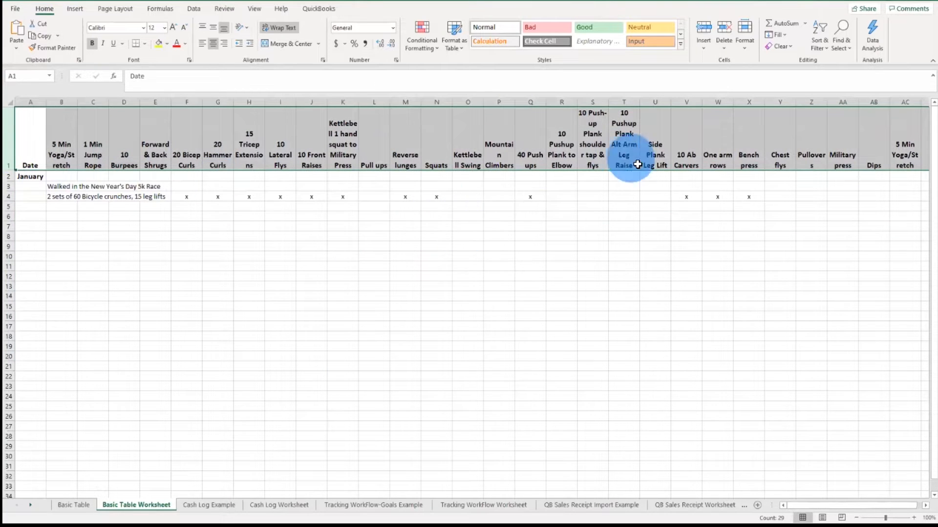
pyautogui.click(277, 26)
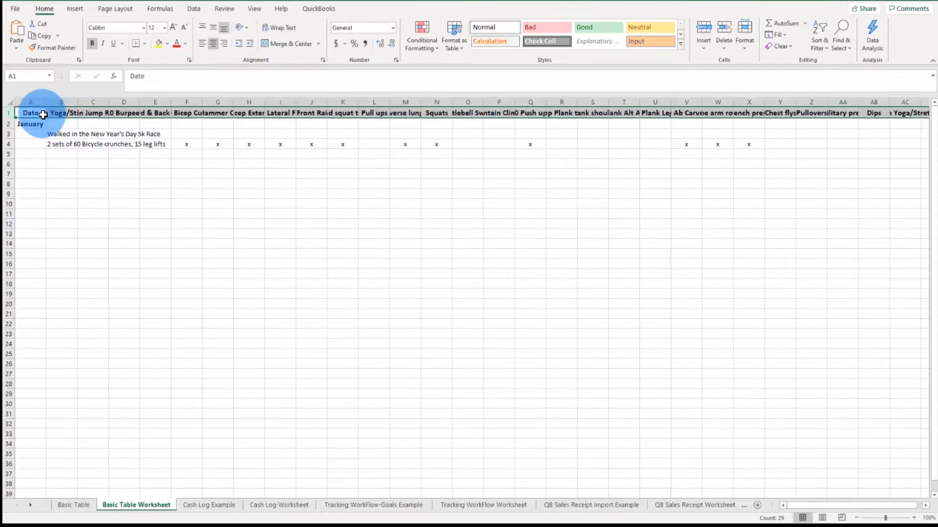
# Step: Angle the row 1 header text upward by setting the text orientation in Format Cells
pyautogui.rightClick(189, 115)
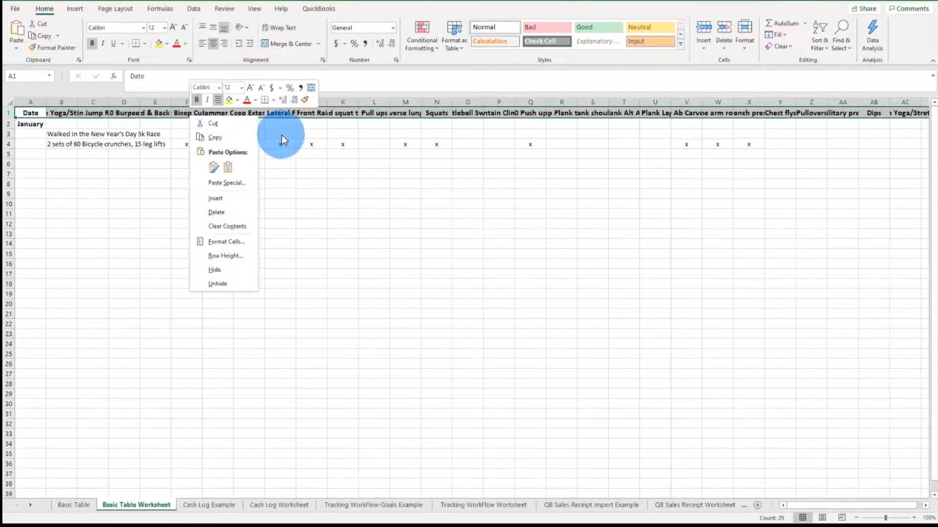
pyautogui.click(13, 114)
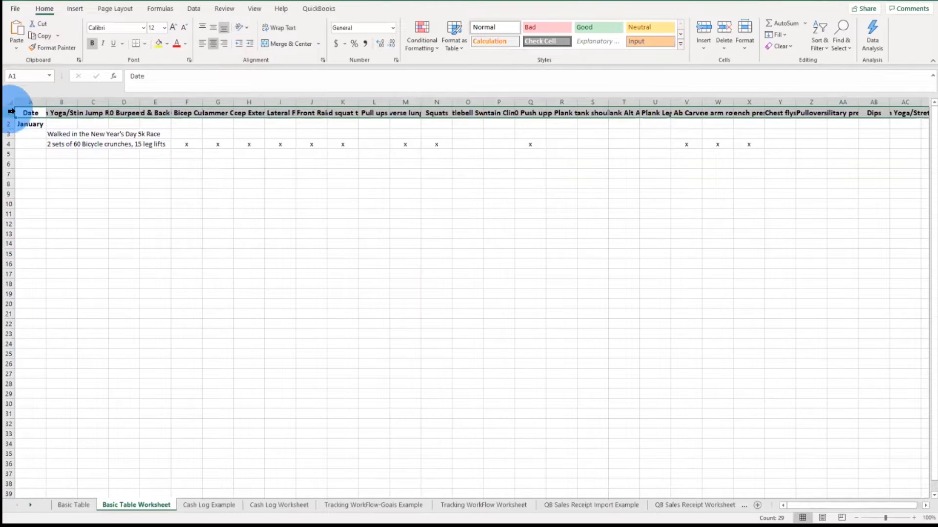
pyautogui.rightClick(247, 113)
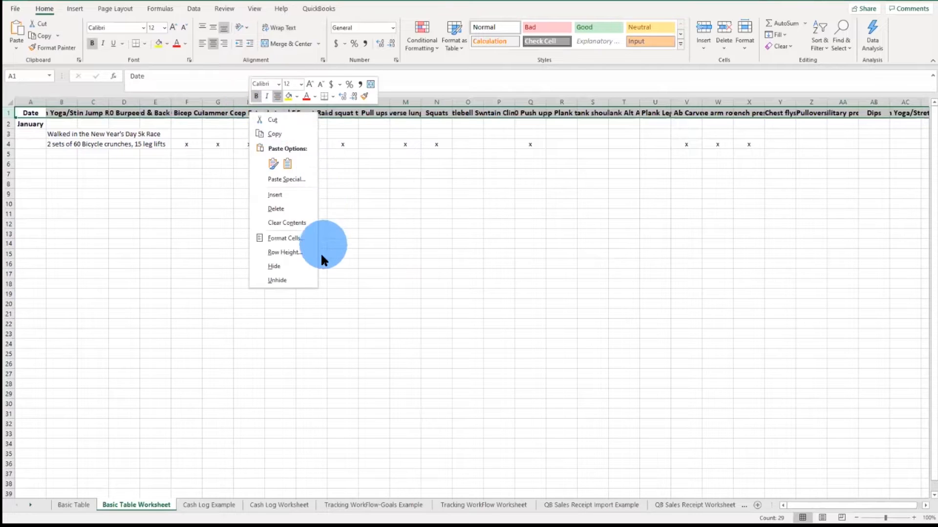
pyautogui.click(289, 243)
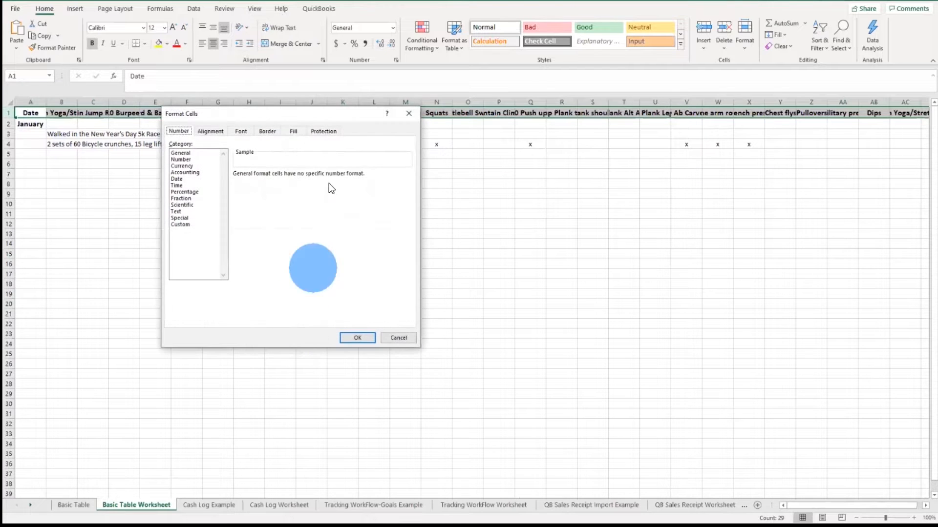
pyautogui.moveTo(300, 116); pyautogui.dragTo(306, 142)
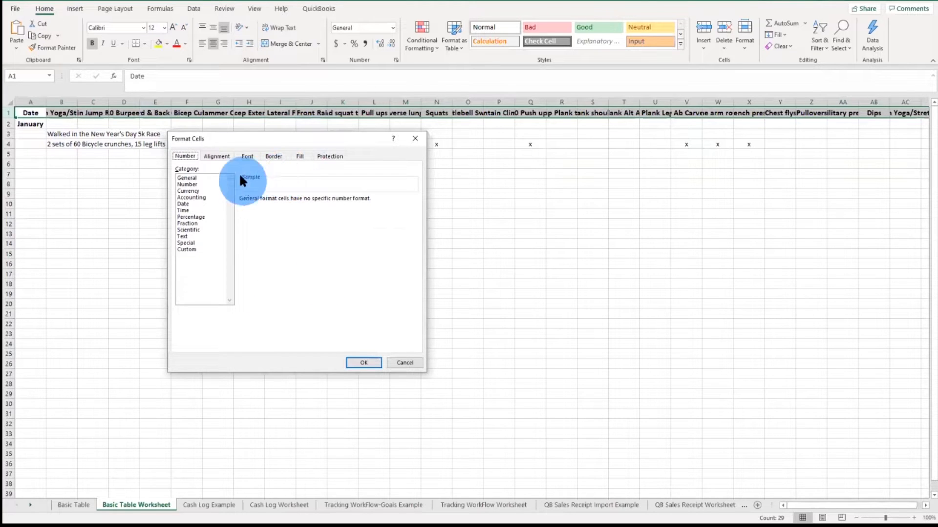
pyautogui.click(220, 156)
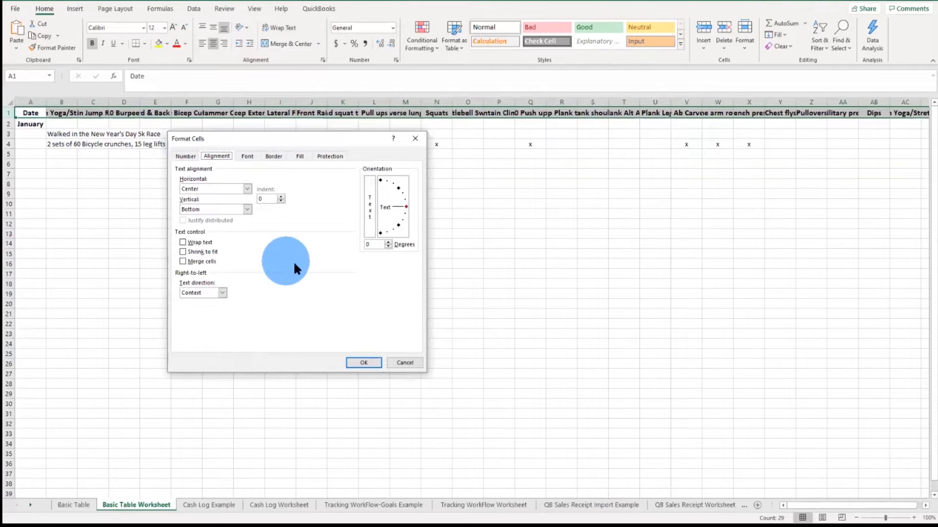
pyautogui.click(396, 183)
pyautogui.click(403, 228)
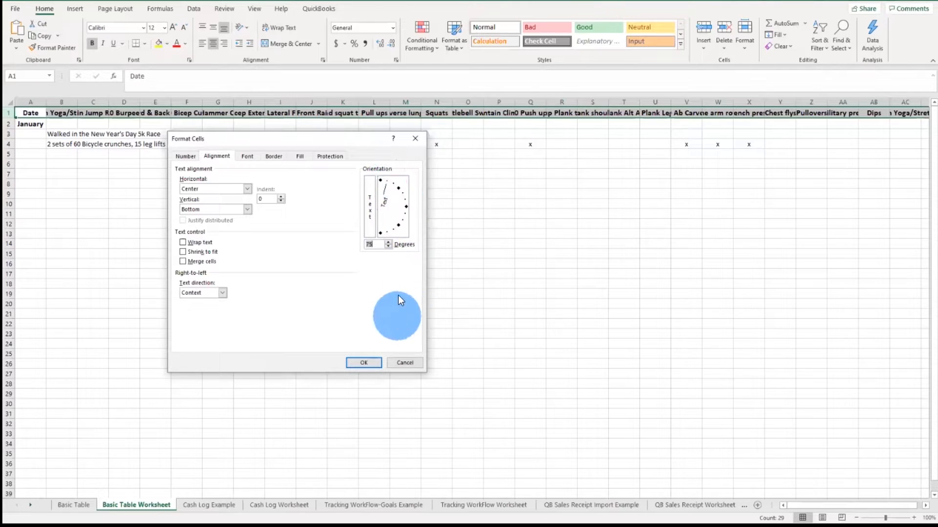
pyautogui.click(366, 363)
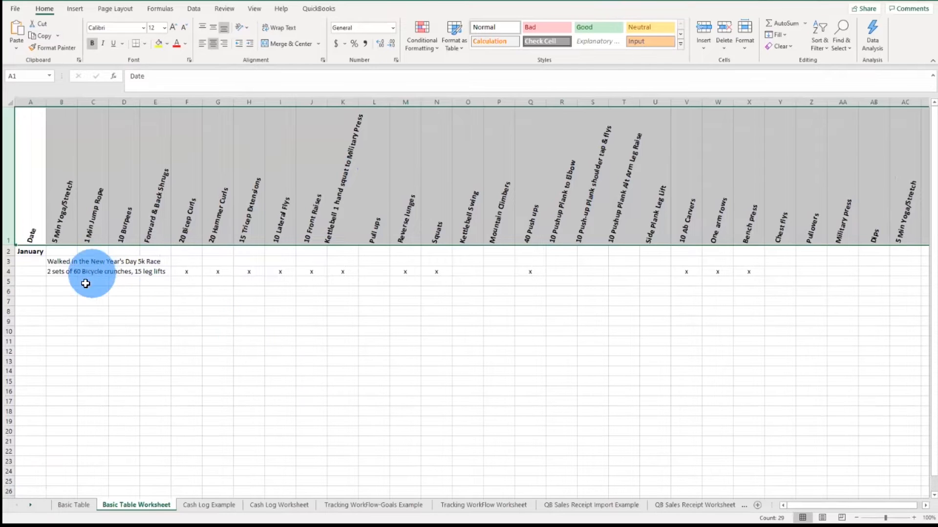
# Step: Format column A with the 3/14/12 date format
pyautogui.click(29, 247)
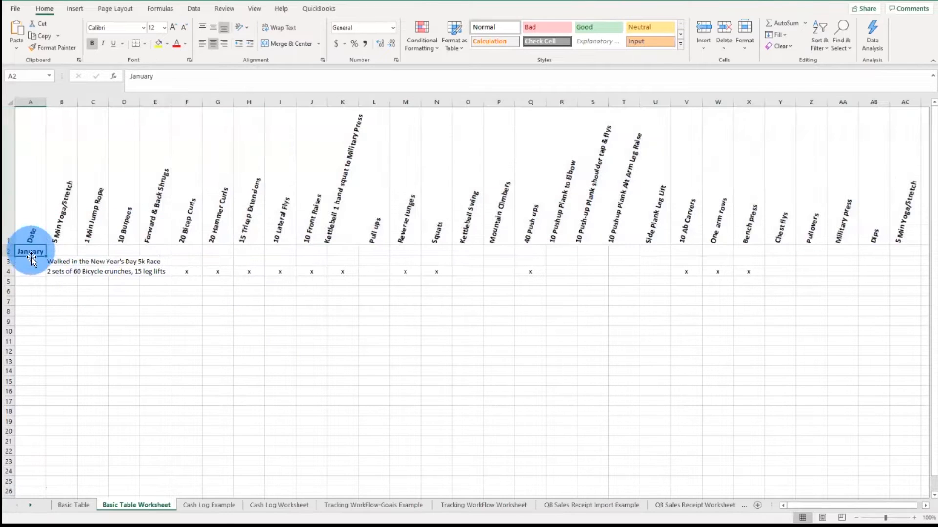
pyautogui.click(27, 103)
pyautogui.moveTo(37, 260); pyautogui.dragTo(38, 452)
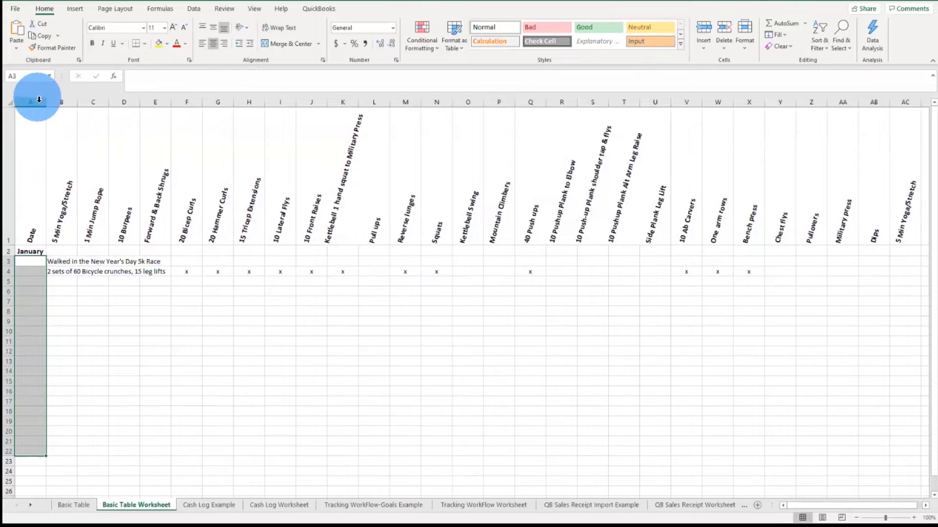
pyautogui.click(36, 102)
pyautogui.rightClick(37, 163)
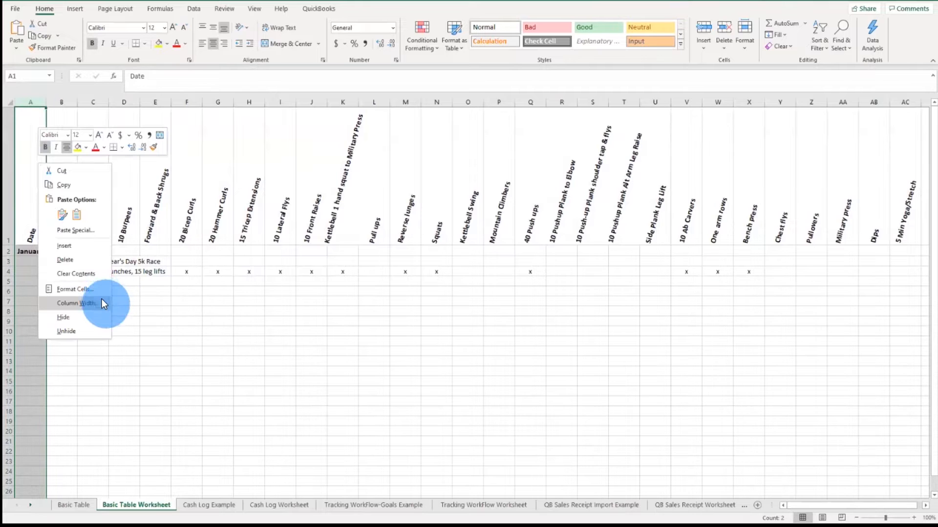
pyautogui.click(96, 288)
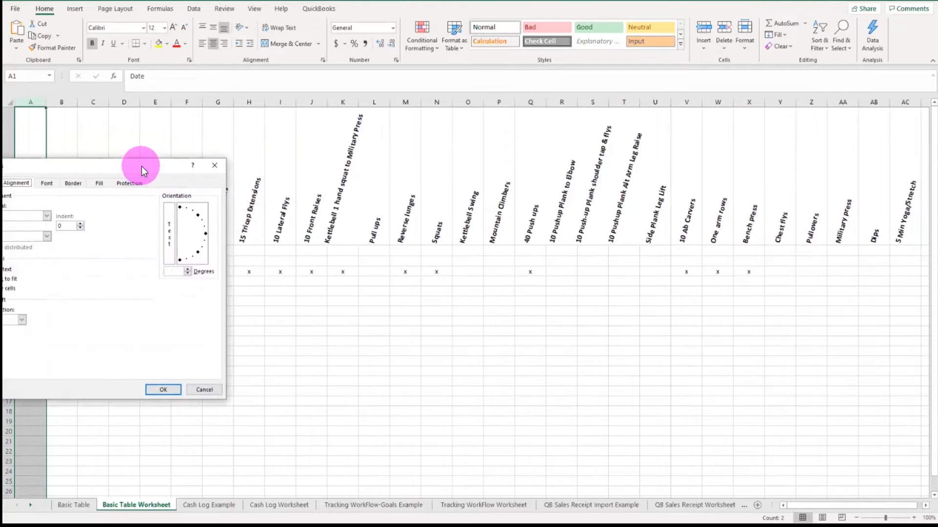
pyautogui.moveTo(155, 165); pyautogui.dragTo(410, 156)
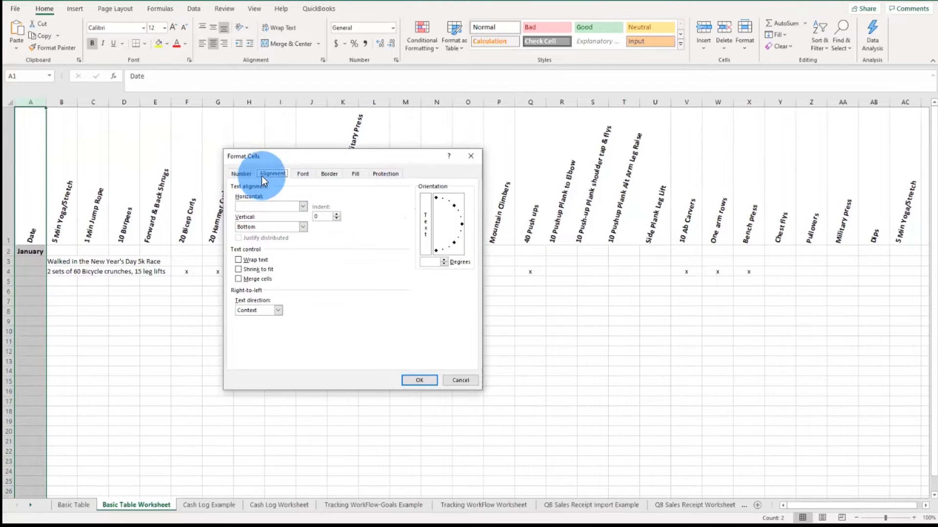
pyautogui.click(239, 176)
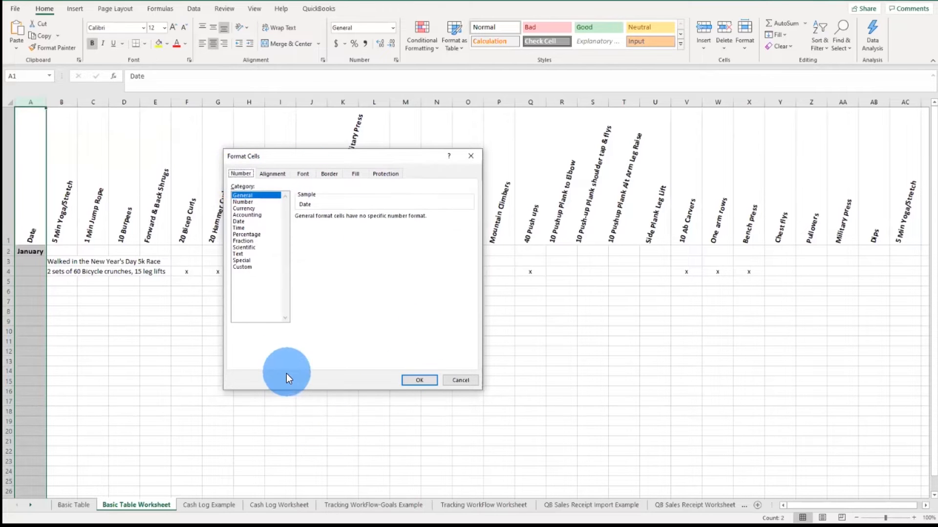
pyautogui.click(245, 223)
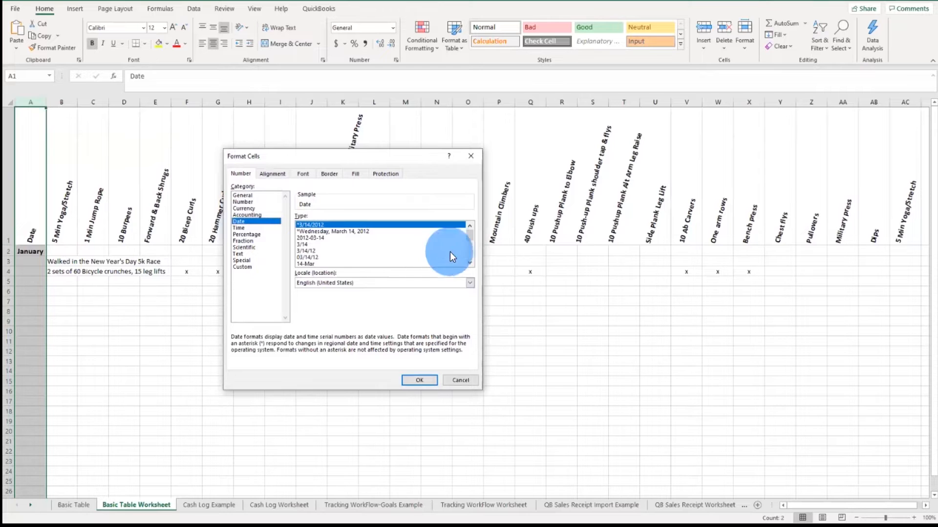
pyautogui.click(312, 249)
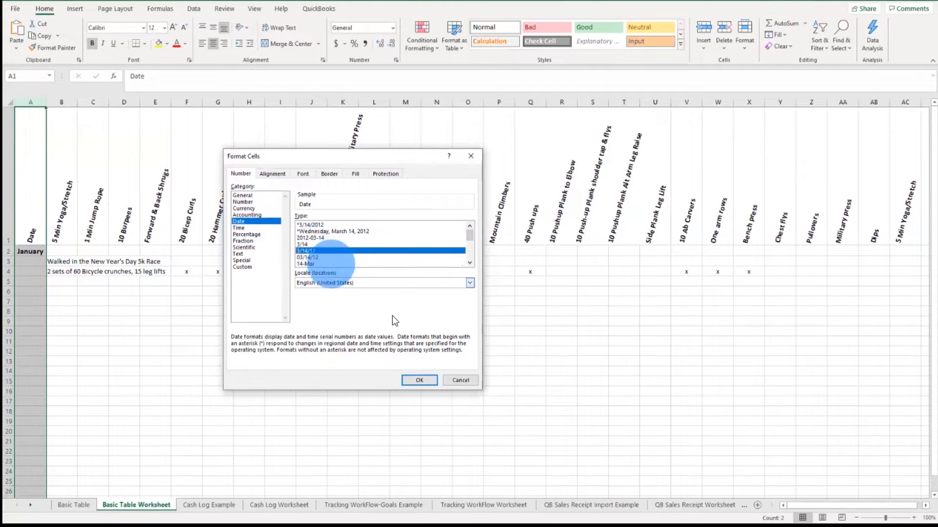
pyautogui.click(419, 380)
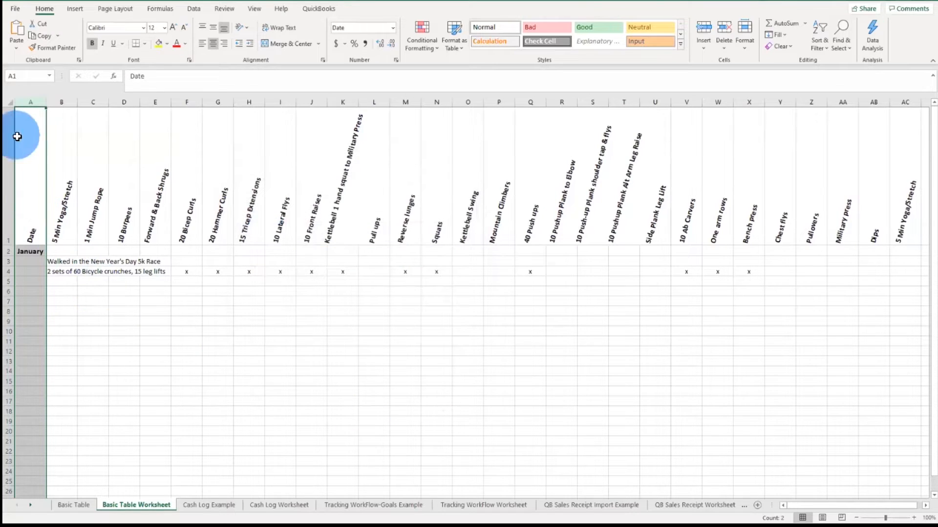
pyautogui.click(41, 263)
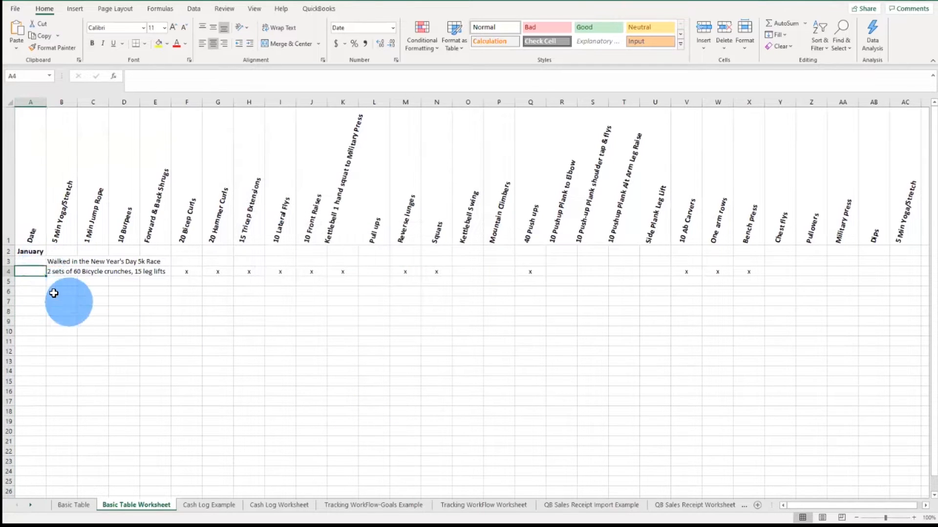
# Step: Enter the dates 1/6/2020, 1/6 and 1/7 in cells A3, A4 and A5 of the Date column
pyautogui.write('1/6/2020')
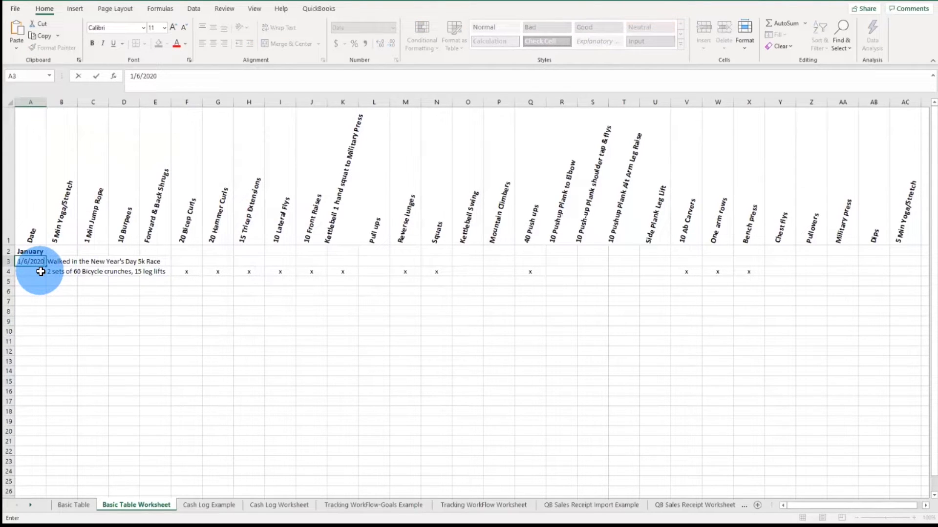
pyautogui.click(41, 272)
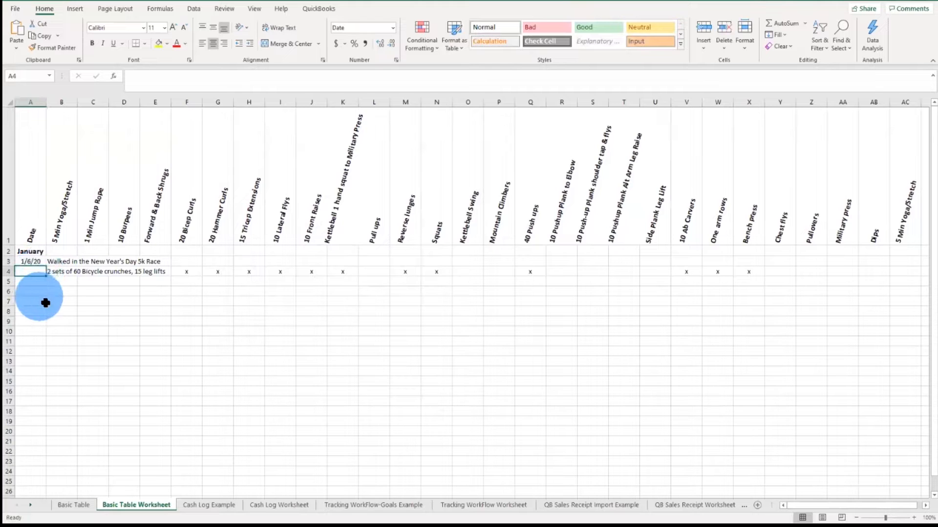
pyautogui.write('1/')
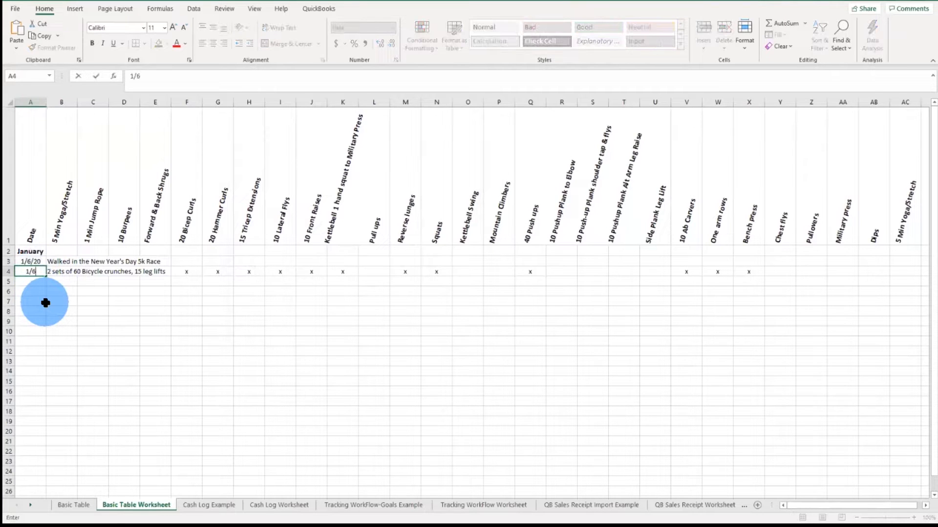
pyautogui.write('6')
pyautogui.press('Return')
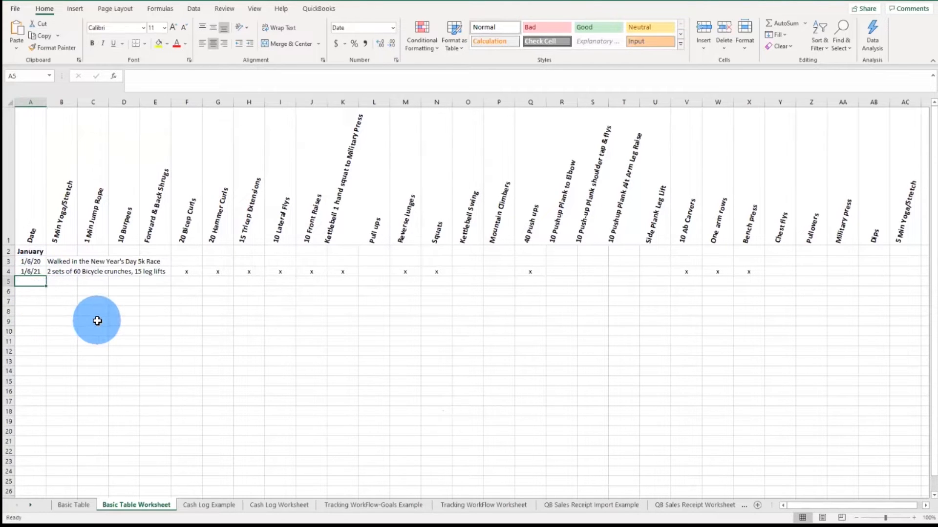
pyautogui.write('1/7')
pyautogui.press('Return')
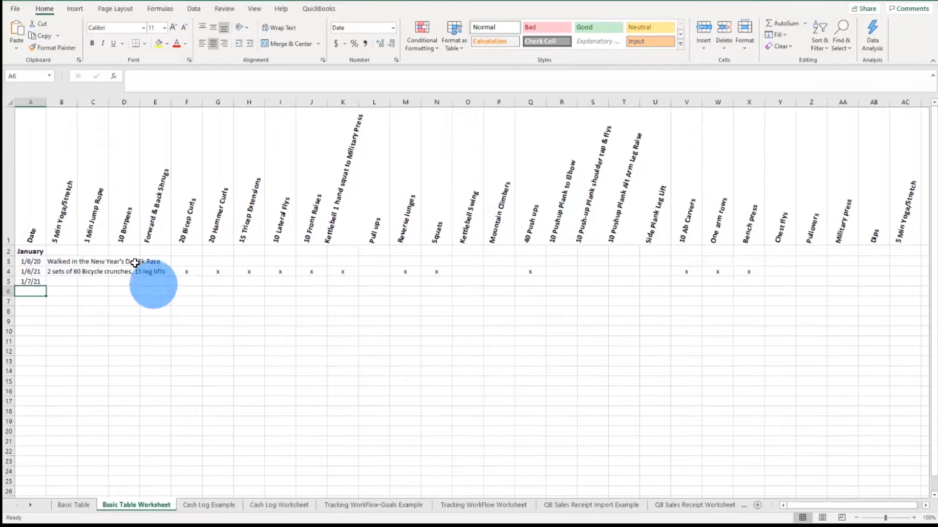
pyautogui.click(54, 163)
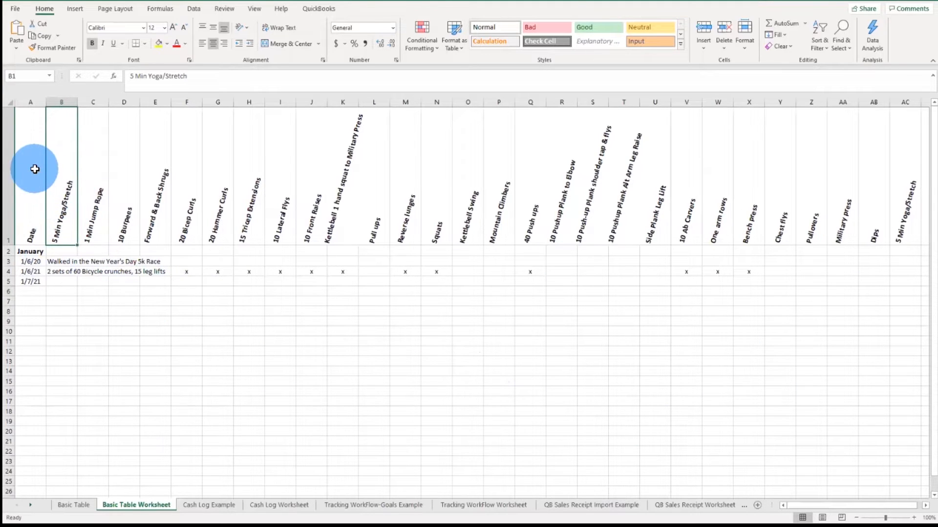
pyautogui.moveTo(34, 168); pyautogui.dragTo(27, 193)
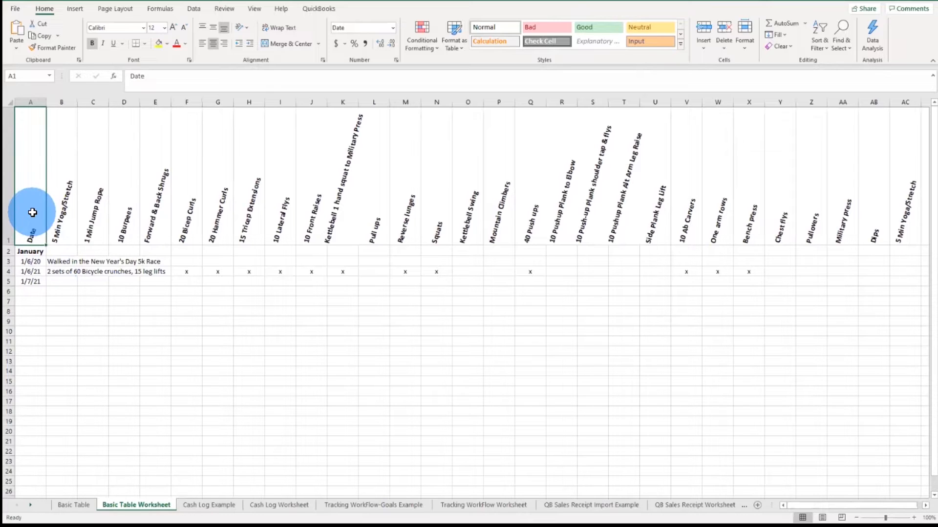
pyautogui.hotkey('ctrl', 'shift', 'Right')
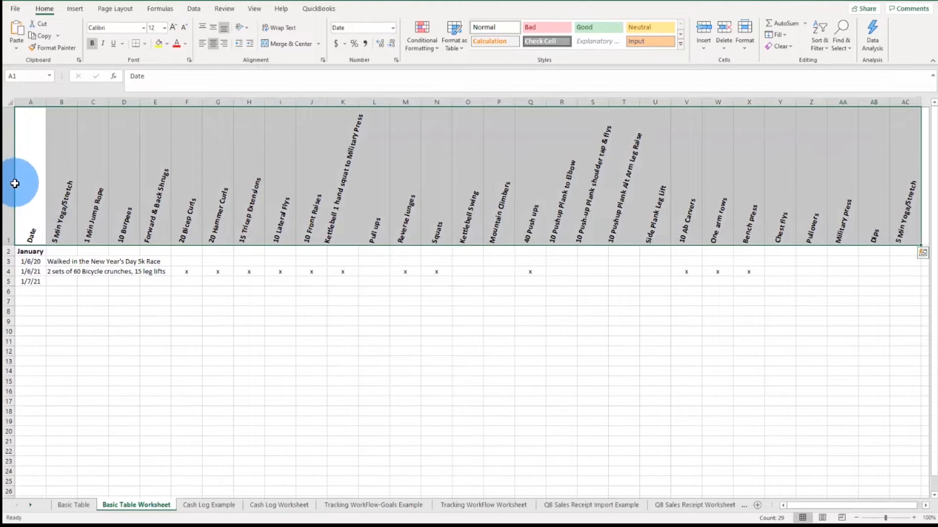
pyautogui.click(42, 195)
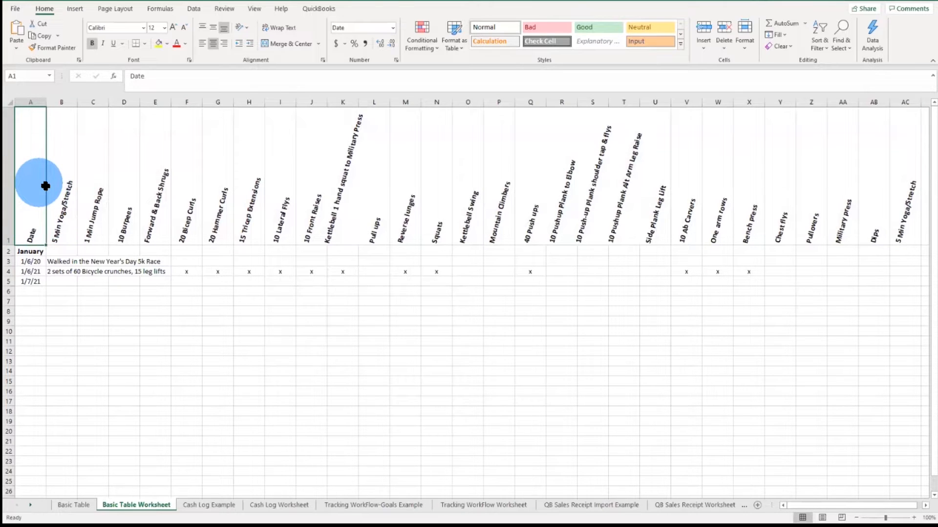
pyautogui.hotkey('ctrl', 'shift', 'Right')
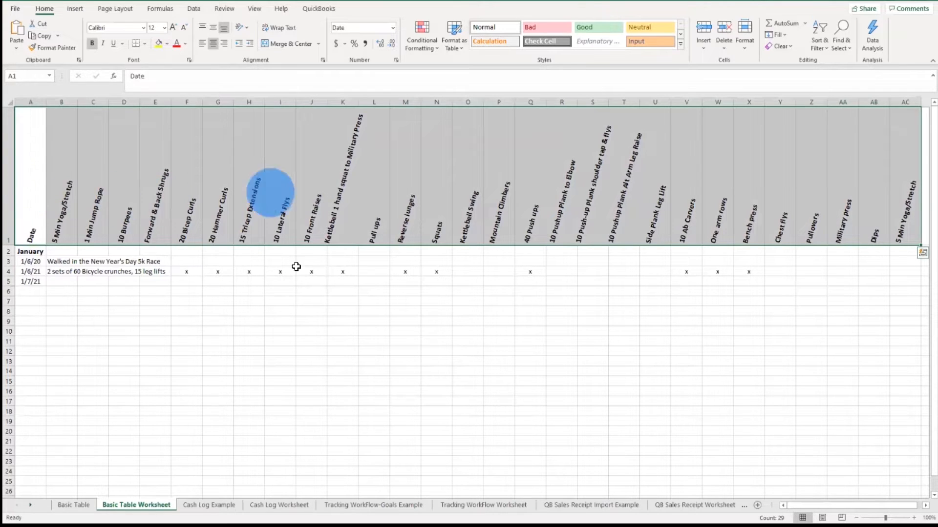
pyautogui.moveTo(873, 505); pyautogui.dragTo(881, 506)
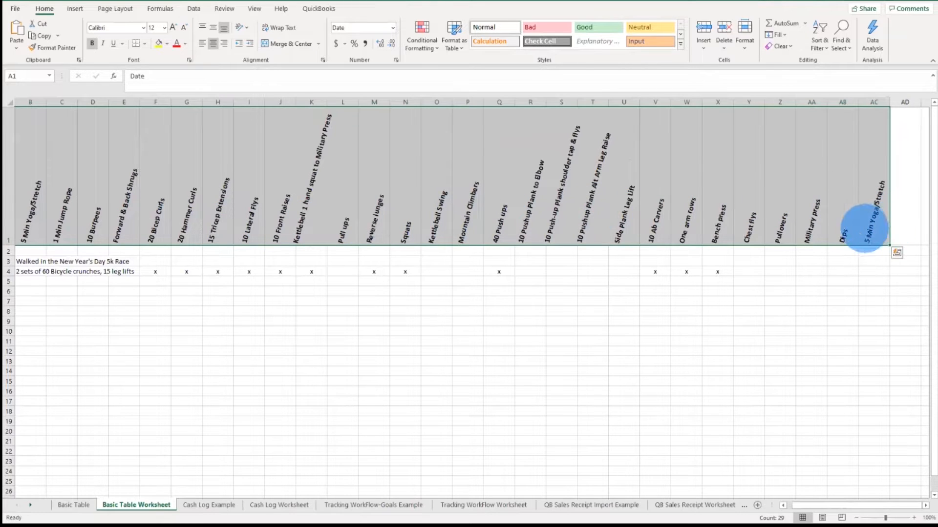
pyautogui.moveTo(825, 506); pyautogui.dragTo(764, 504)
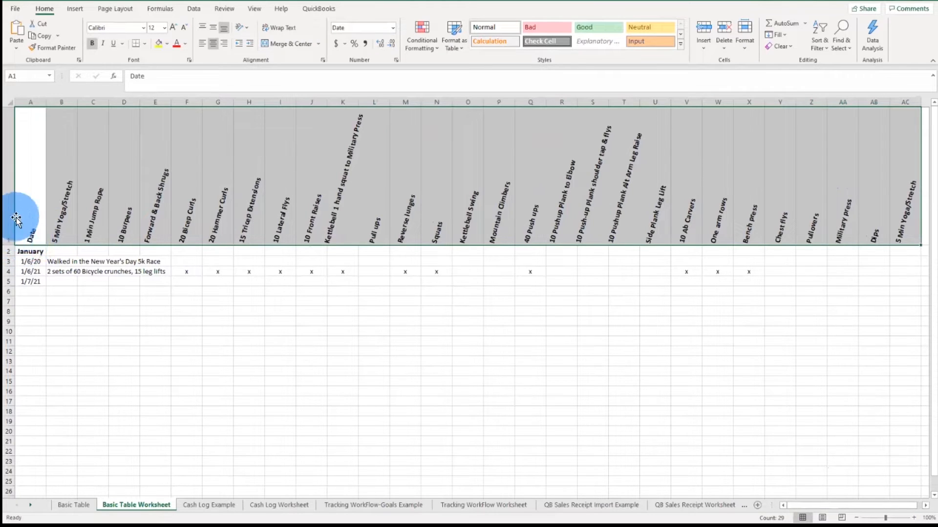
pyautogui.click(42, 230)
pyautogui.moveTo(61, 197); pyautogui.dragTo(923, 46)
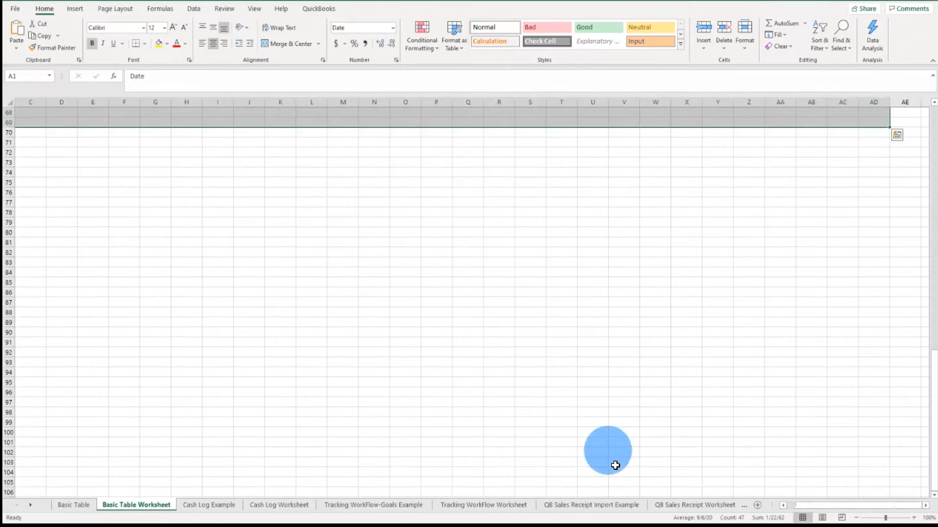
pyautogui.moveTo(797, 505); pyautogui.dragTo(788, 505)
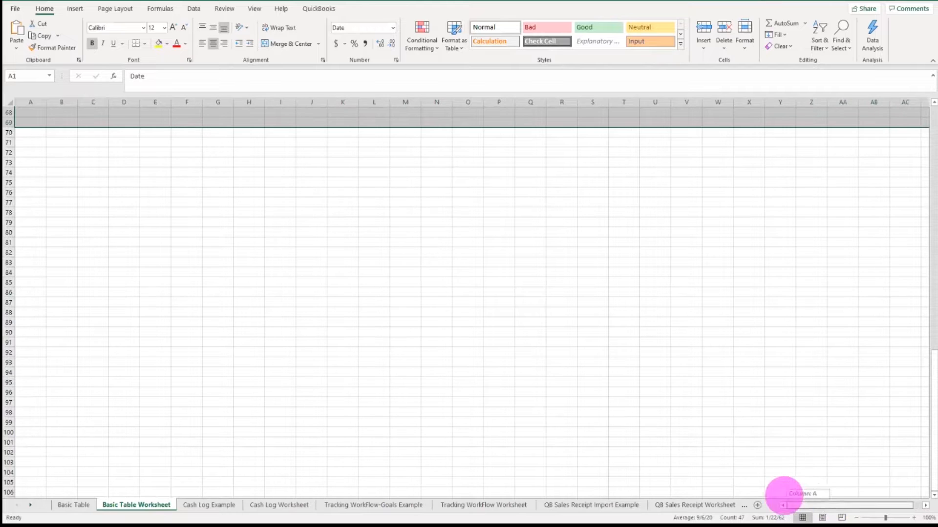
pyautogui.scroll(17, 643, 210)
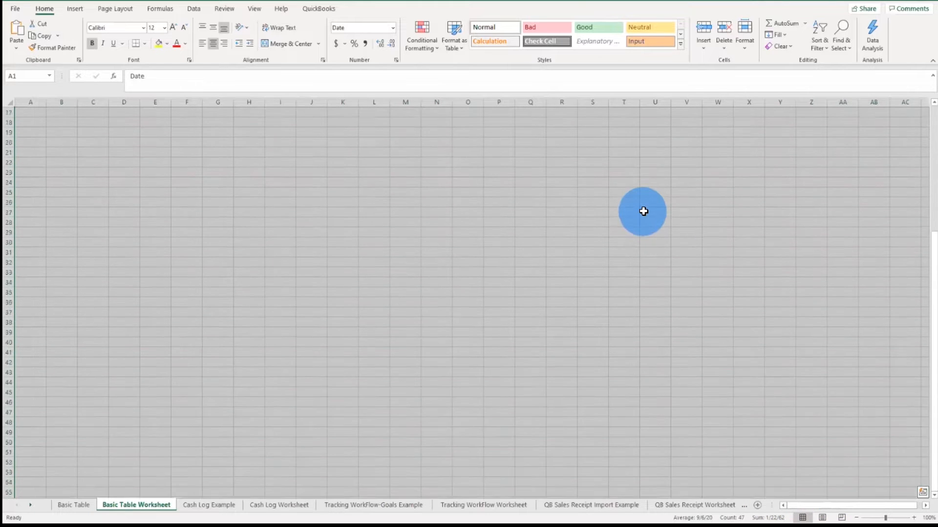
pyautogui.scroll(6, 643, 211)
# Step: Apply All Borders to the worksheet range A1 through AC25
pyautogui.click(30, 194)
pyautogui.moveTo(321, 228); pyautogui.dragTo(829, 479)
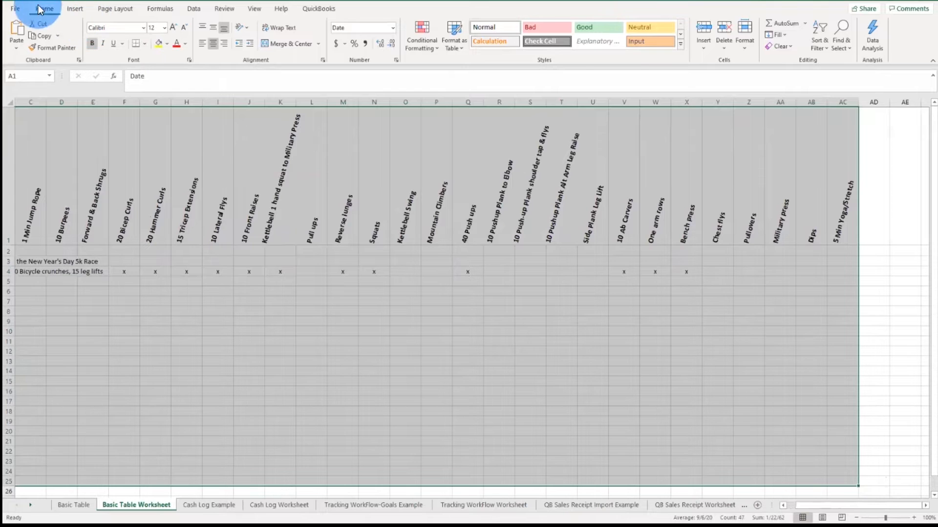
pyautogui.click(144, 43)
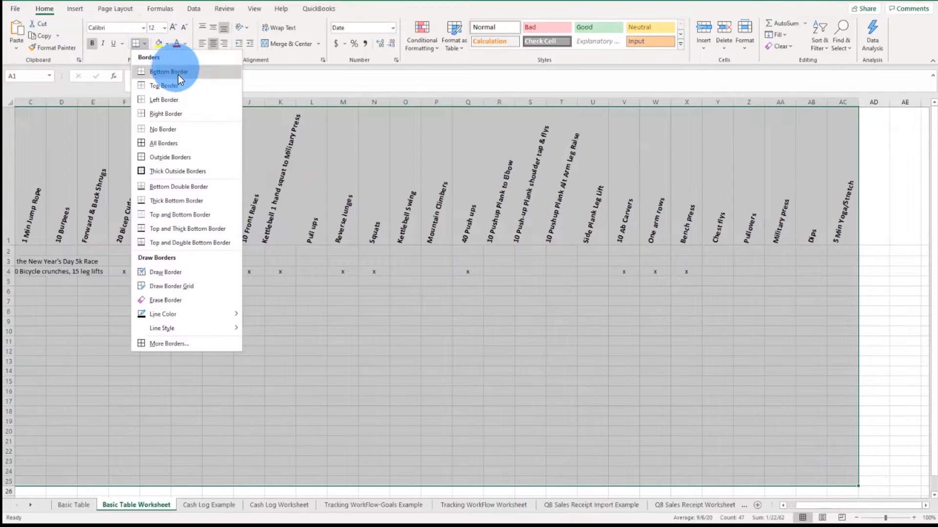
pyautogui.click(192, 144)
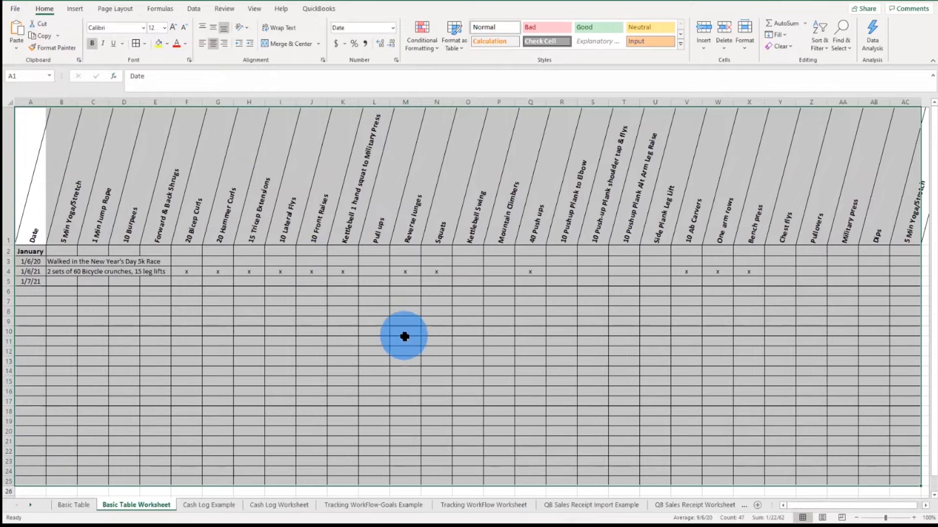
# Step: Fill the header cells B1 through I1 with a light blue color
pyautogui.click(342, 394)
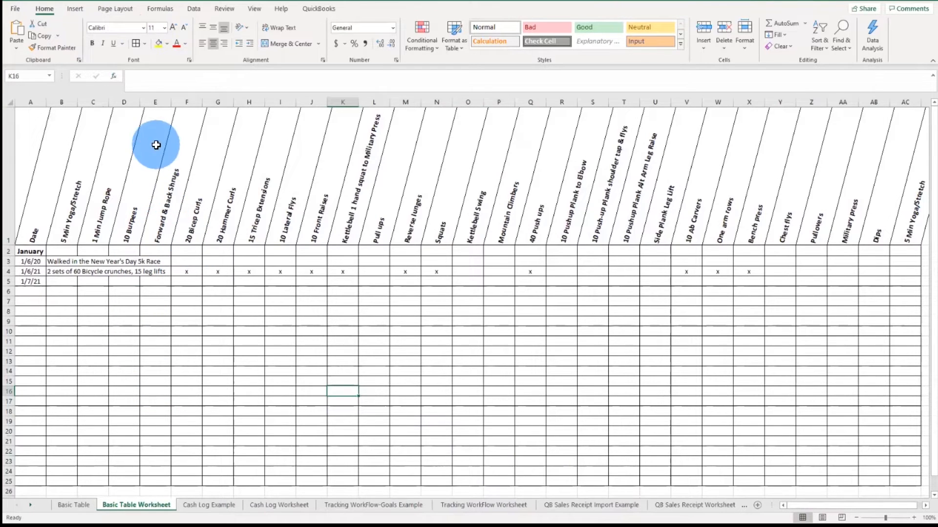
pyautogui.click(98, 101)
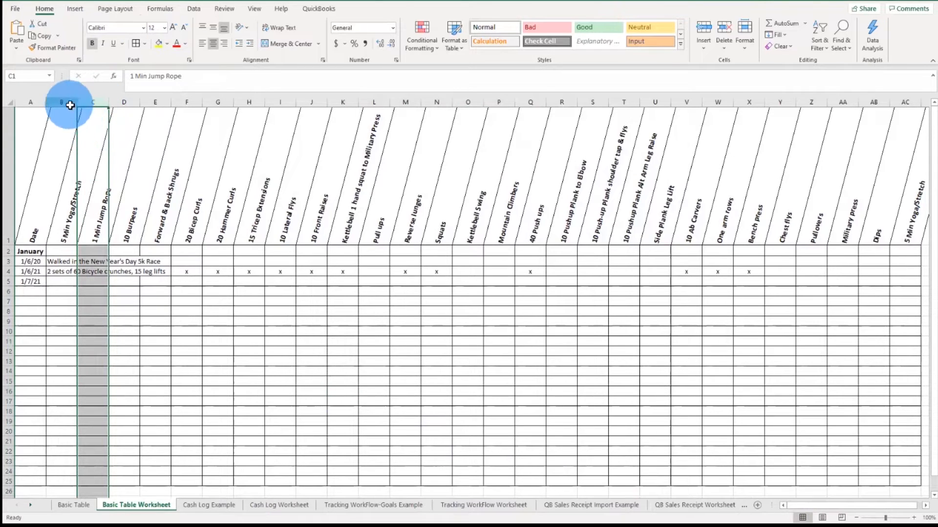
pyautogui.click(81, 168)
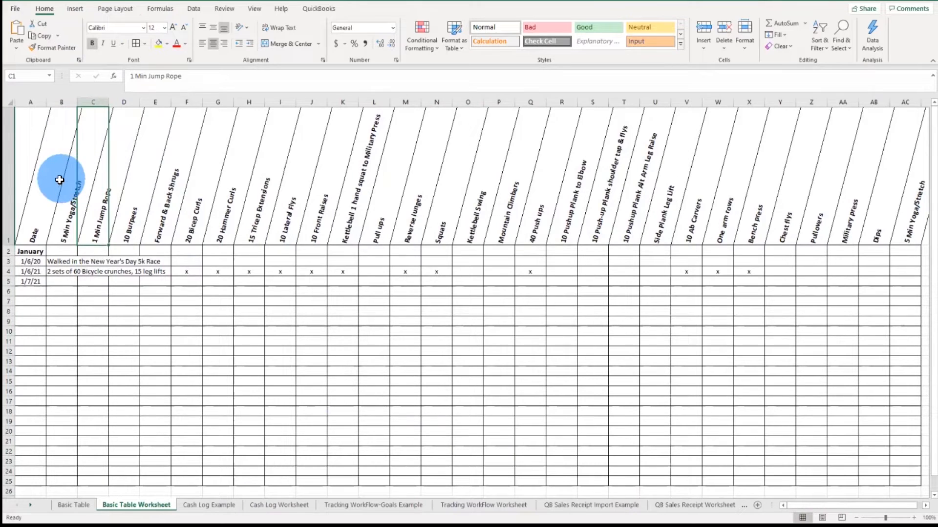
pyautogui.moveTo(77, 189); pyautogui.dragTo(285, 195)
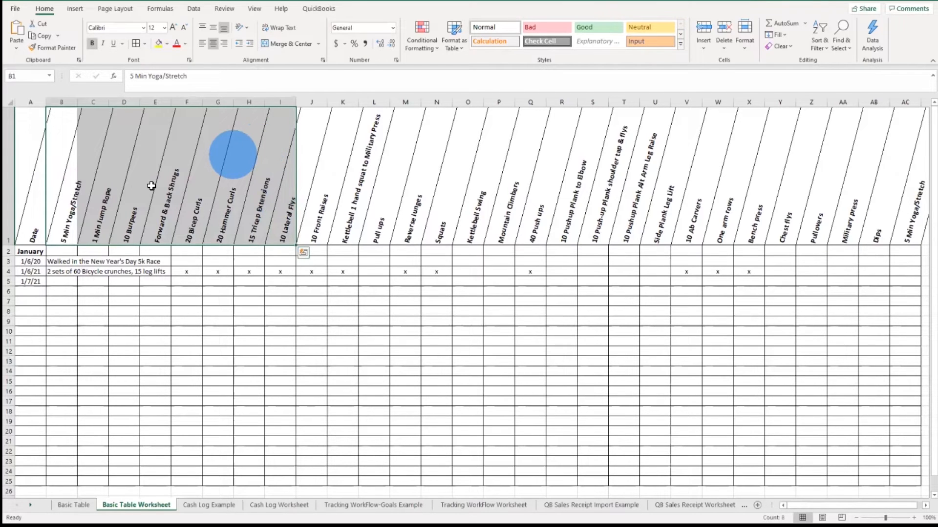
pyautogui.rightClick(226, 181)
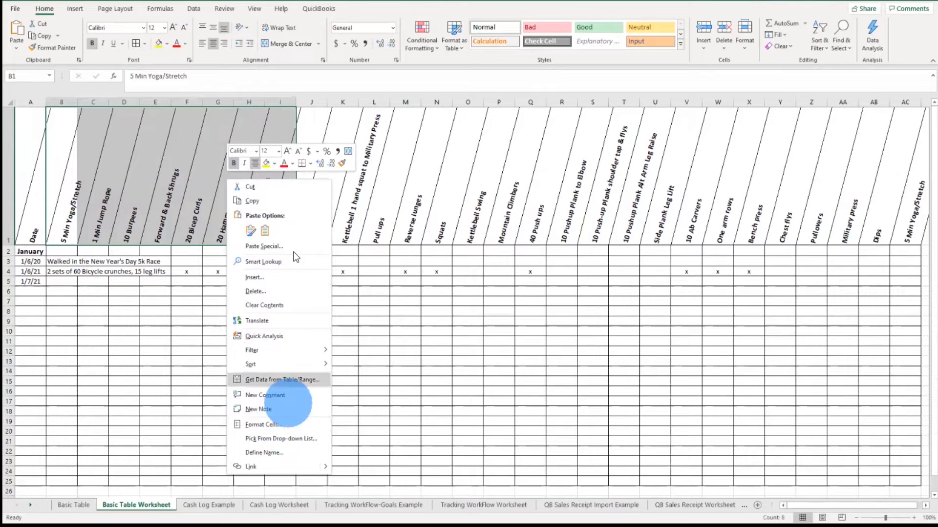
pyautogui.click(274, 163)
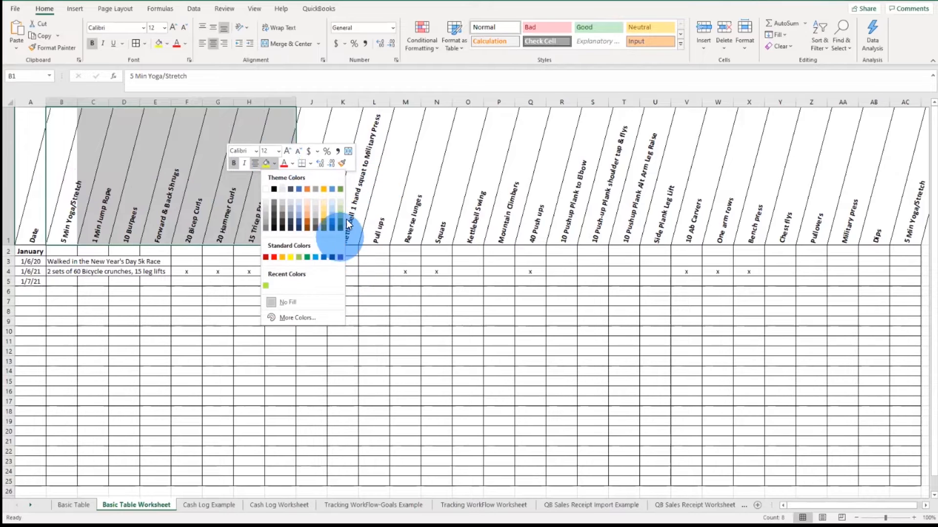
pyautogui.click(332, 215)
pyautogui.click(192, 322)
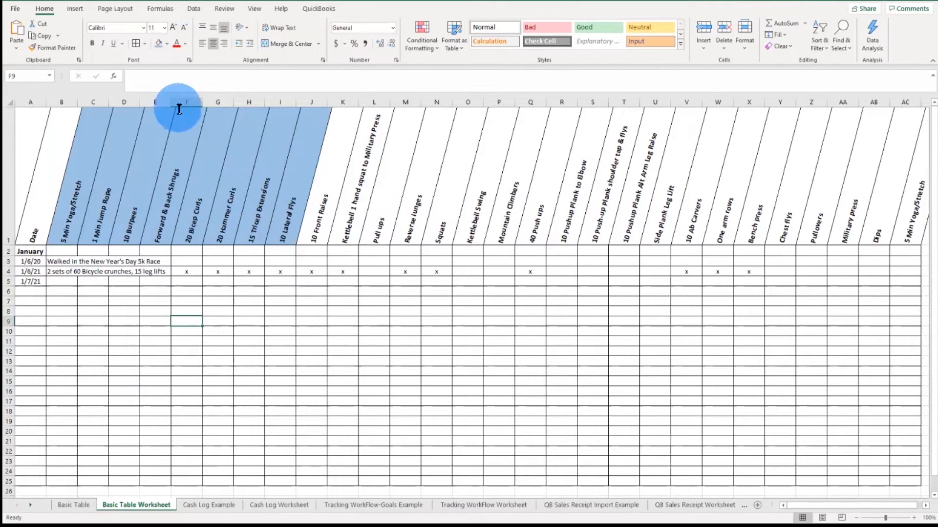
# Step: Try left, center and right alignment on the header cells of columns D through Q
pyautogui.click(168, 43)
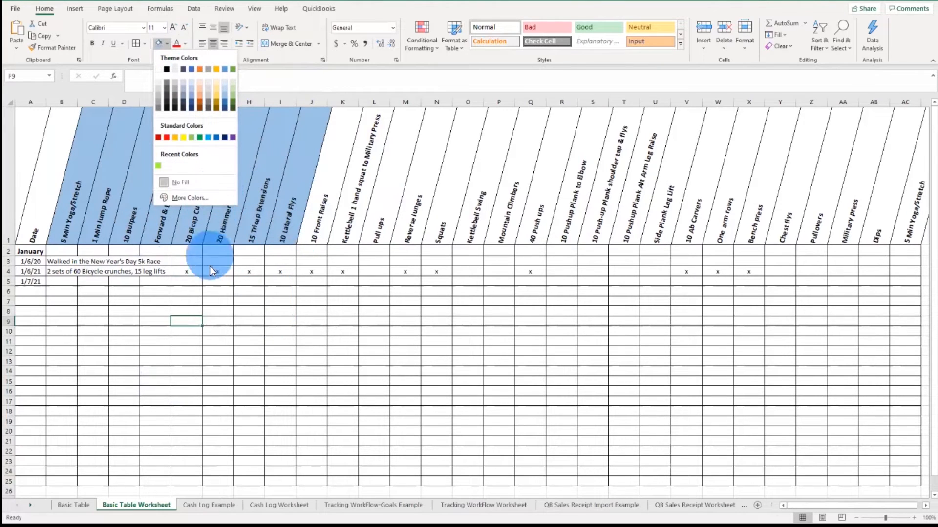
pyautogui.click(220, 310)
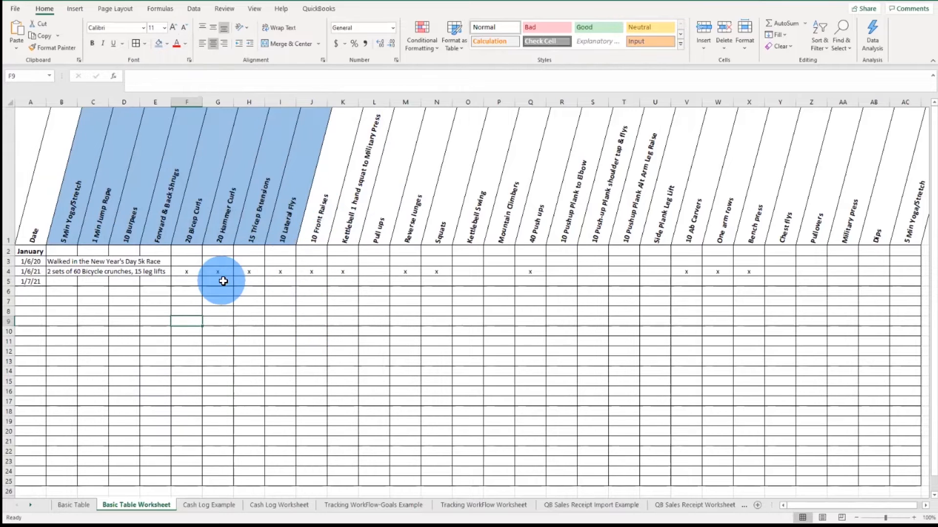
pyautogui.moveTo(123, 100); pyautogui.dragTo(518, 96)
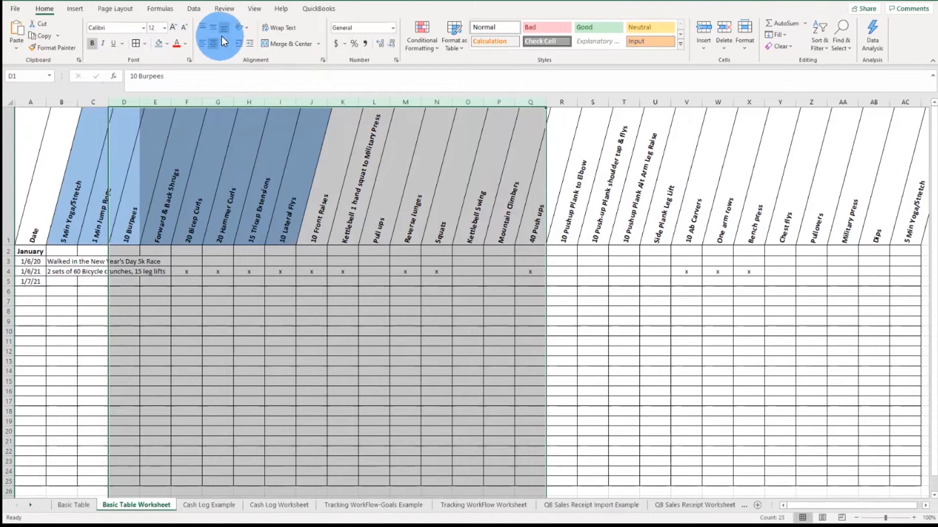
pyautogui.click(202, 46)
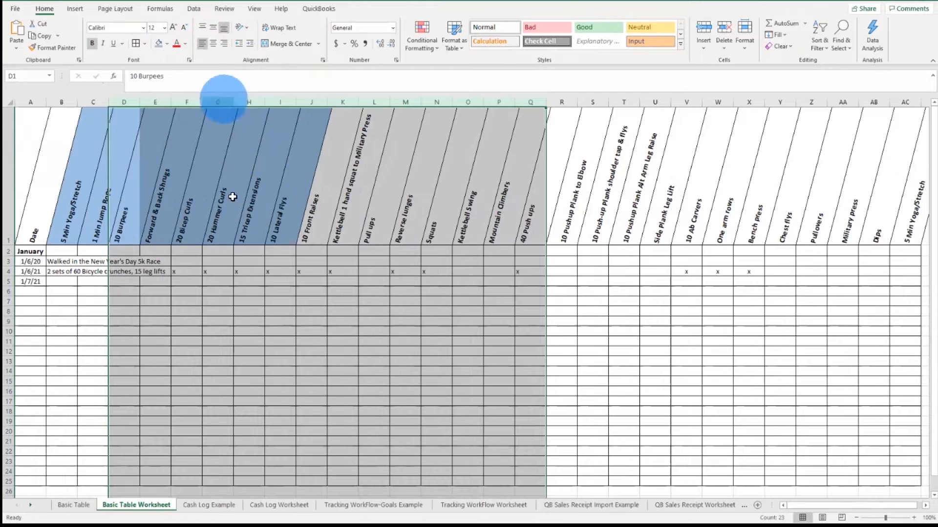
pyautogui.click(216, 45)
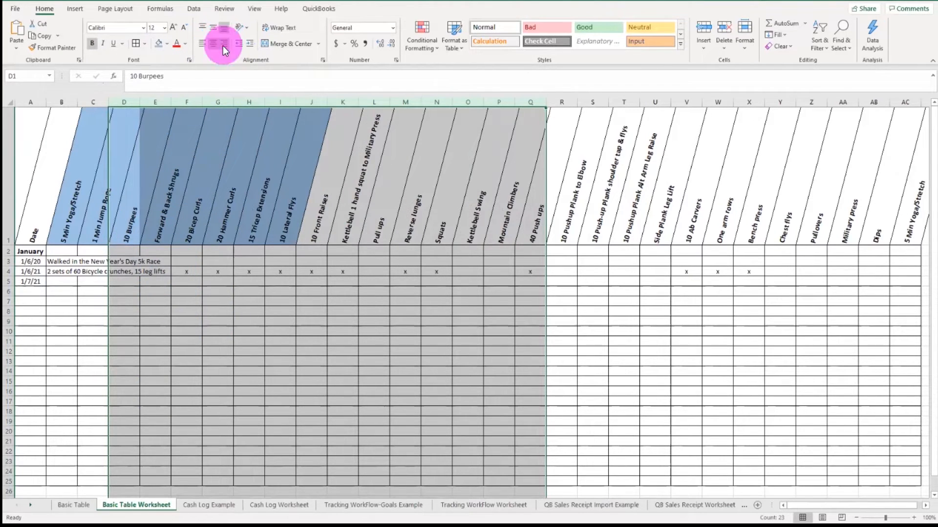
pyautogui.click(224, 45)
pyautogui.click(212, 42)
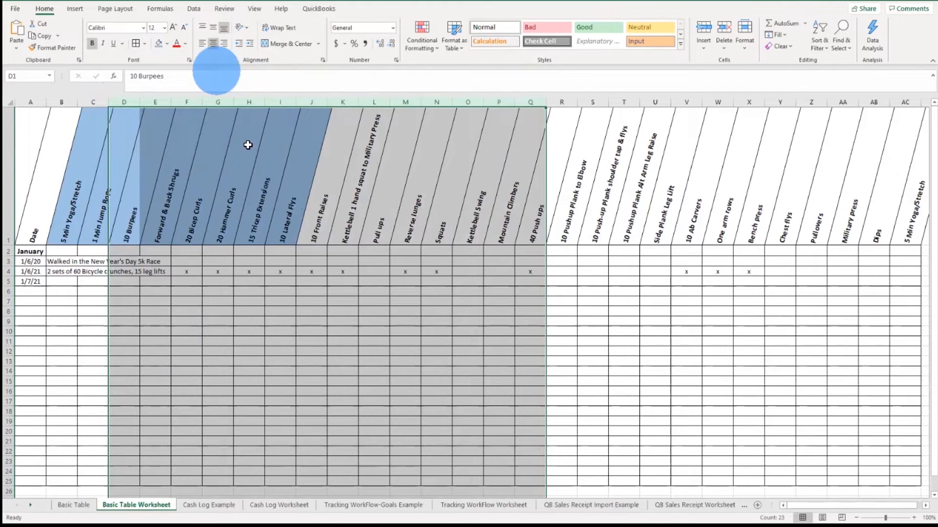
pyautogui.click(62, 331)
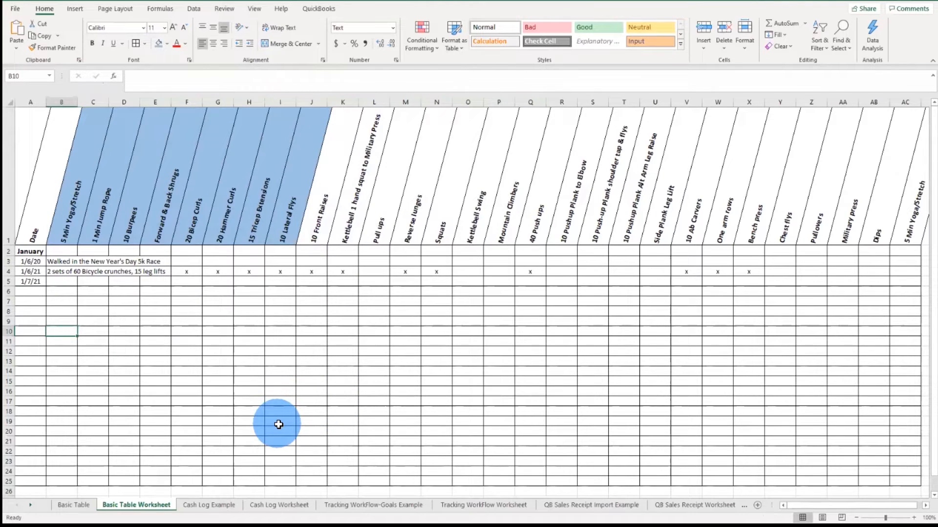
pyautogui.click(164, 281)
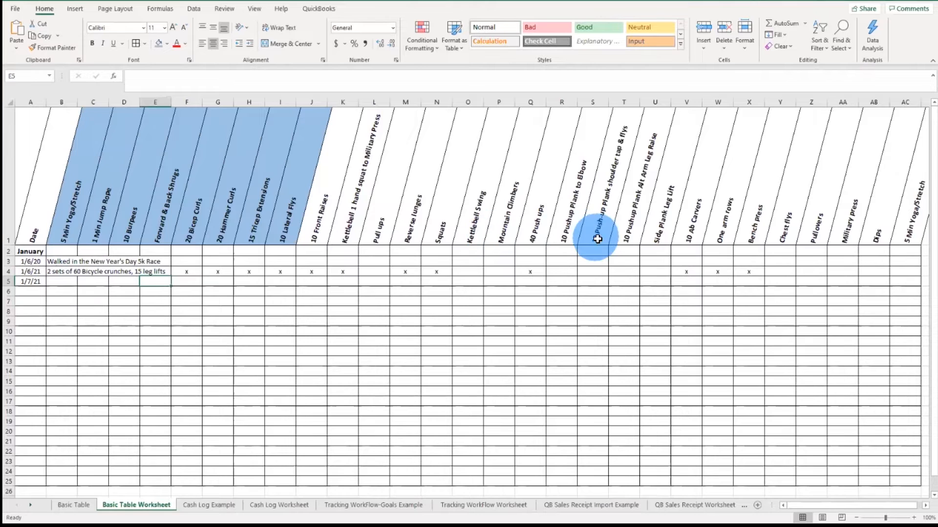
pyautogui.click(22, 274)
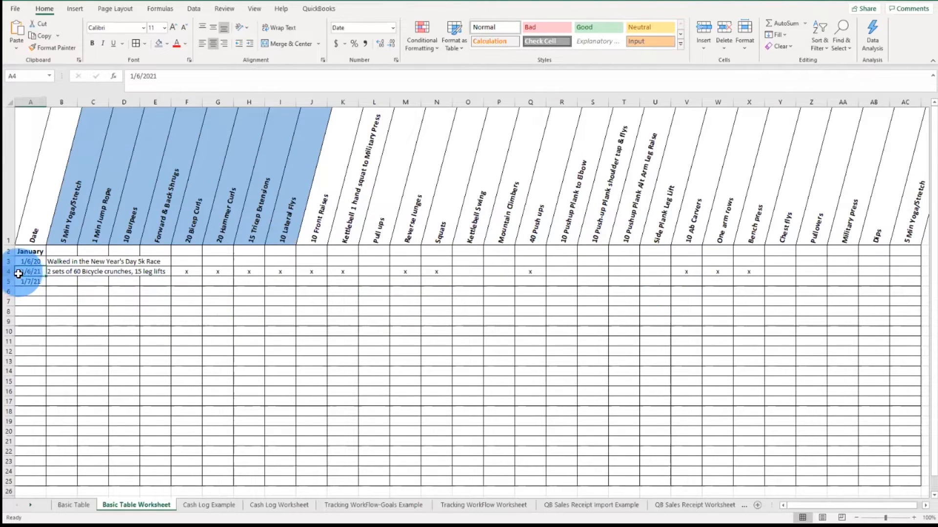
pyautogui.click(11, 275)
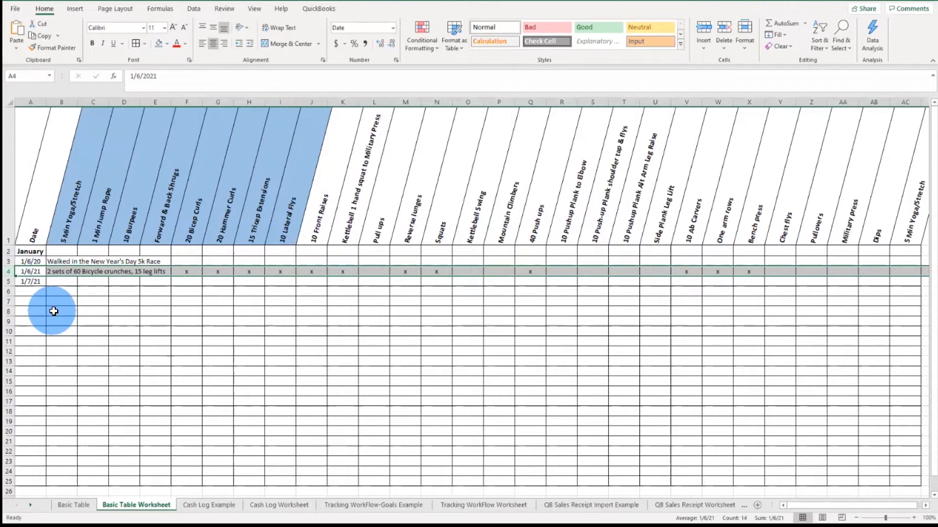
# Step: Copy row 4 of the exercise log and paste it into row 6
pyautogui.rightClick(10, 274)
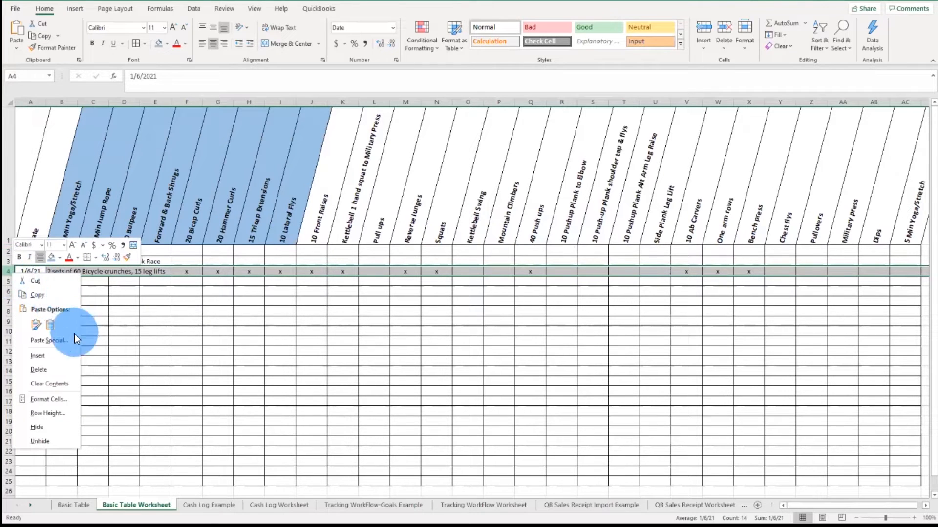
pyautogui.click(55, 297)
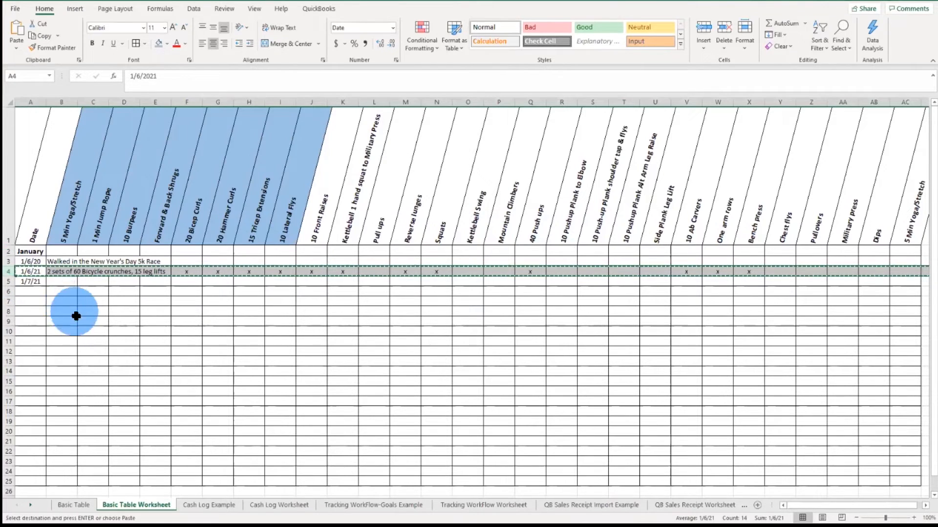
pyautogui.click(32, 293)
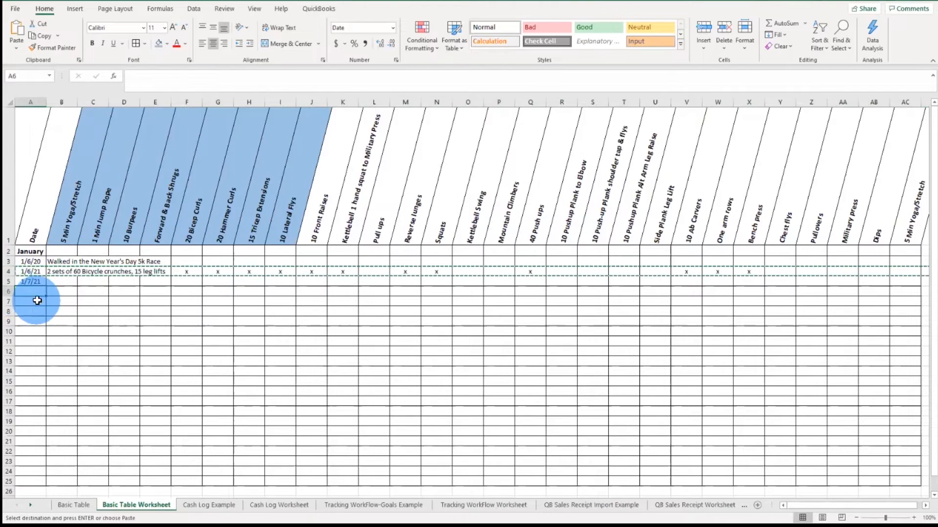
pyautogui.press('Return')
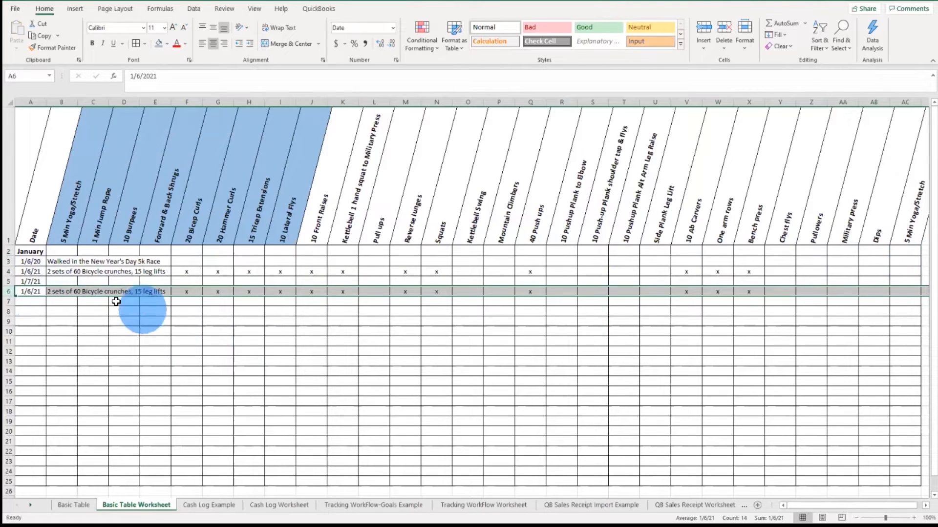
pyautogui.click(36, 293)
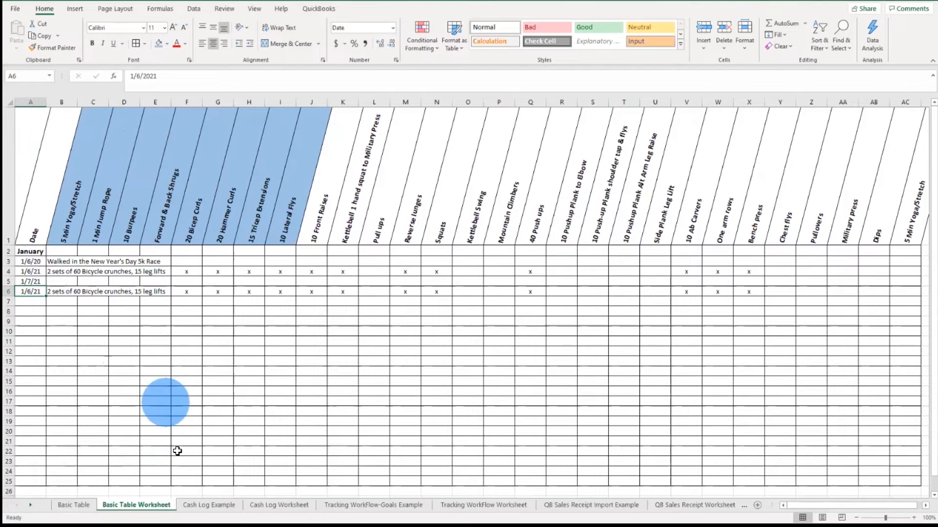
# Step: On the Cash Log Worksheet, wrap the text of header row 1 and autofit the row's height
pyautogui.click(220, 506)
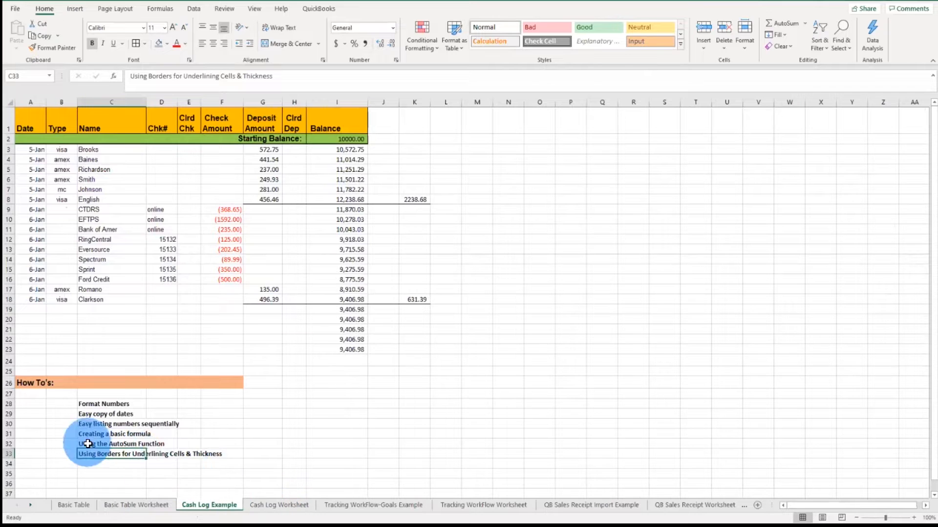
pyautogui.click(285, 506)
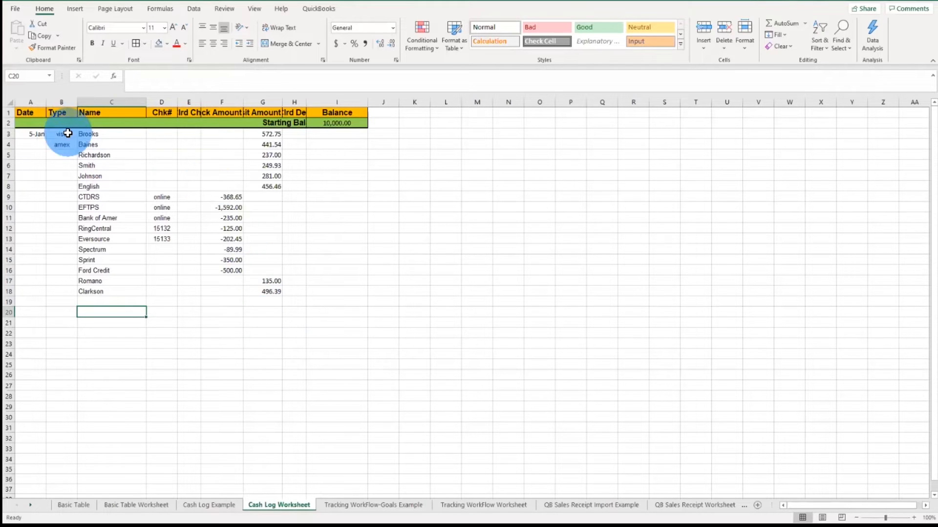
pyautogui.click(13, 112)
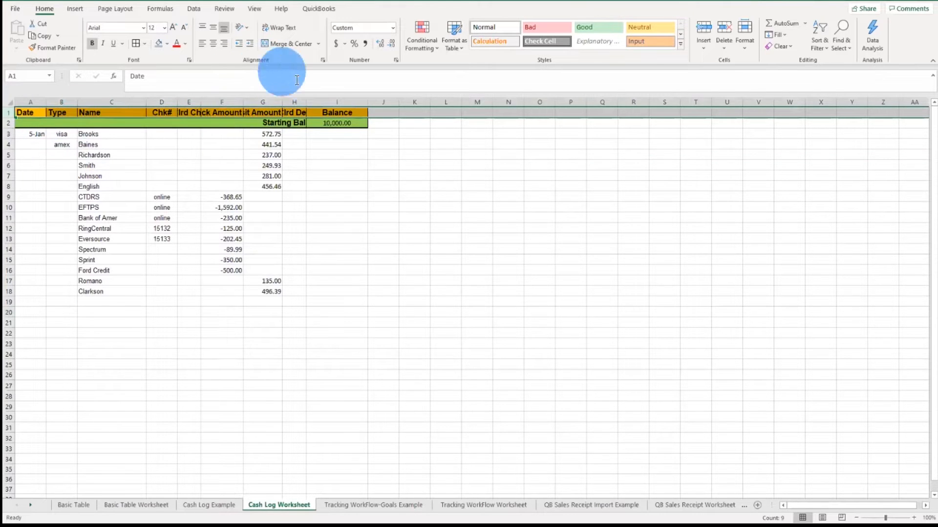
pyautogui.click(288, 28)
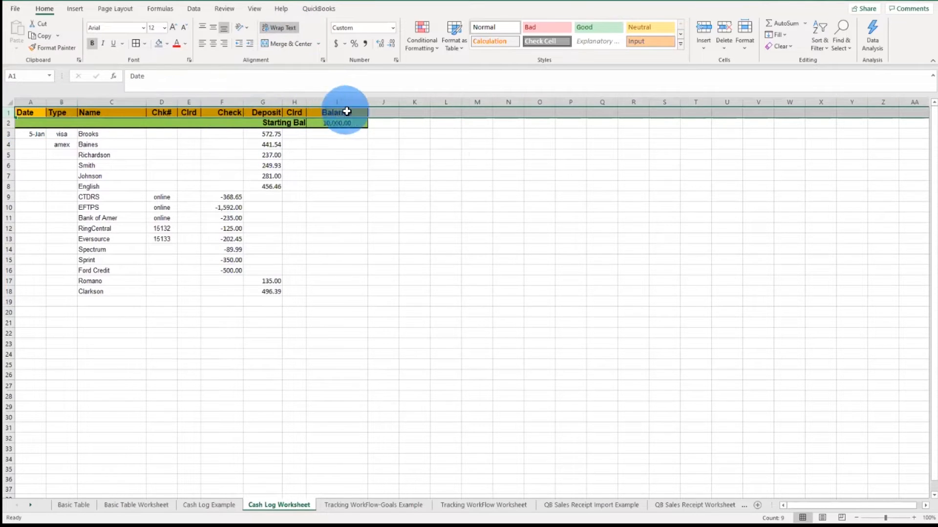
pyautogui.click(167, 185)
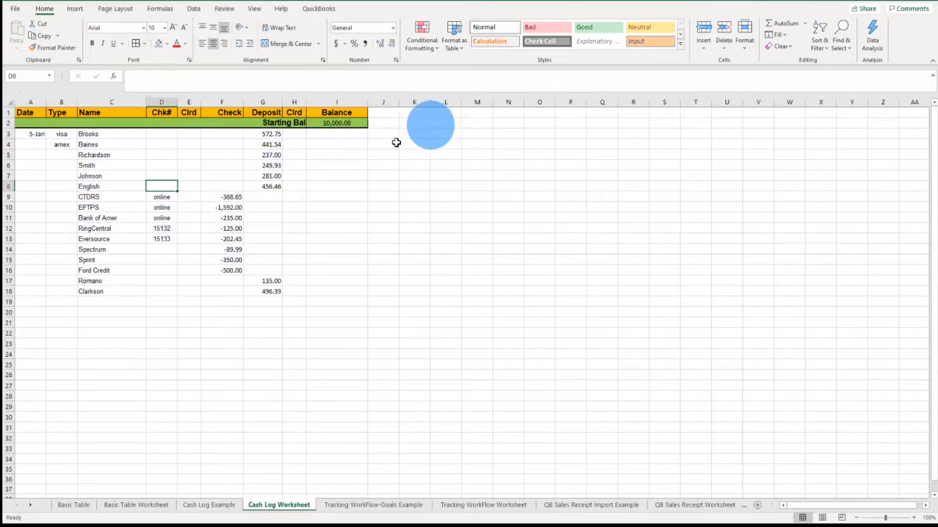
pyautogui.doubleClick(13, 119)
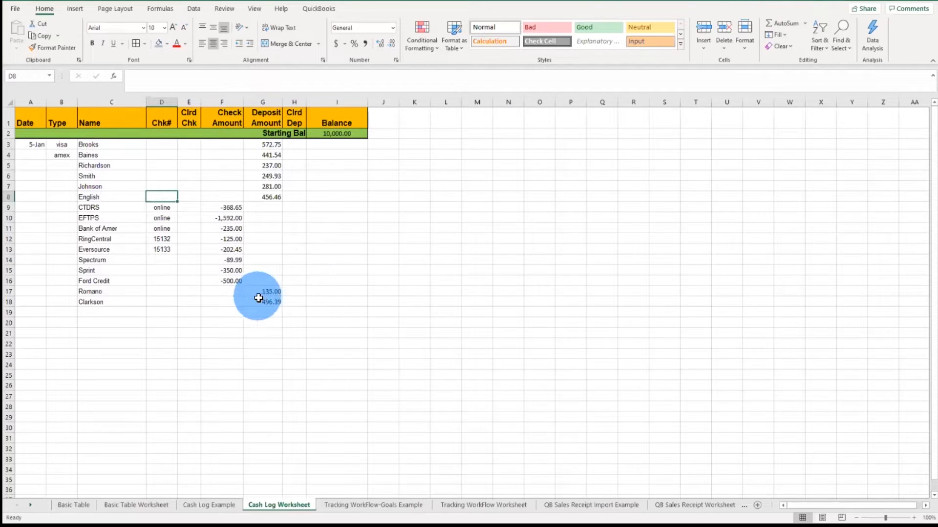
# Step: Format columns F through I as Number with 2 decimals, thousands separator and red parenthesized negatives
pyautogui.click(232, 300)
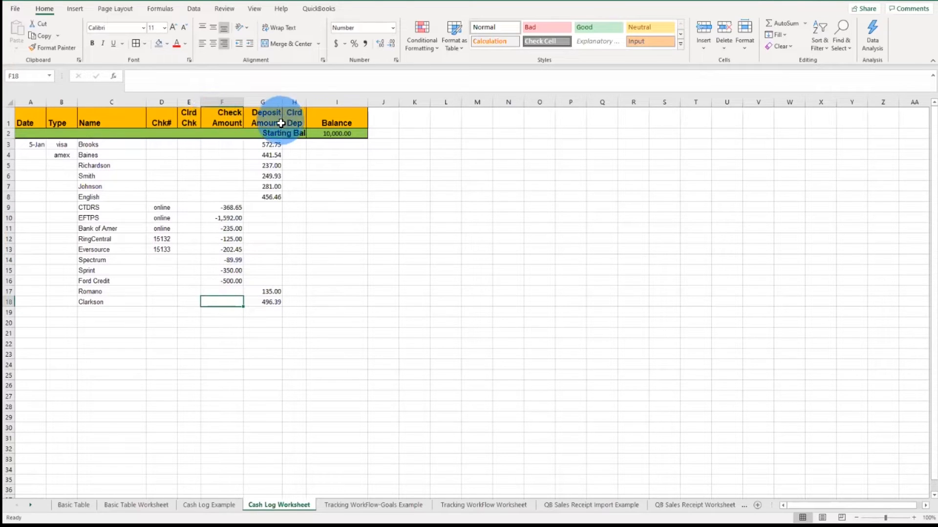
pyautogui.click(224, 102)
pyautogui.moveTo(243, 104); pyautogui.dragTo(334, 102)
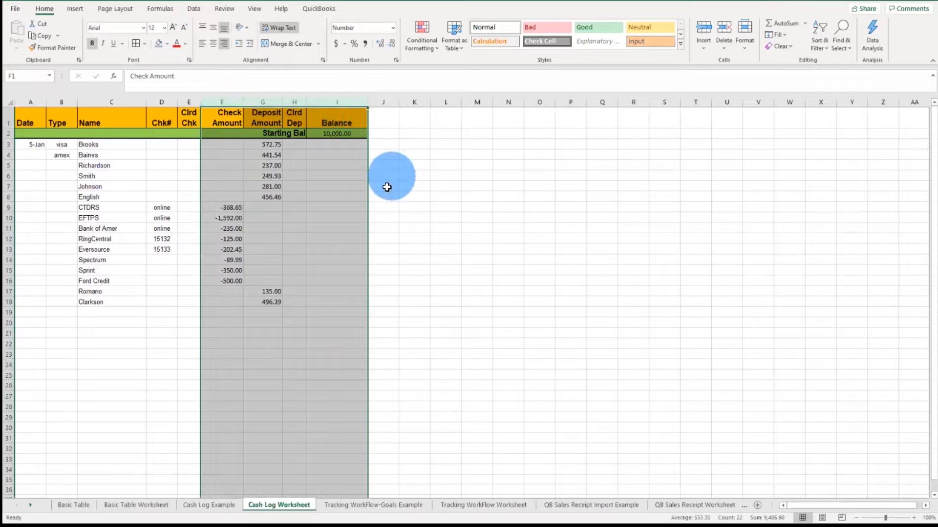
pyautogui.rightClick(293, 187)
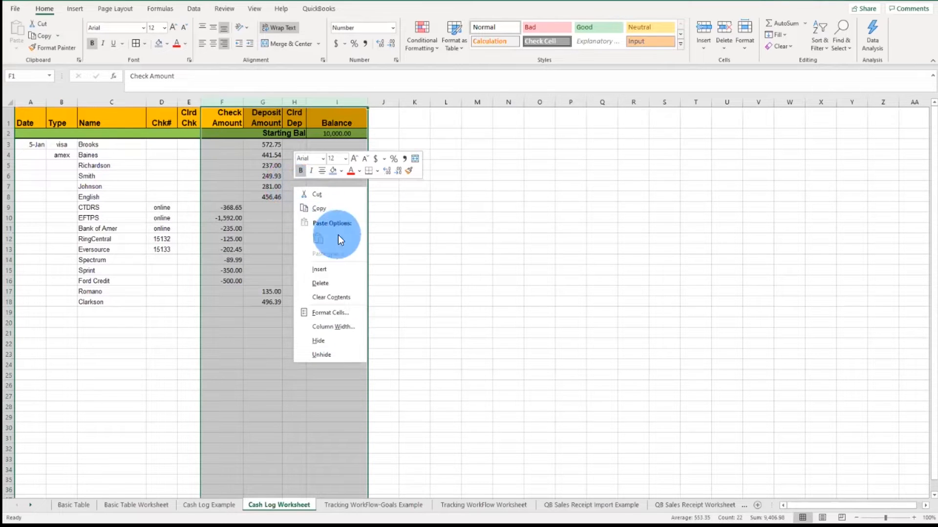
pyautogui.click(334, 313)
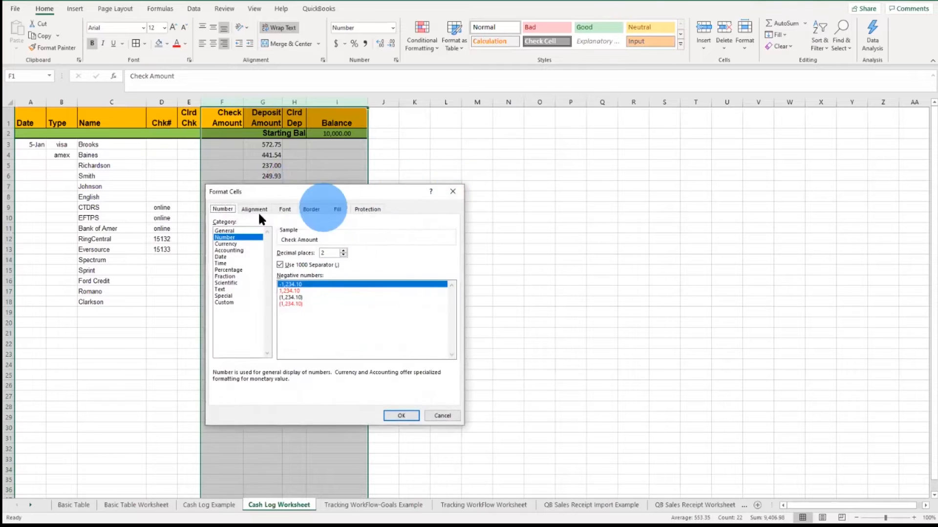
pyautogui.click(242, 244)
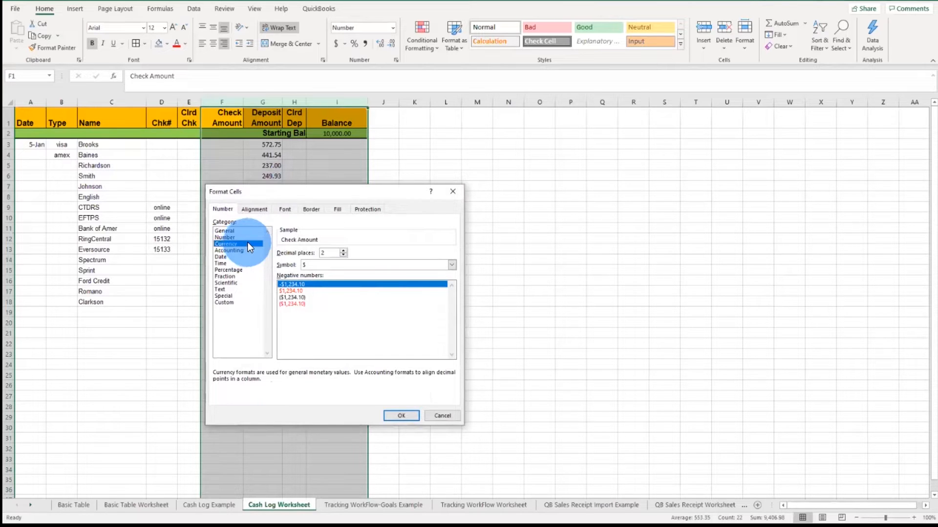
pyautogui.click(240, 238)
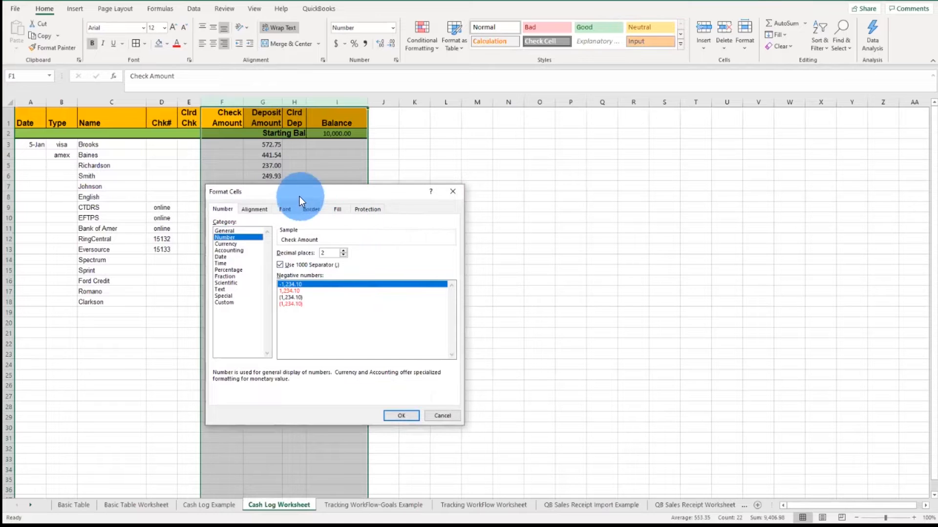
pyautogui.click(304, 304)
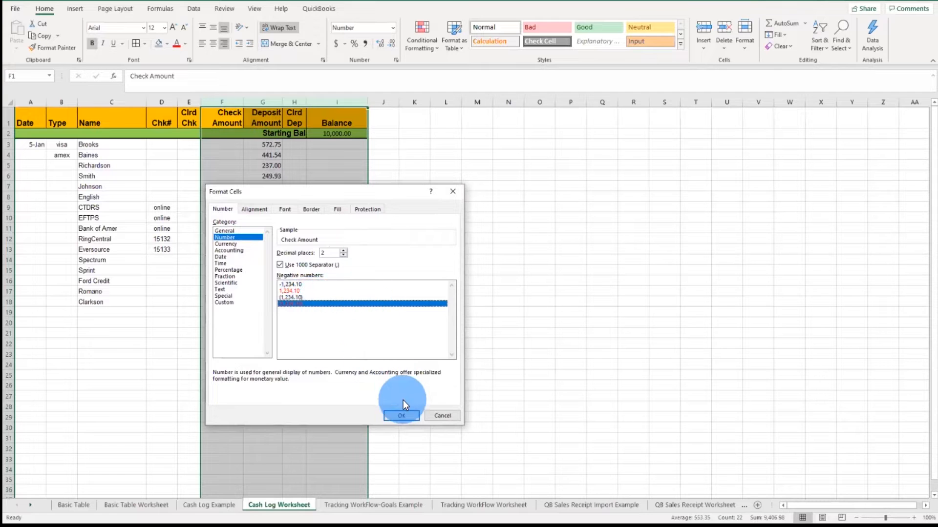
pyautogui.click(401, 416)
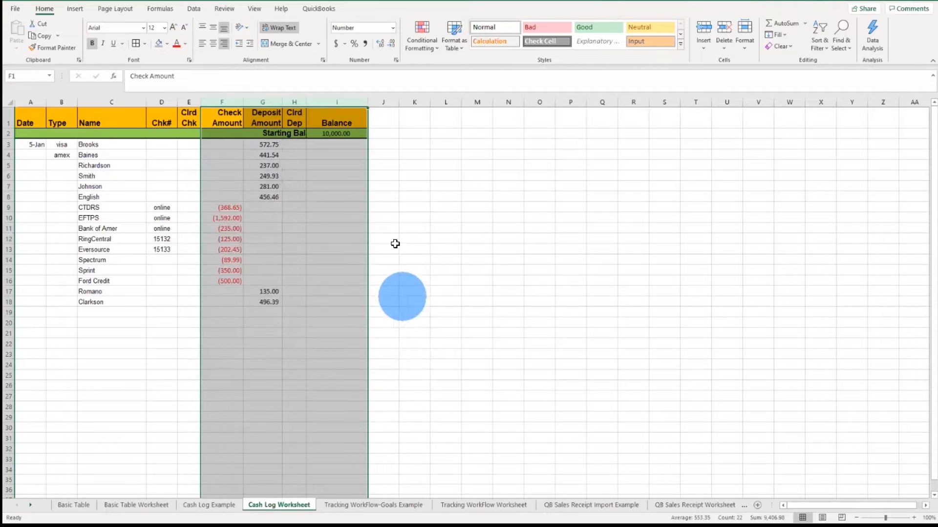
pyautogui.click(130, 387)
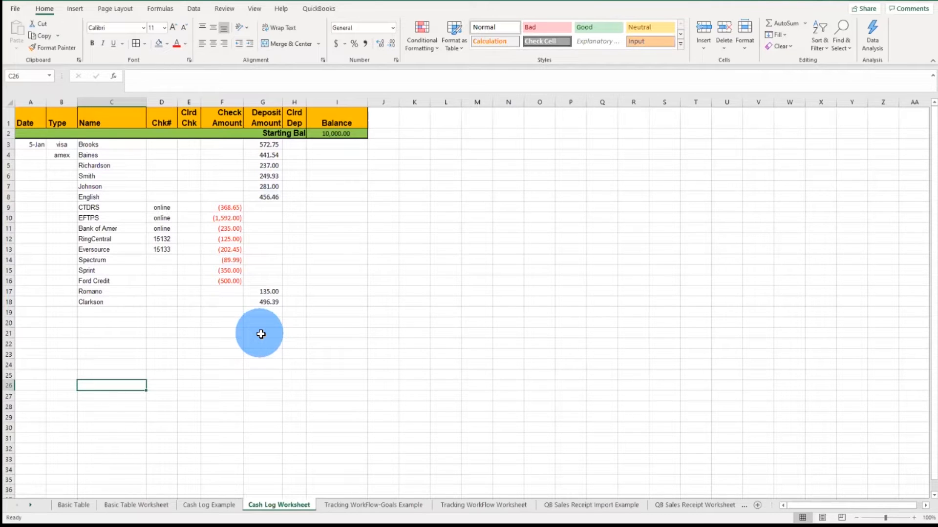
# Step: Extend the 5-Jan date down column A as a series, then clear the filled cells A4 through A16
pyautogui.click(31, 154)
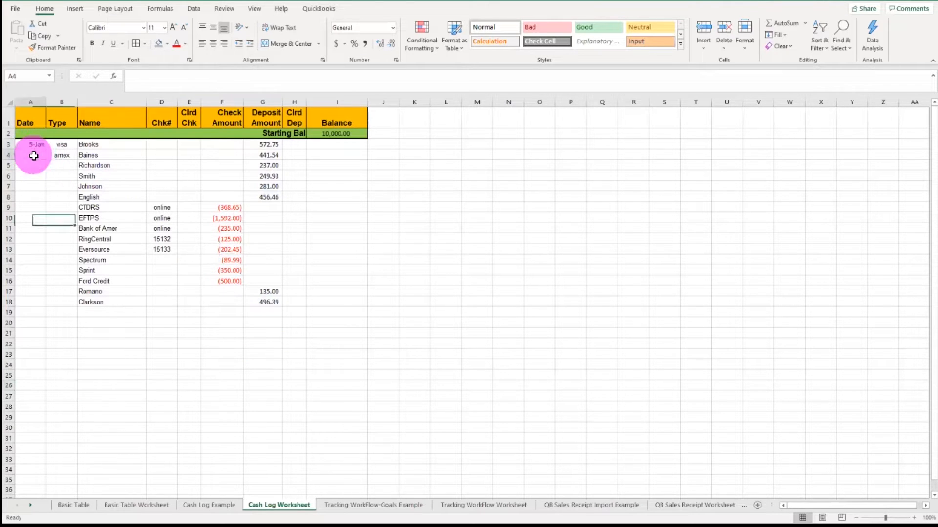
pyautogui.click(32, 145)
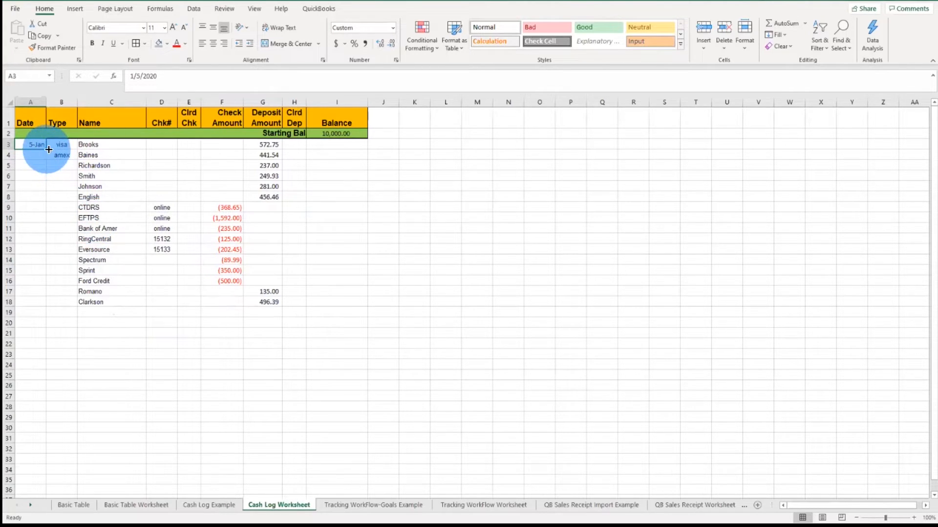
pyautogui.moveTo(47, 149); pyautogui.dragTo(52, 277)
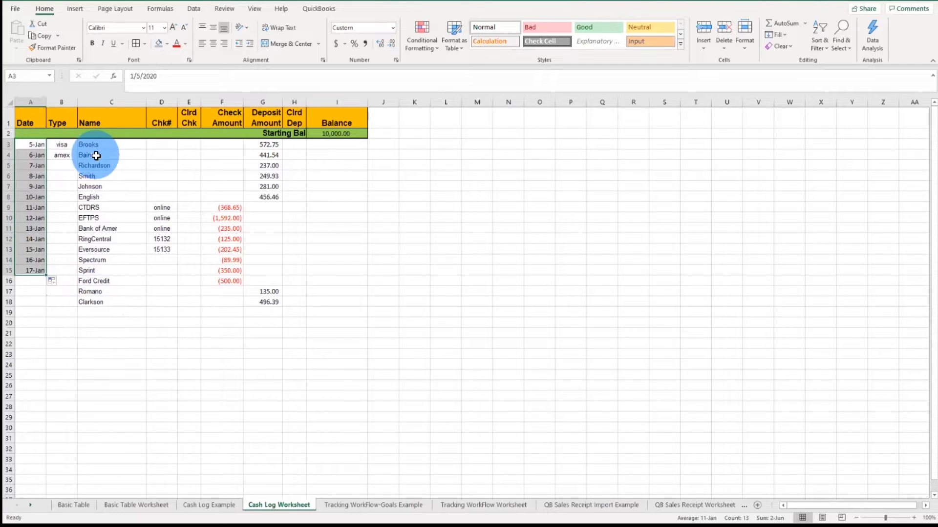
pyautogui.moveTo(38, 156); pyautogui.dragTo(38, 279)
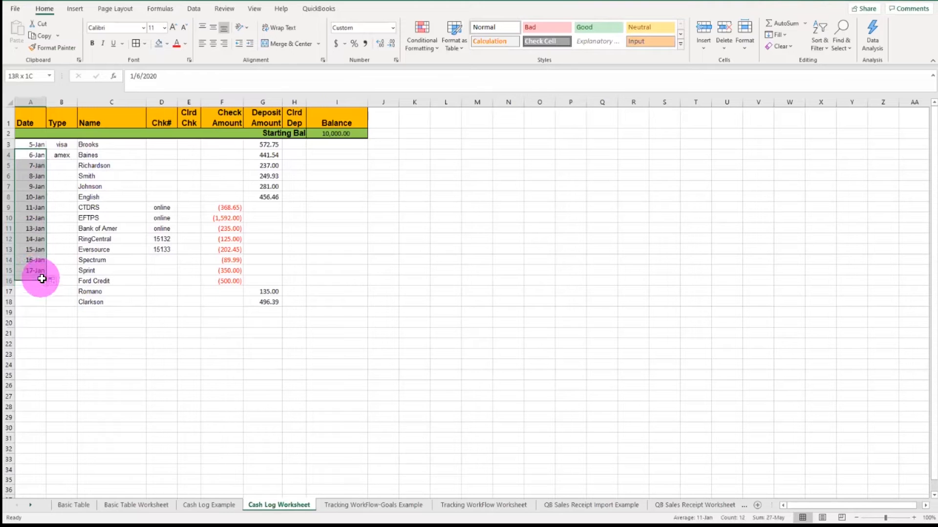
pyautogui.press('Delete')
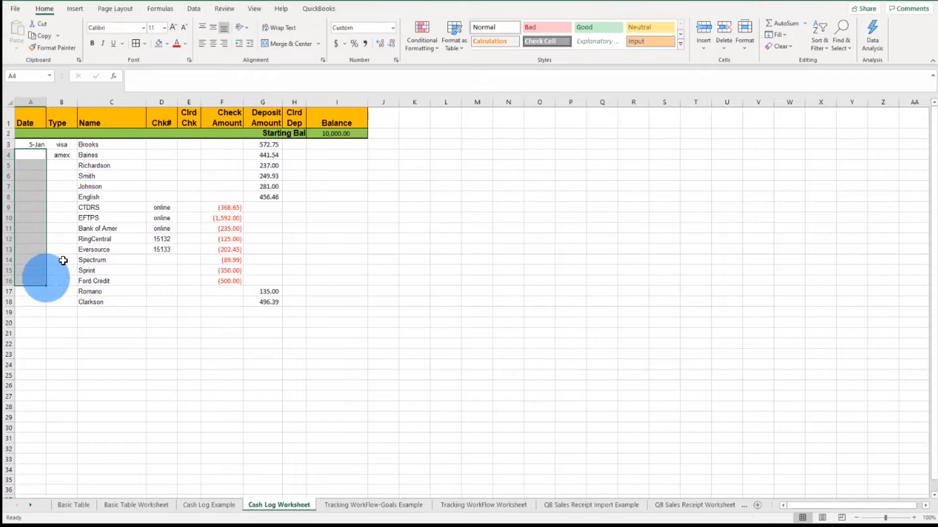
pyautogui.click(67, 205)
pyautogui.moveTo(90, 155); pyautogui.dragTo(95, 180)
pyautogui.moveTo(44, 145); pyautogui.dragTo(257, 196)
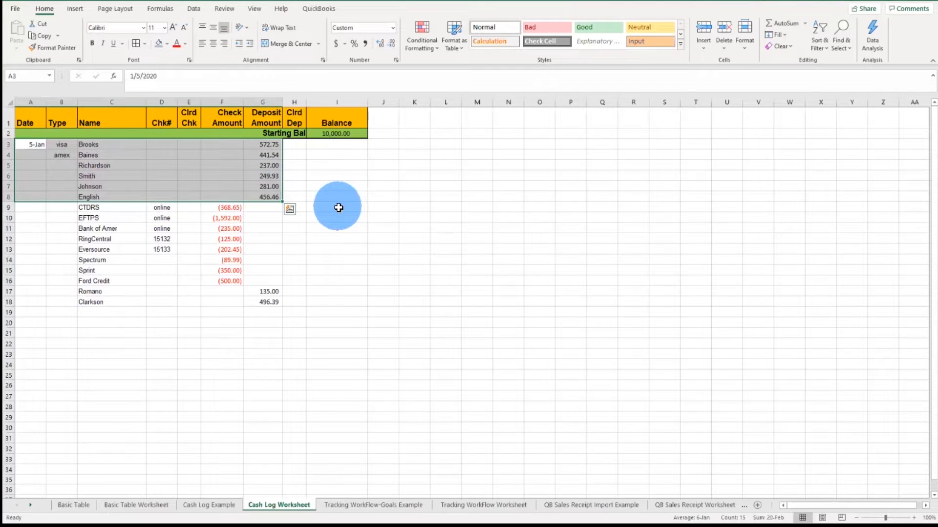
# Step: Enter 1/5 in cell A4 and fill the 5-Jan date down the Date column through A8
pyautogui.click(33, 166)
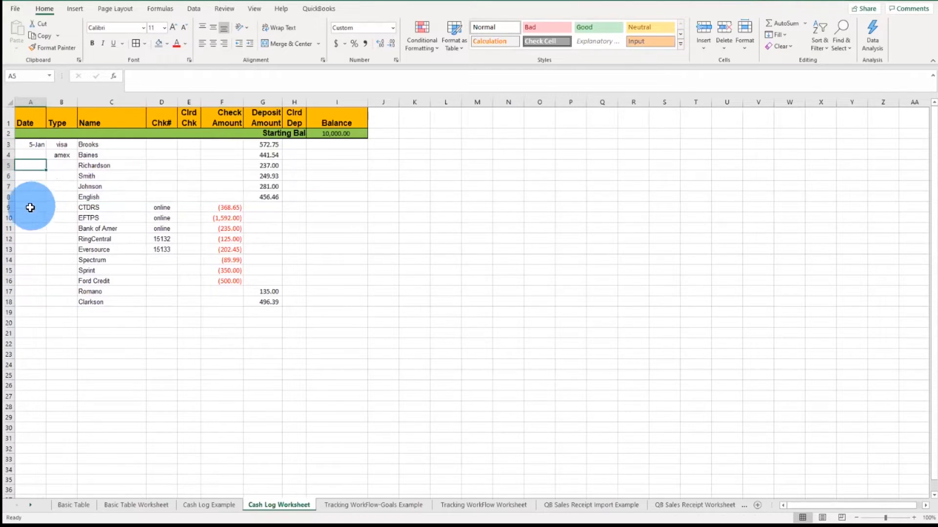
pyautogui.click(33, 145)
pyautogui.click(35, 153)
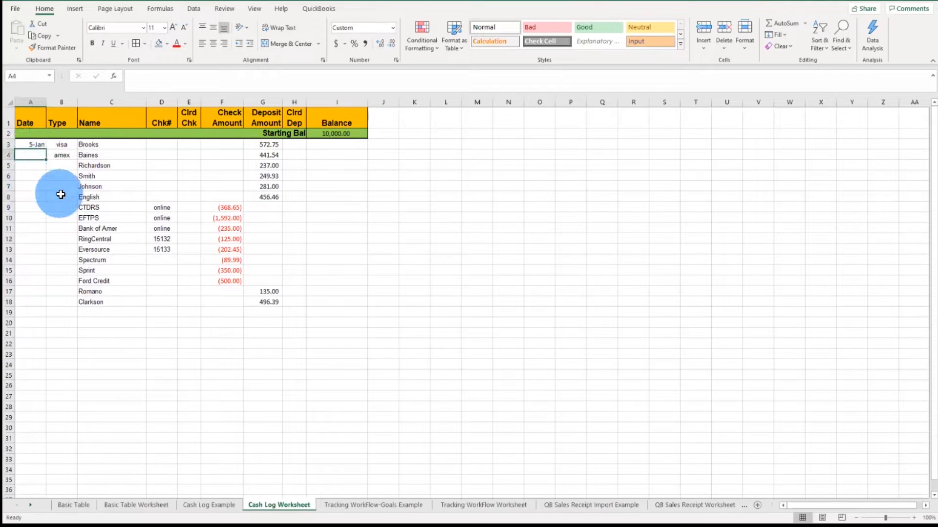
pyautogui.write('1/5')
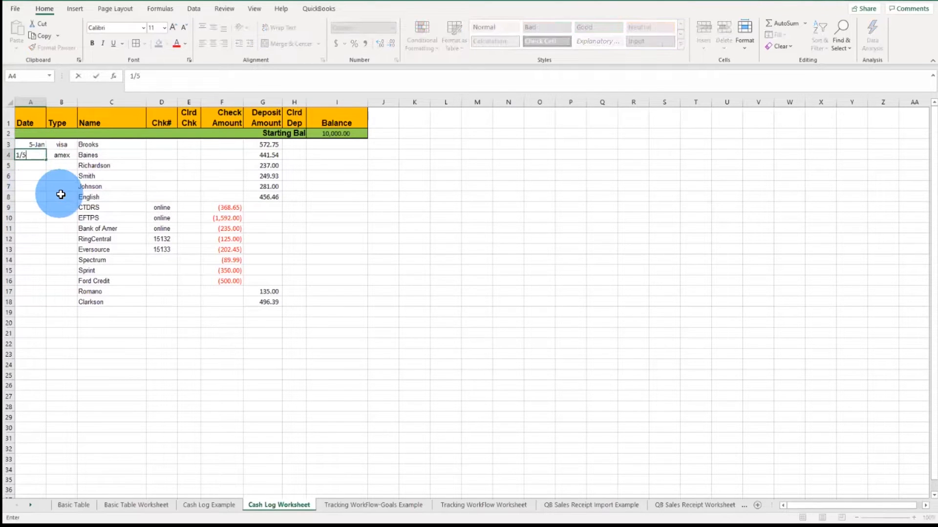
pyautogui.press('Return')
pyautogui.moveTo(36, 145); pyautogui.dragTo(48, 201)
pyautogui.click(45, 259)
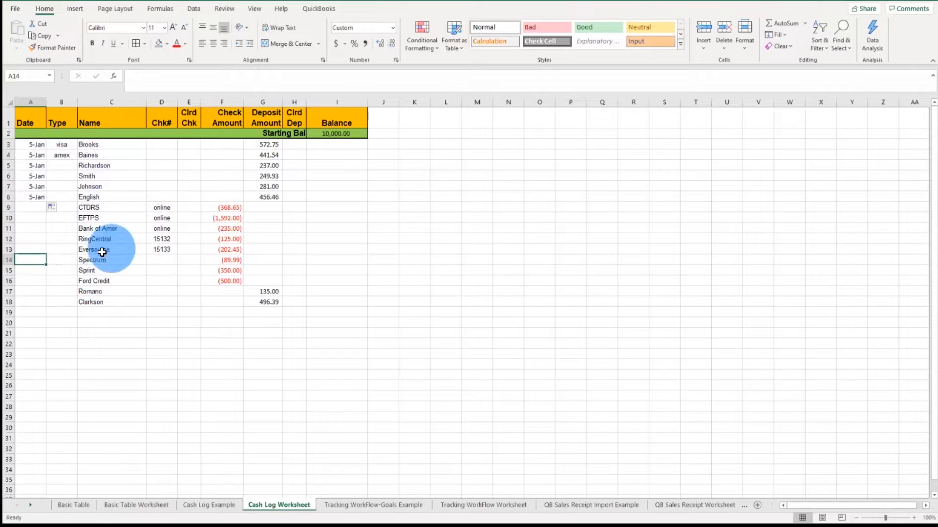
# Step: Copy check number 15132 from D12 down to D18, then clear D13 through D18
pyautogui.click(161, 248)
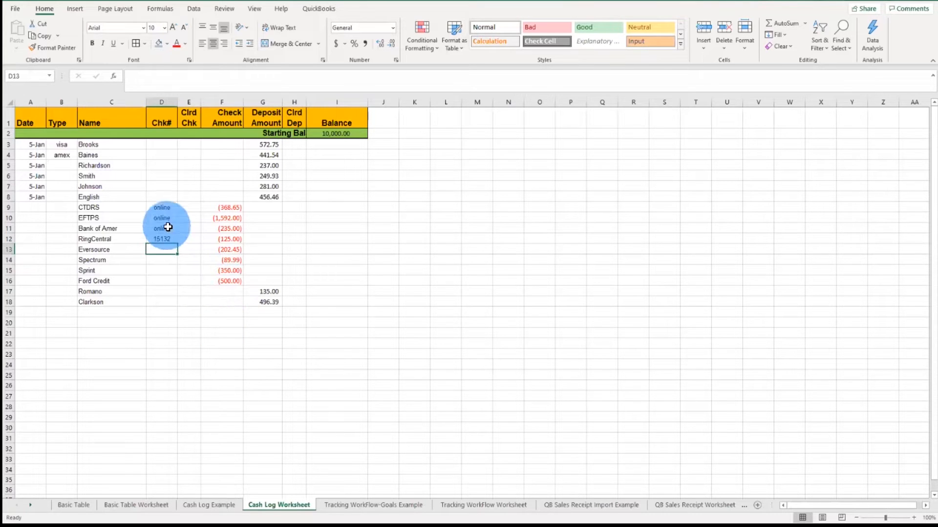
pyautogui.press('Up')
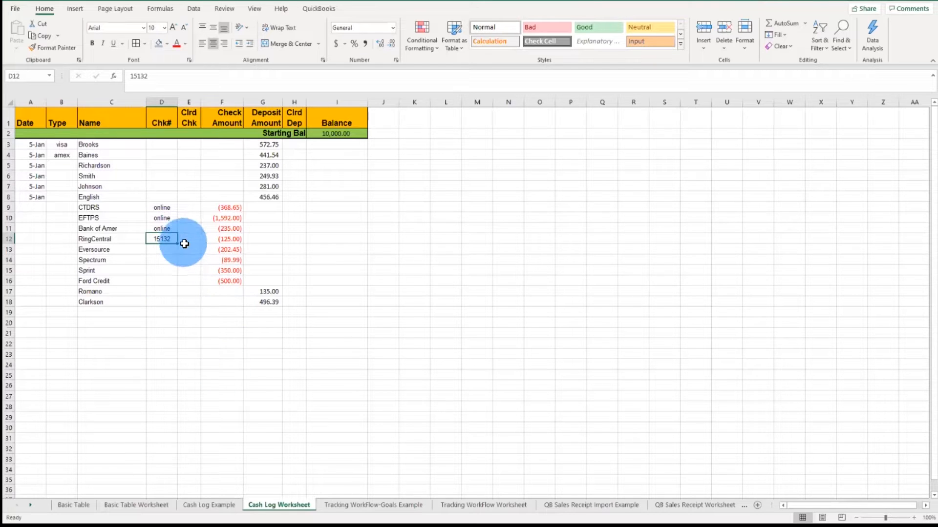
pyautogui.moveTo(179, 245); pyautogui.dragTo(181, 305)
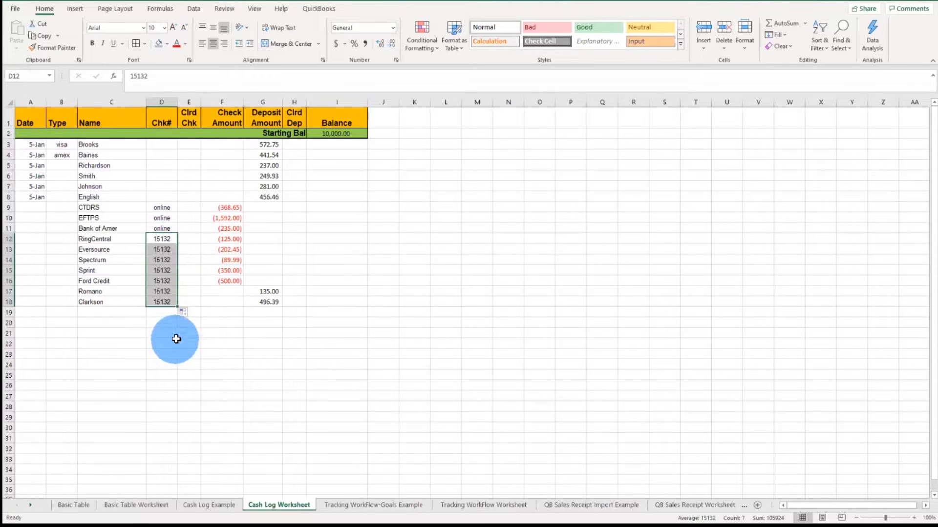
pyautogui.moveTo(170, 252); pyautogui.dragTo(169, 302)
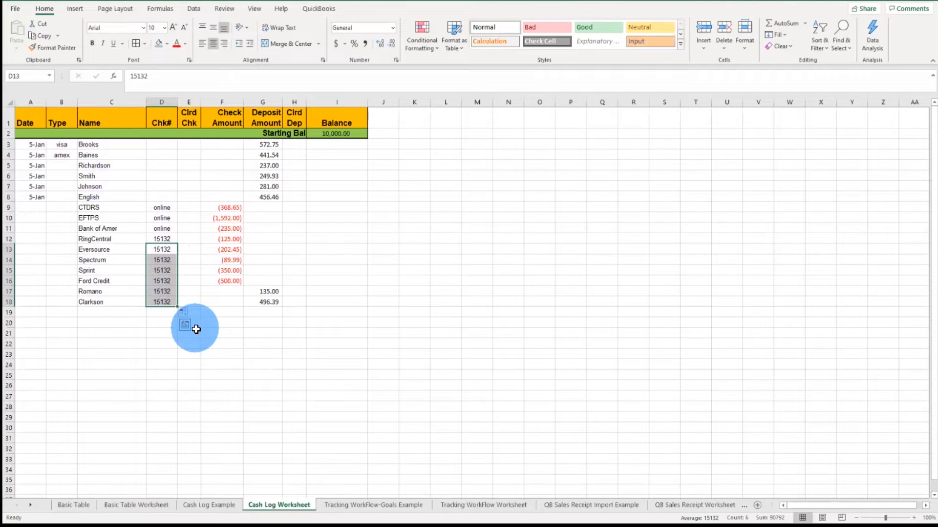
pyautogui.press('Delete')
# Step: Enter check number 15133 in D13 and extend the check-number series from D12:D13 down through D16
pyautogui.click(167, 248)
pyautogui.write('151')
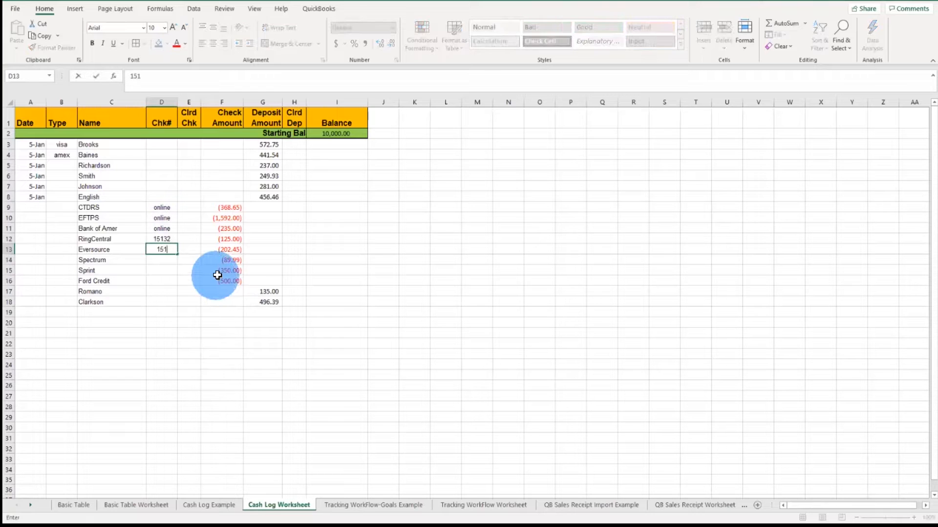
pyautogui.write('33')
pyautogui.press('Return')
pyautogui.moveTo(162, 239); pyautogui.dragTo(162, 248)
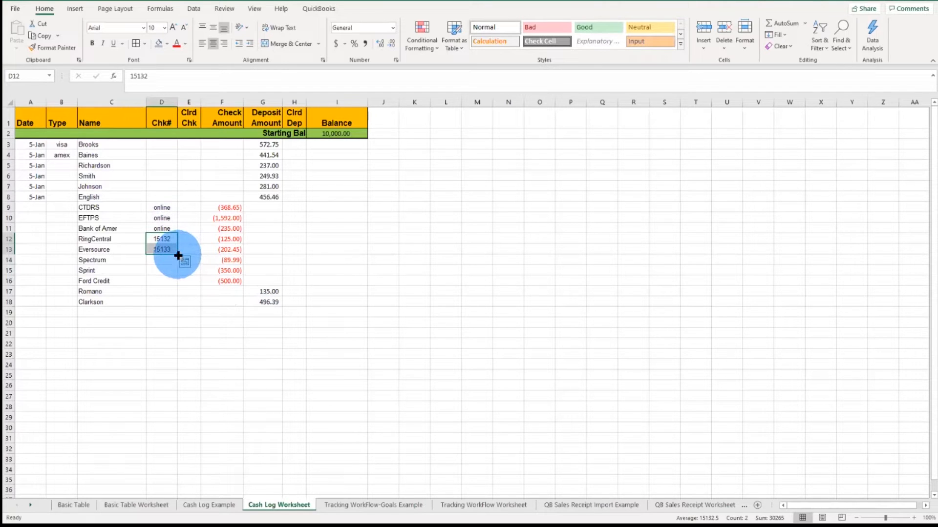
pyautogui.moveTo(179, 255); pyautogui.dragTo(179, 284)
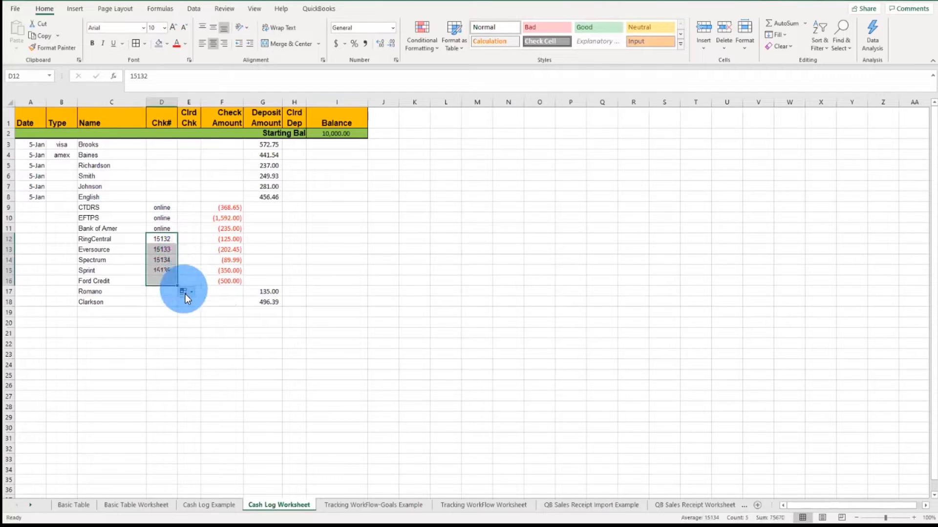
pyautogui.click(157, 333)
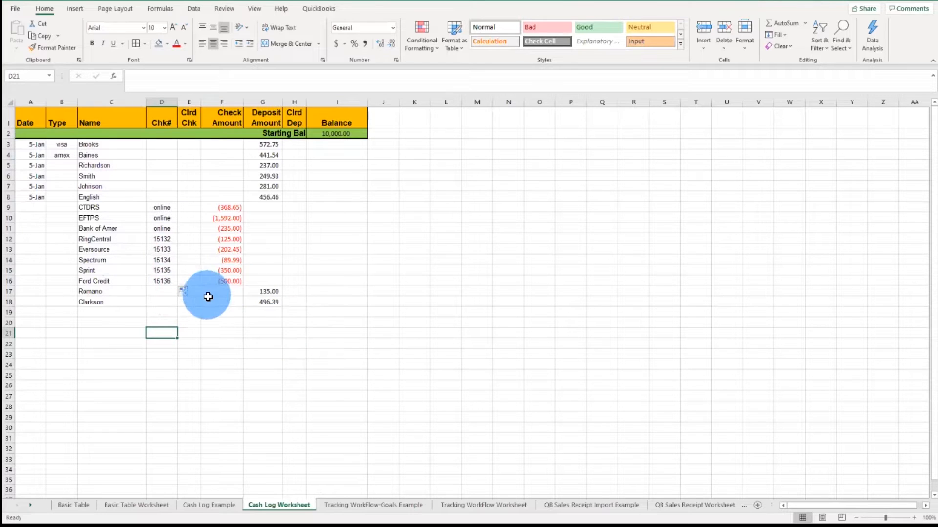
# Step: Right-align the Starting Balance label in cell H2
pyautogui.click(355, 134)
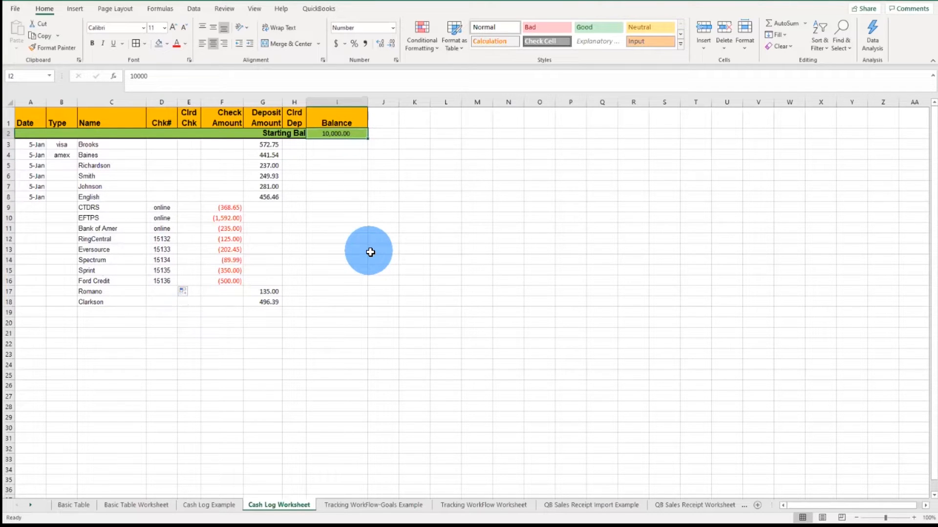
pyautogui.click(300, 132)
pyautogui.click(276, 135)
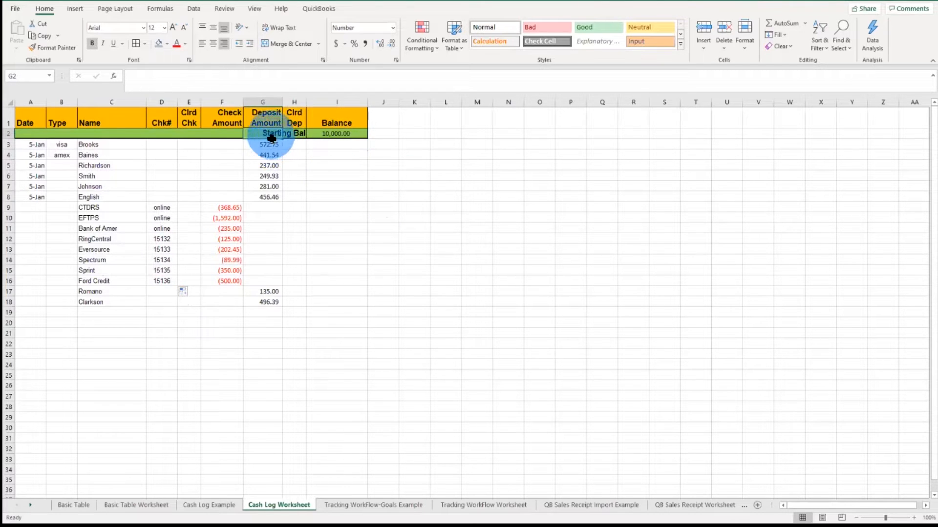
pyautogui.click(292, 135)
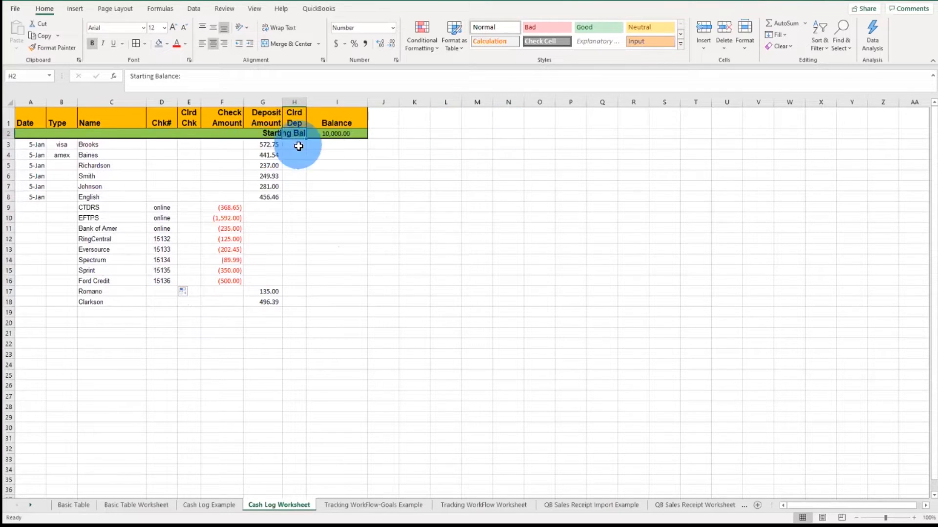
pyautogui.click(349, 137)
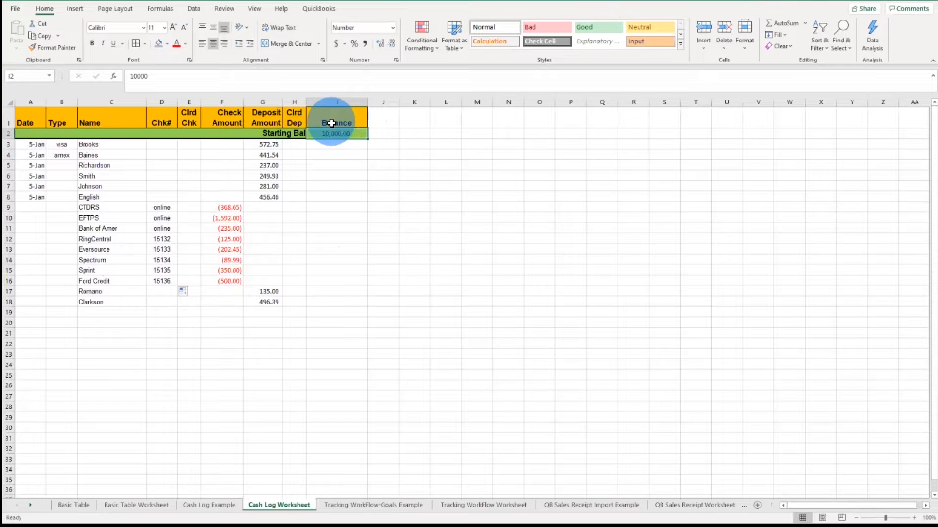
pyautogui.click(224, 43)
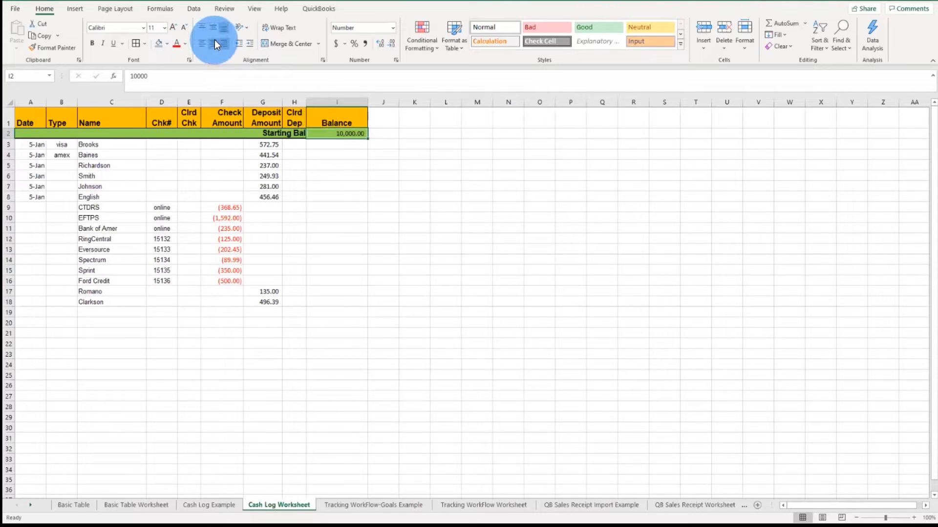
pyautogui.click(294, 134)
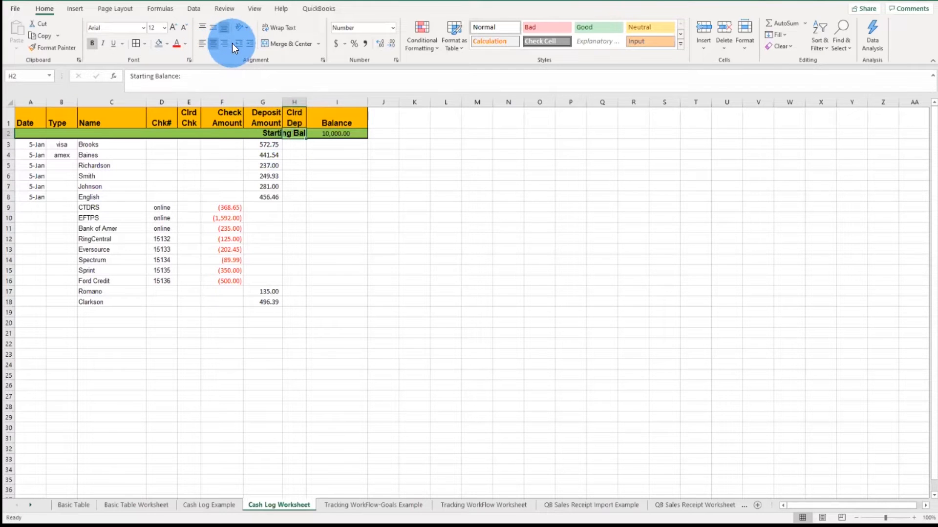
pyautogui.click(226, 43)
pyautogui.click(299, 187)
pyautogui.click(294, 130)
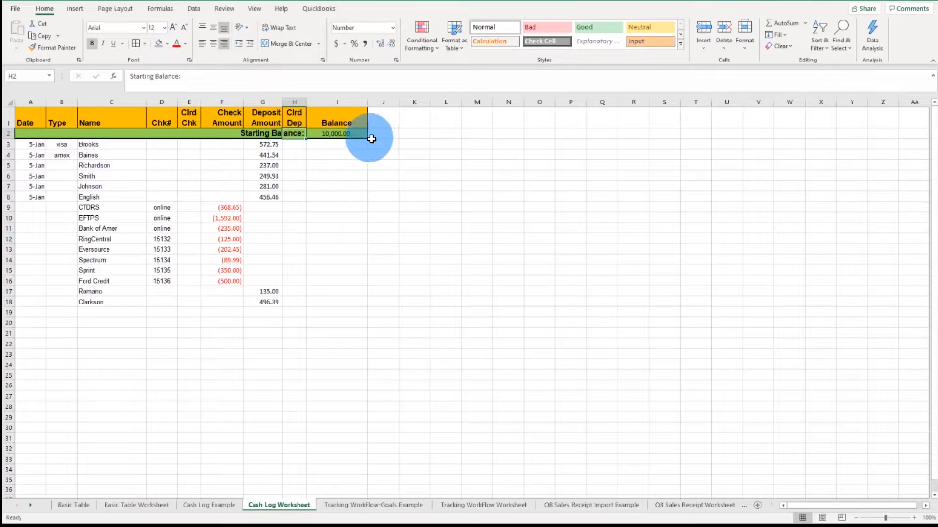
pyautogui.click(343, 147)
pyautogui.moveTo(331, 143); pyautogui.dragTo(339, 398)
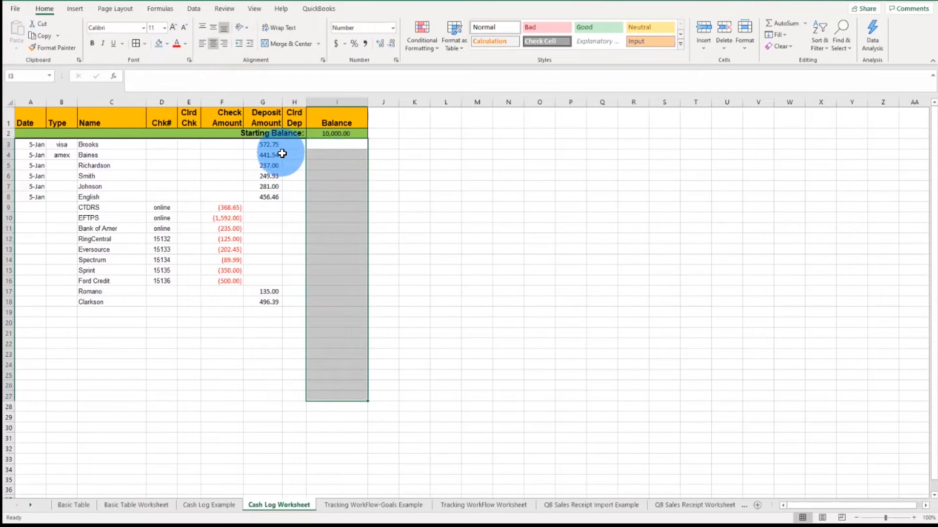
pyautogui.moveTo(263, 146); pyautogui.dragTo(233, 283)
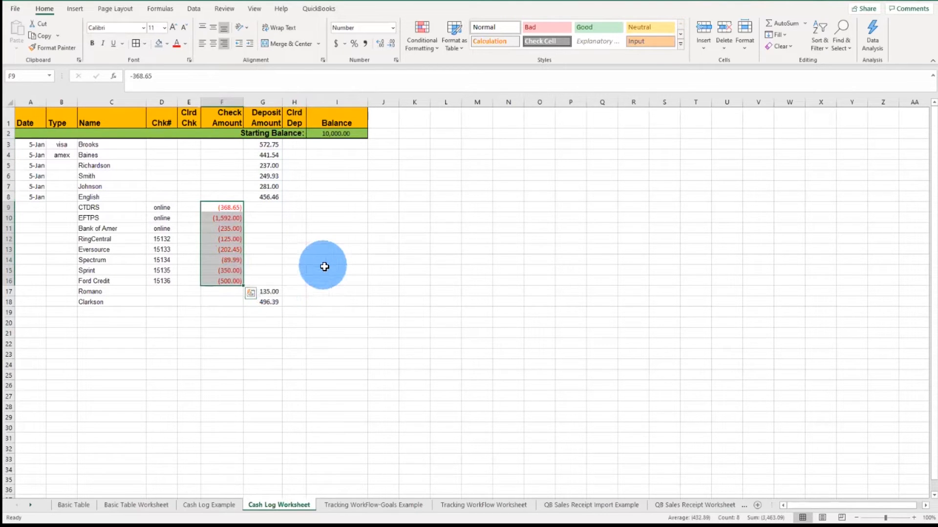
pyautogui.click(333, 146)
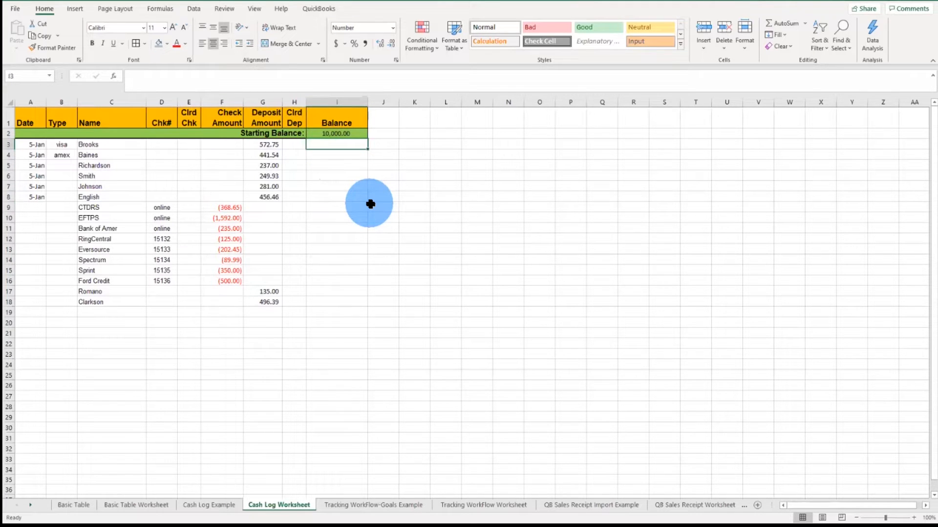
pyautogui.write('=')
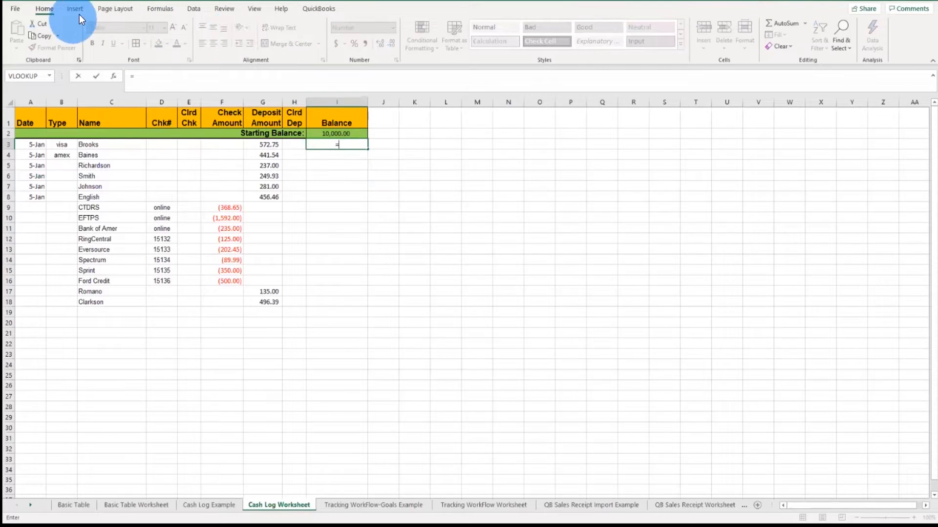
pyautogui.click(256, 9)
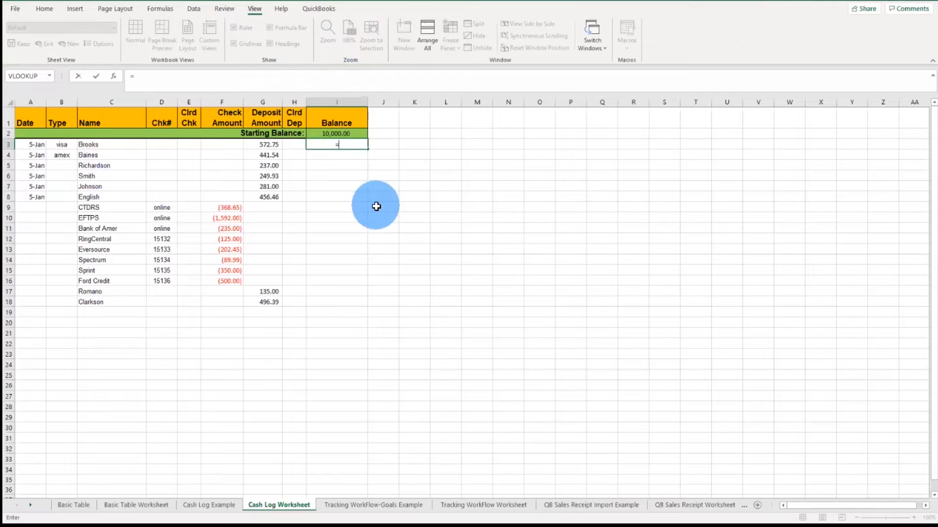
pyautogui.click(354, 217)
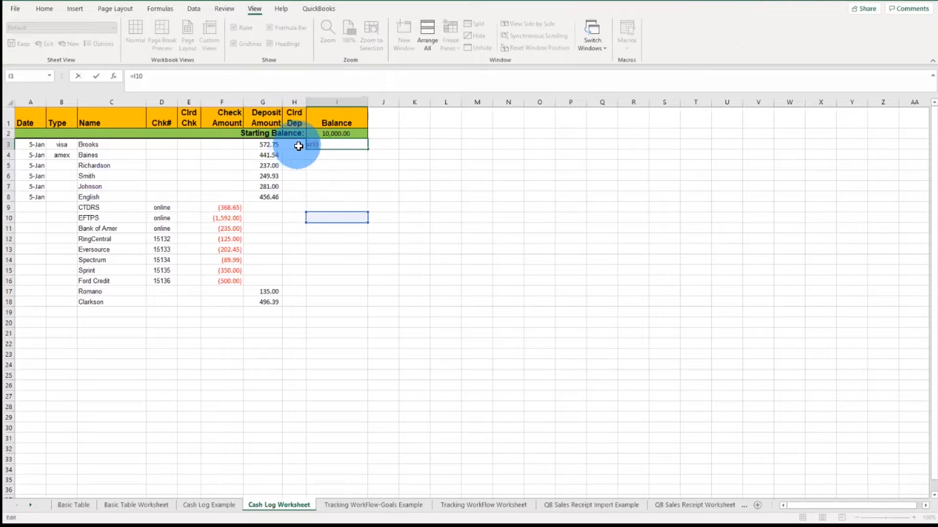
pyautogui.press('Escape')
# Step: Zoom the sheet to 150% and enter the formula =SUM(F3:G3) in cell I3
pyautogui.click(364, 186)
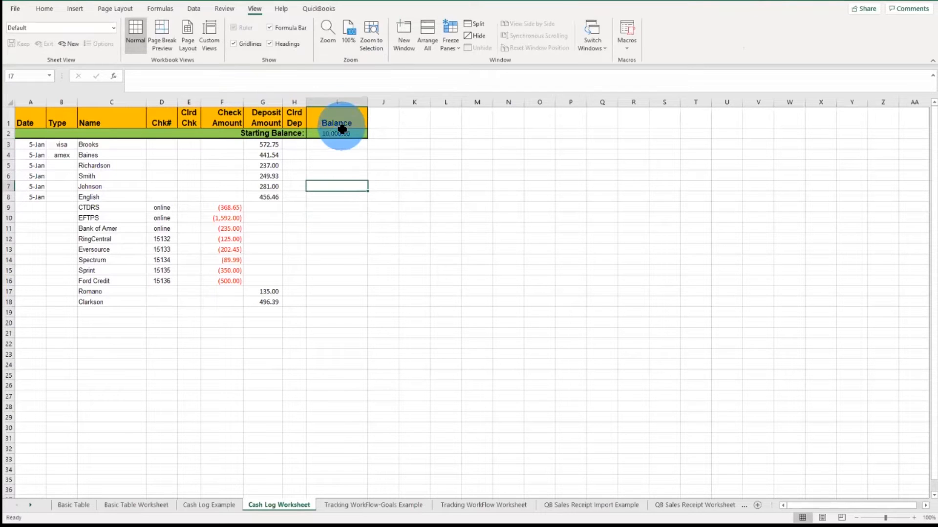
pyautogui.click(335, 34)
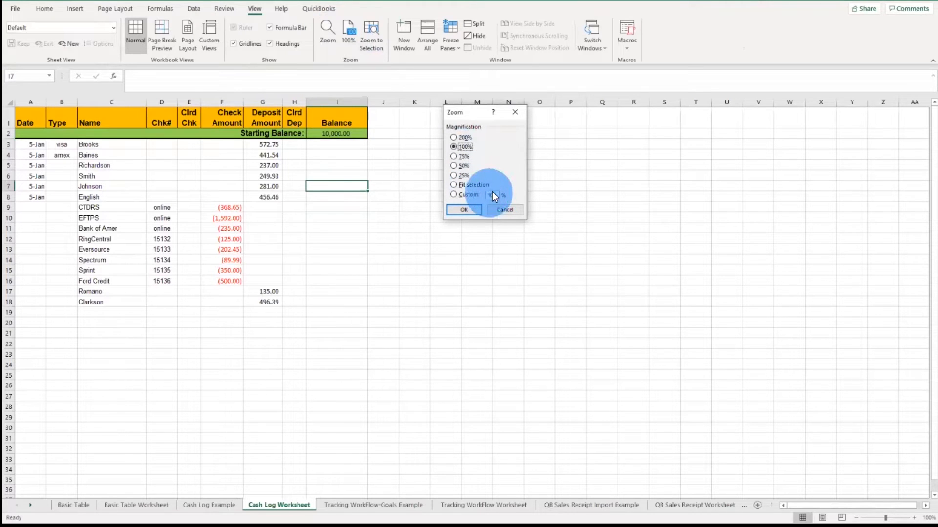
pyautogui.press('Up')
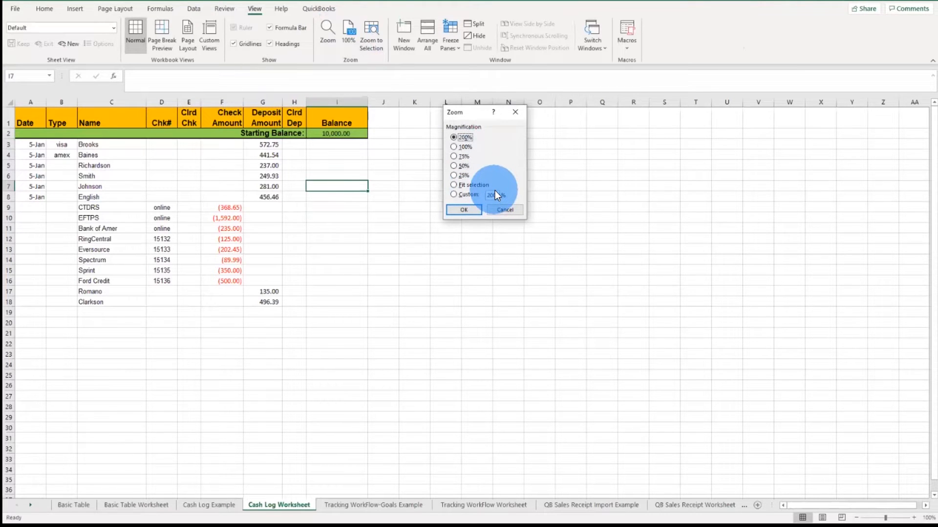
pyautogui.click(497, 195)
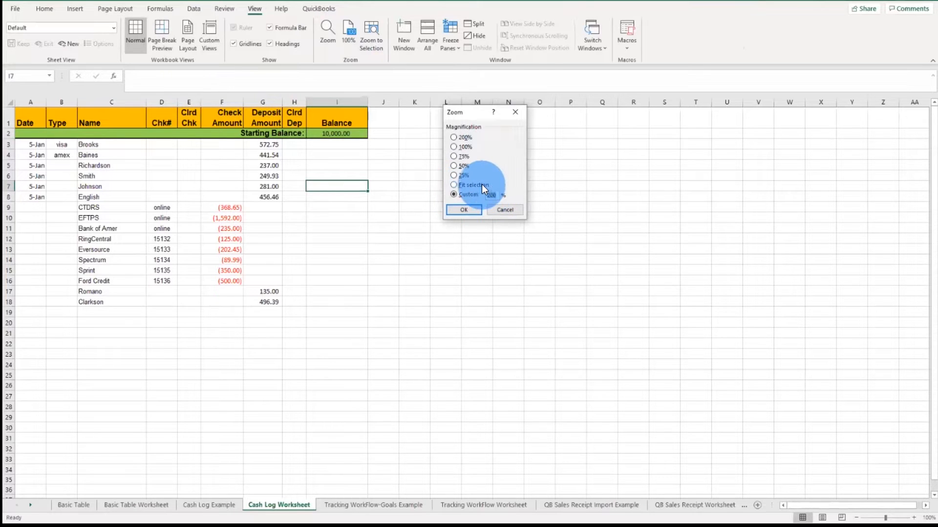
pyautogui.press('Return')
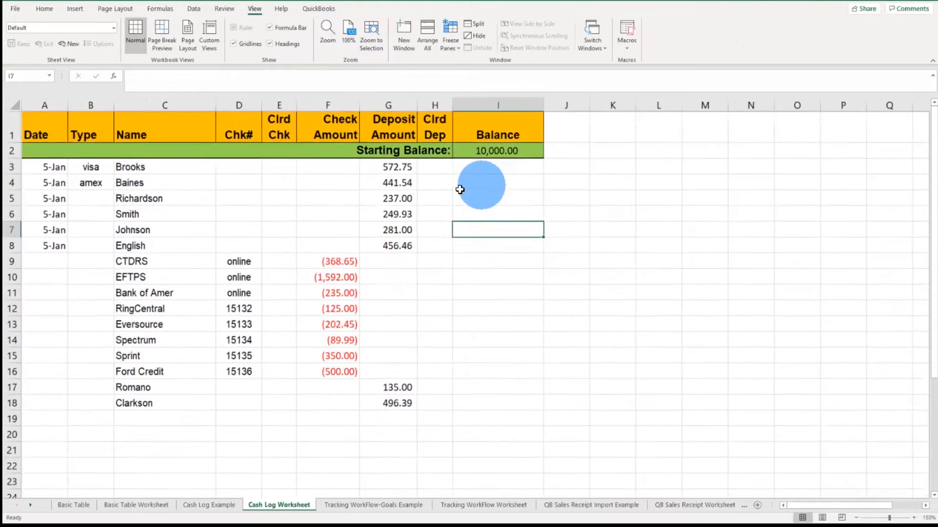
pyautogui.click(516, 169)
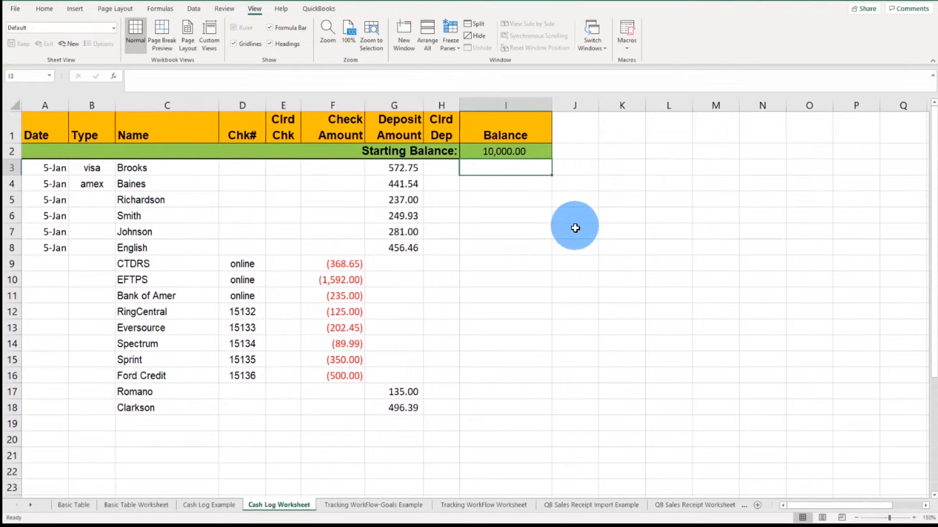
pyautogui.write('=')
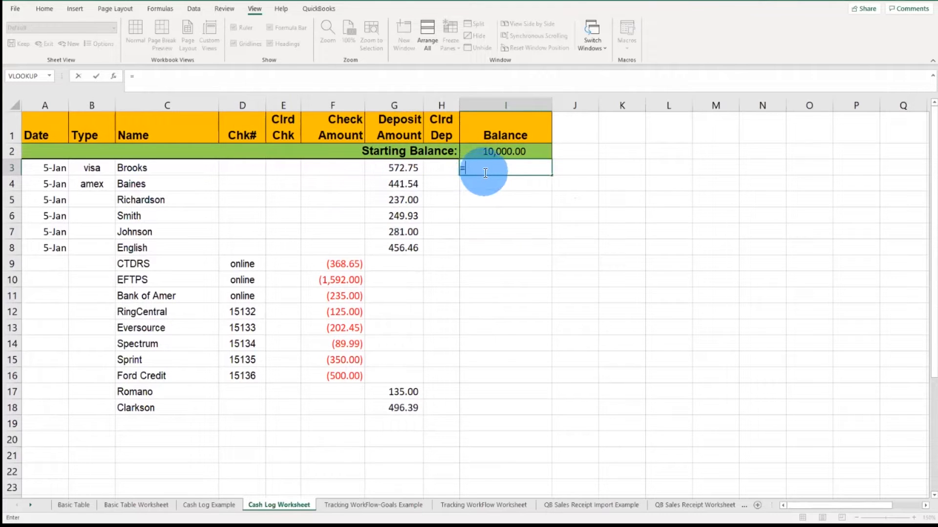
pyautogui.click(338, 172)
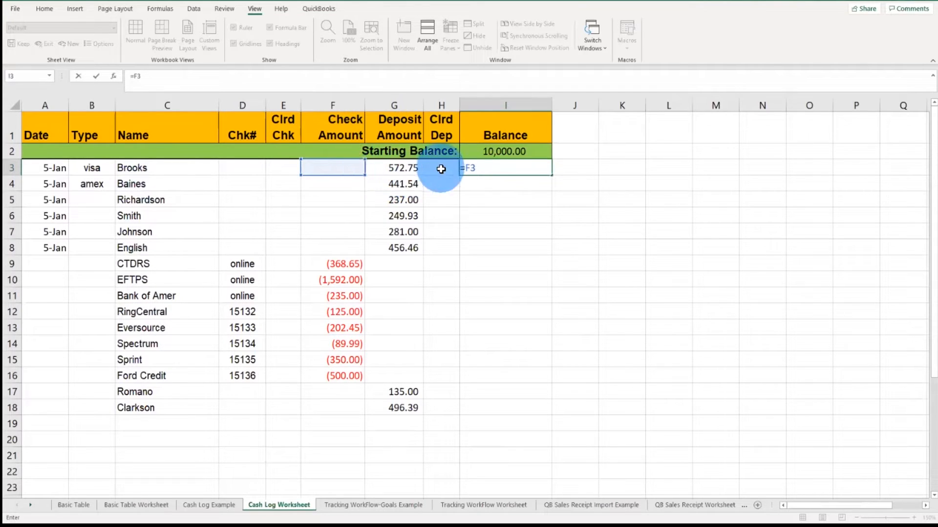
pyautogui.press('BackSpace')
pyautogui.press('BackSpace')
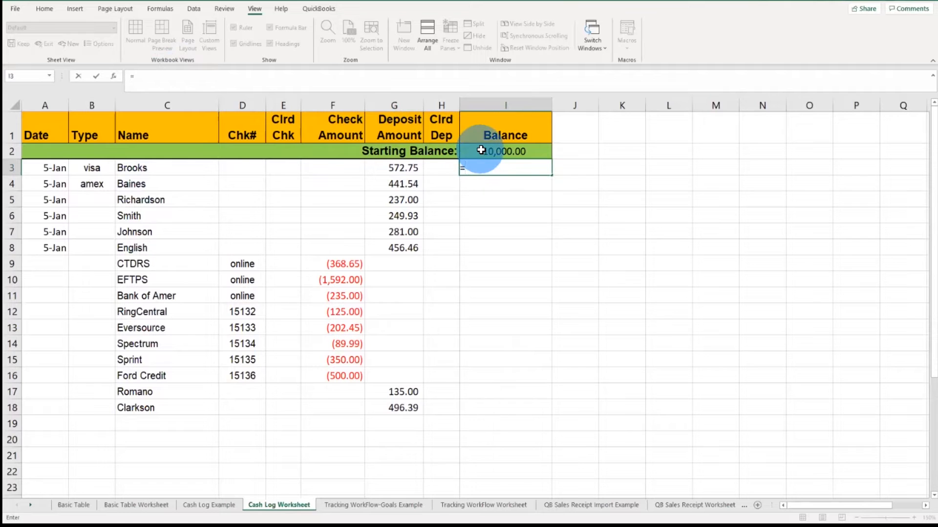
pyautogui.write('SUM')
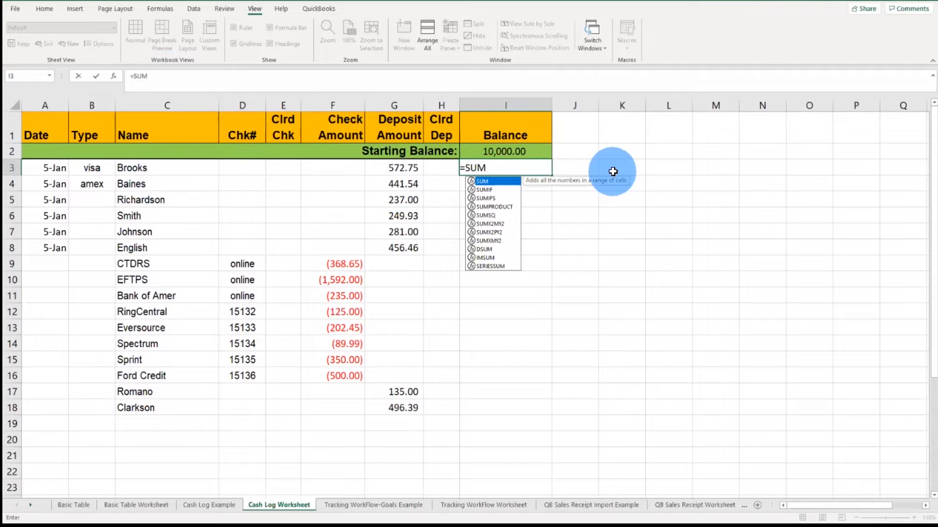
pyautogui.write('(')
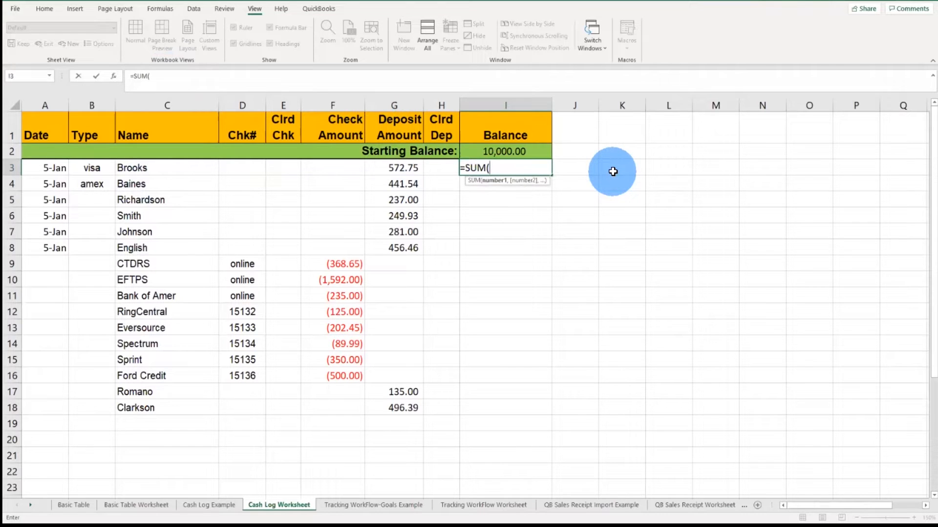
pyautogui.write('F#:G#)')
pyautogui.press('BackSpace')
pyautogui.press('BackSpace')
pyautogui.press('BackSpace')
pyautogui.press('BackSpace')
pyautogui.press('BackSpace')
pyautogui.write('3')
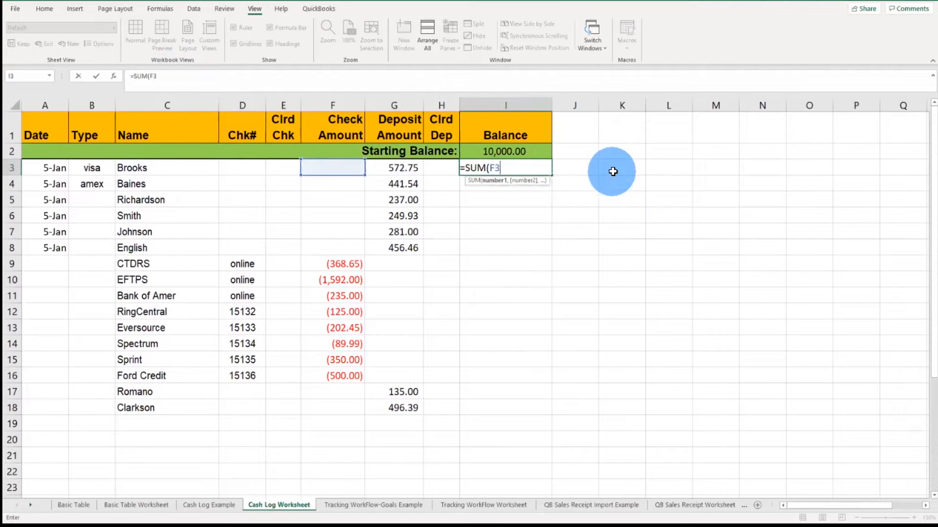
pyautogui.write(':G3')
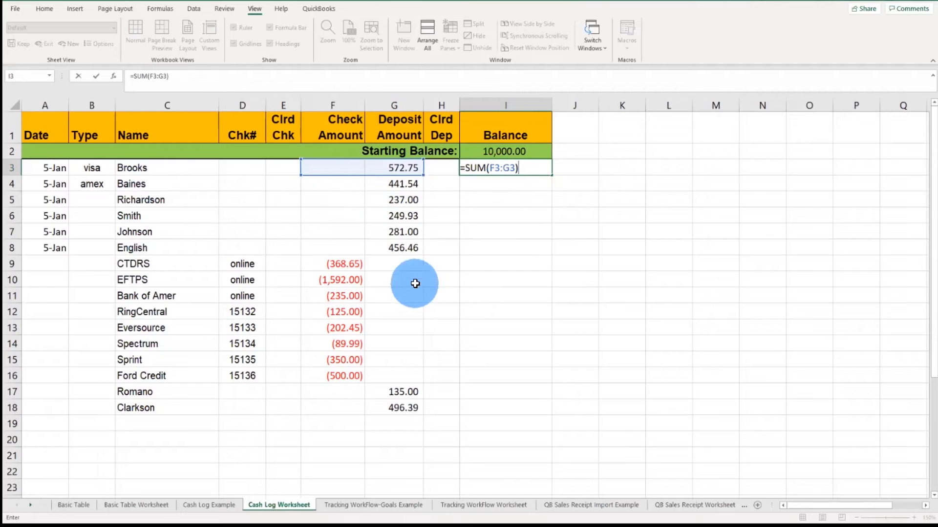
pyautogui.press('Return')
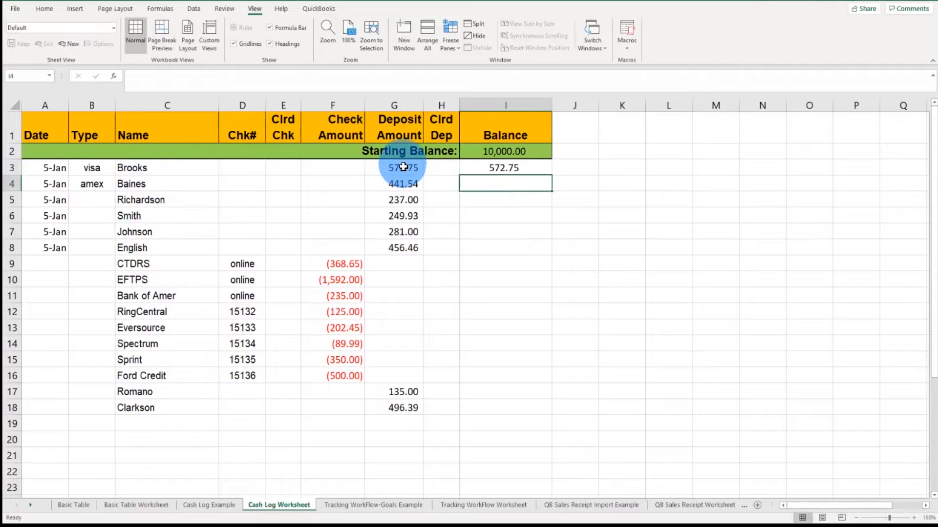
# Step: Extend the balance formula in I3 to =SUM(F3:G3)+I2 so it adds the starting balance
pyautogui.click(506, 167)
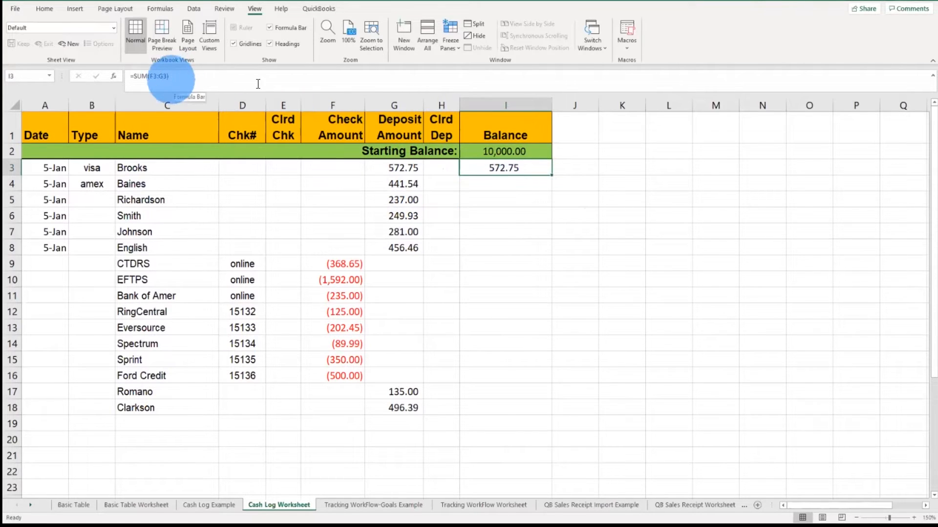
pyautogui.click(185, 76)
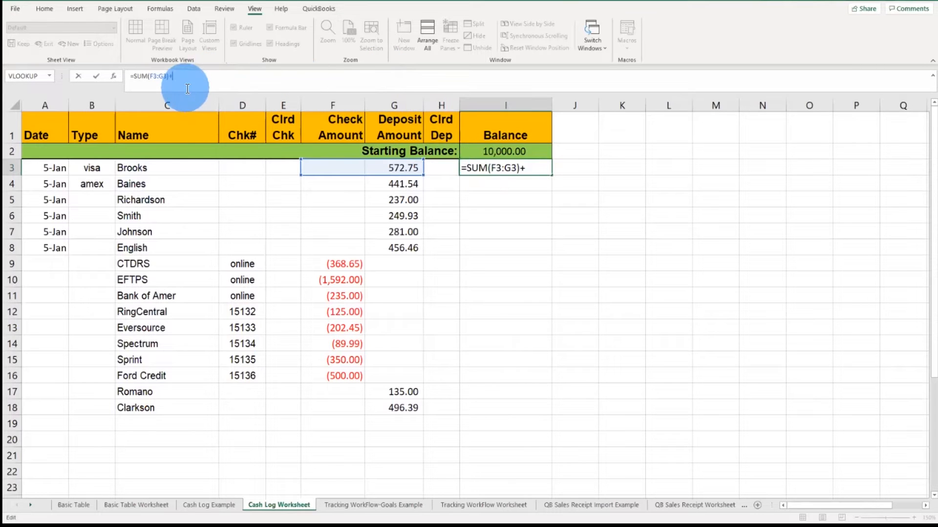
pyautogui.write('+I')
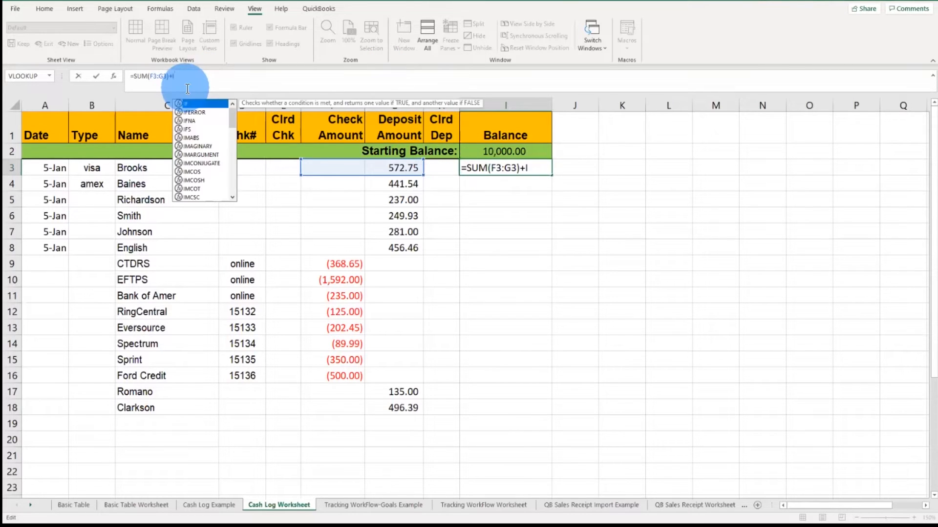
pyautogui.write('2')
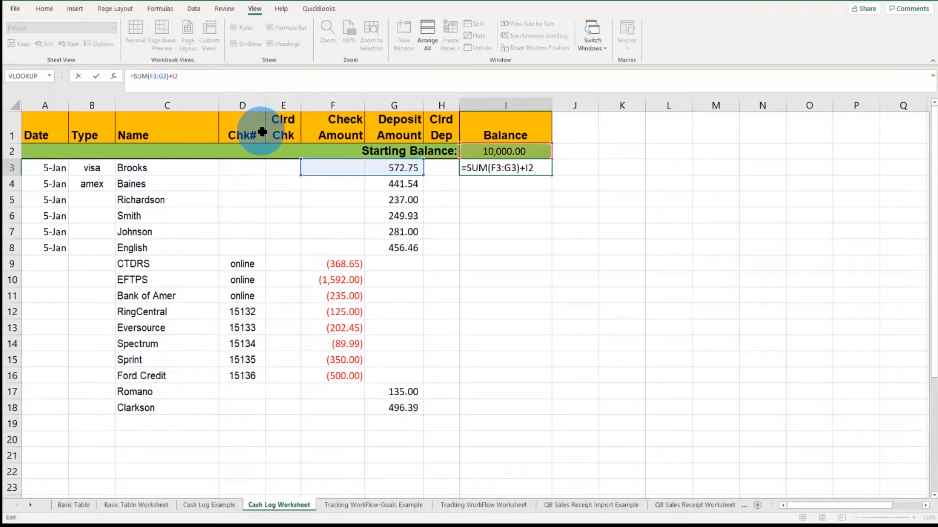
pyautogui.press('Return')
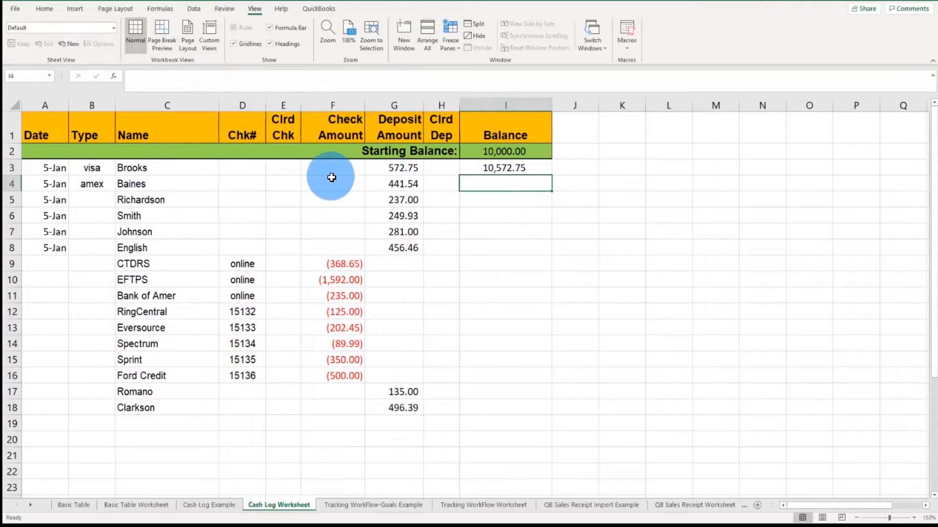
# Step: Fill the I3 balance formula down the Balance column through row 21
pyautogui.click(513, 171)
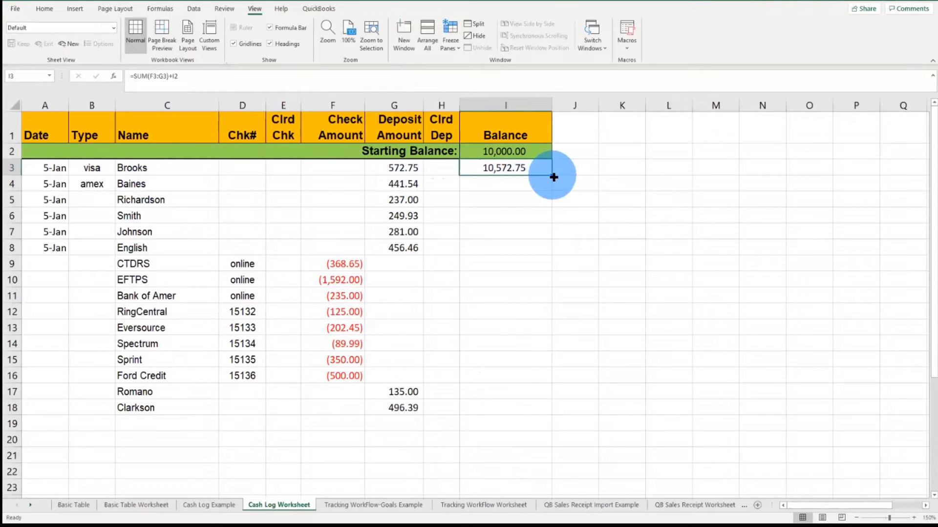
pyautogui.moveTo(553, 178); pyautogui.dragTo(562, 467)
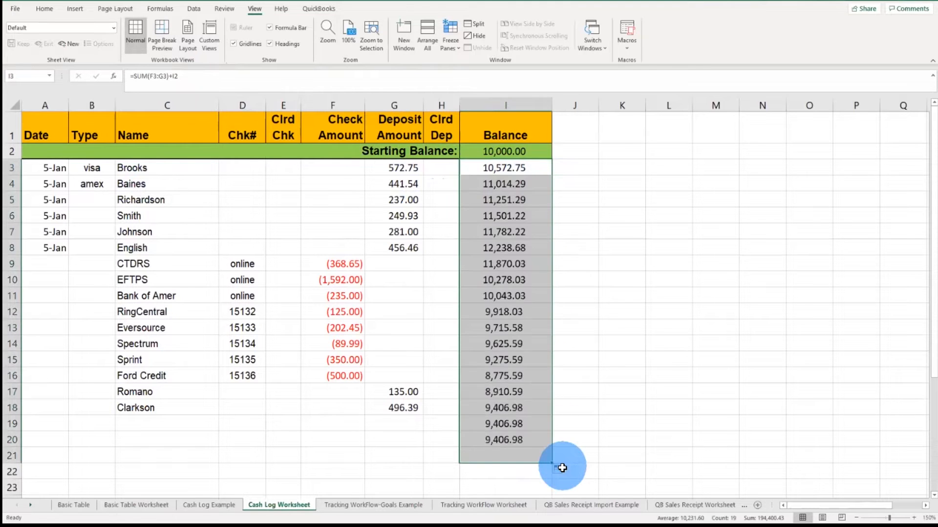
pyautogui.click(507, 249)
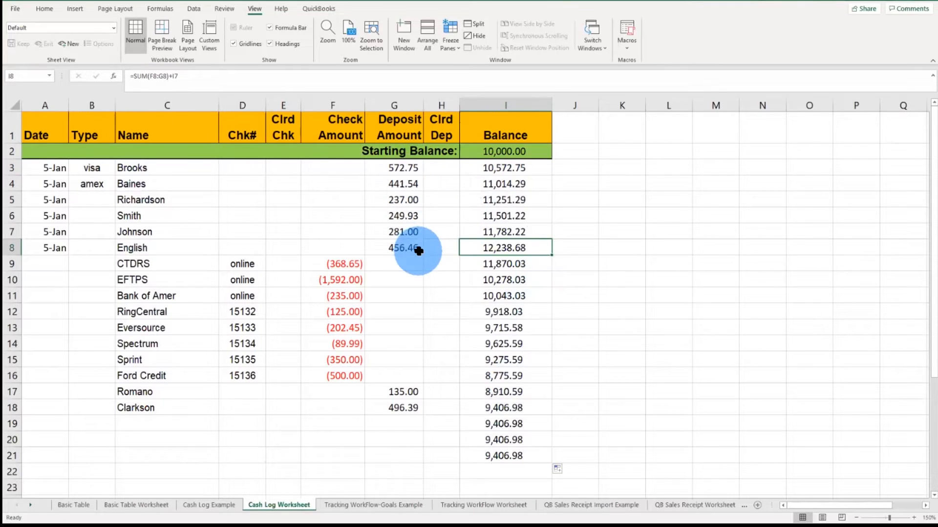
# Step: Total the deposits G3:G8 with AutoSum in cell K8
pyautogui.click(608, 250)
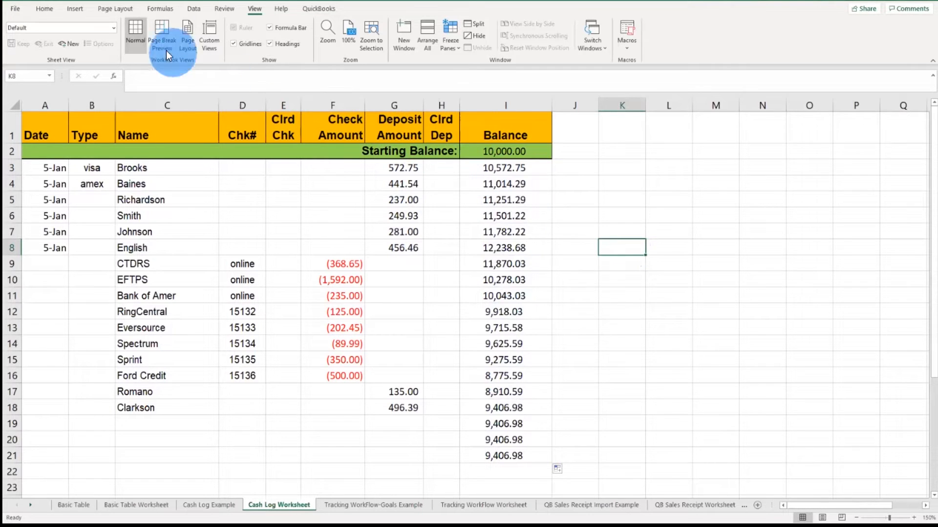
pyautogui.click(49, 10)
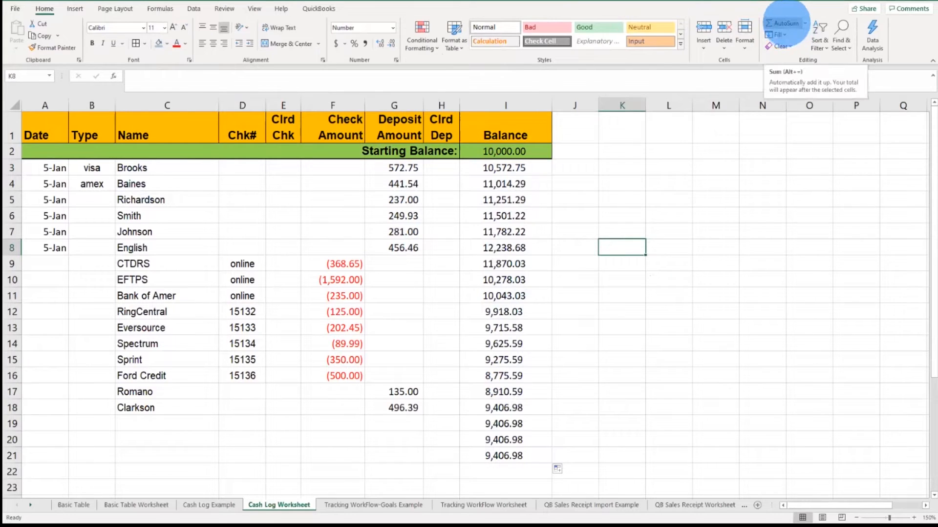
pyautogui.click(784, 23)
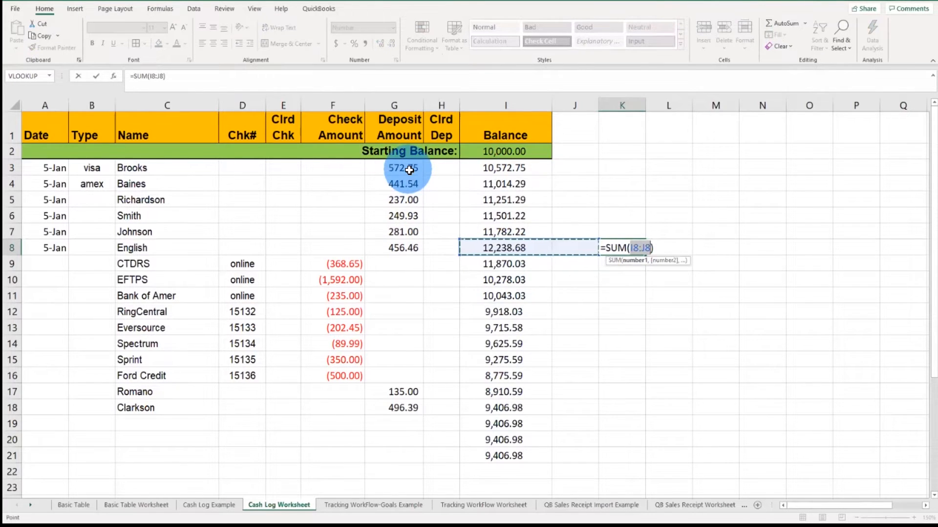
pyautogui.moveTo(409, 169); pyautogui.dragTo(406, 246)
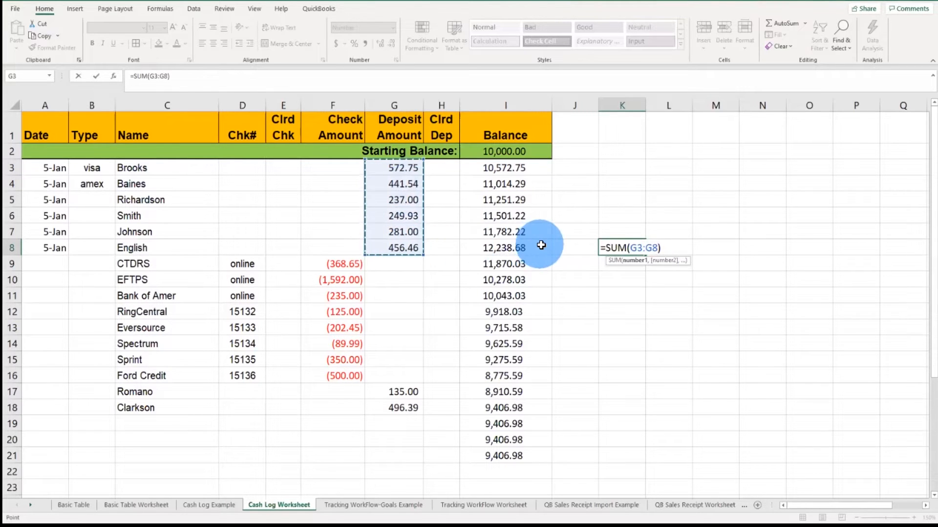
pyautogui.press('Return')
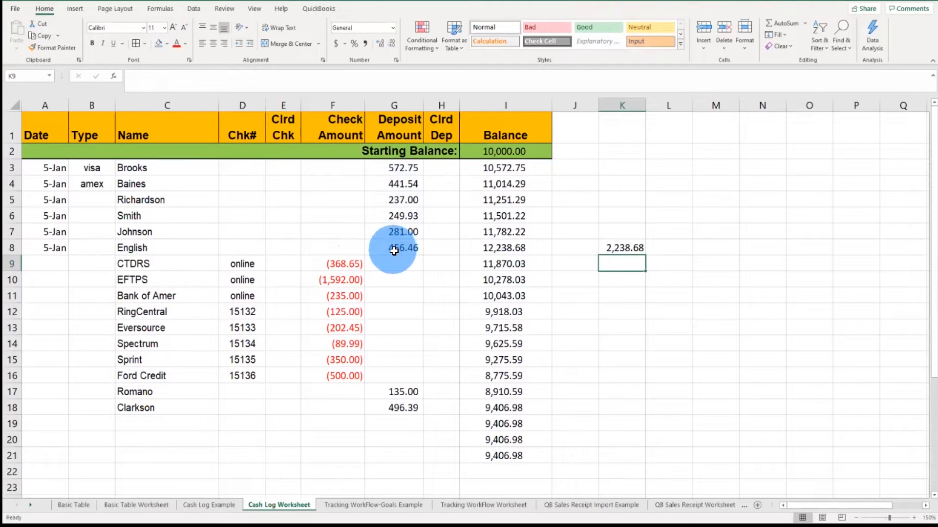
# Step: Apply a bottom border to the row 8 cells from G8 through K8
pyautogui.moveTo(394, 250); pyautogui.dragTo(625, 248)
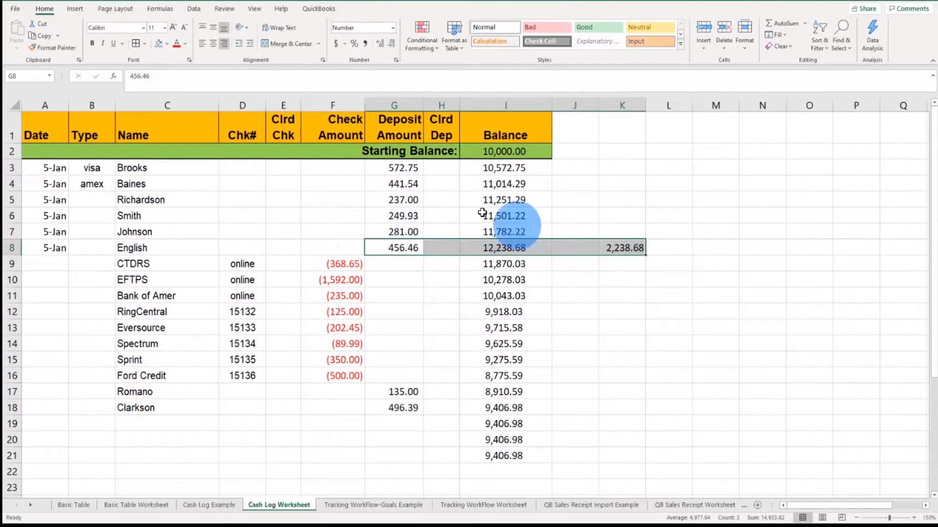
pyautogui.click(145, 45)
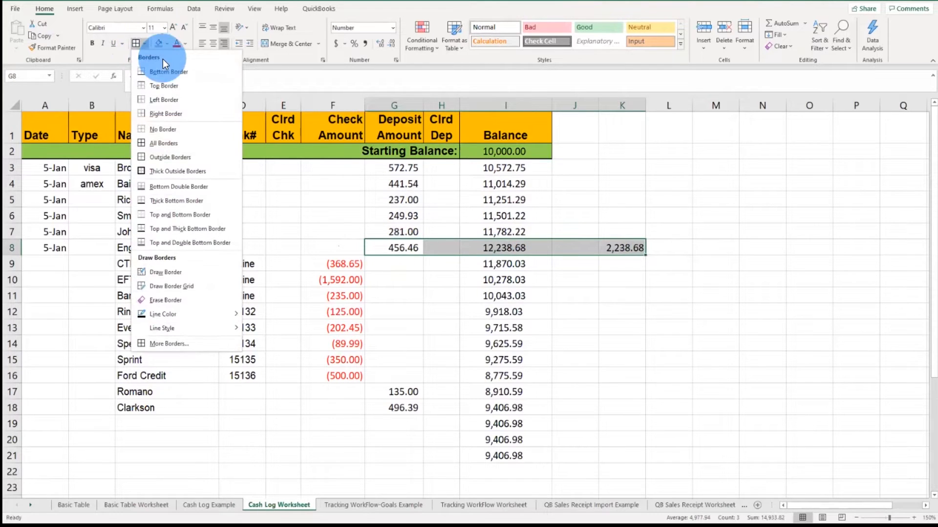
pyautogui.click(169, 72)
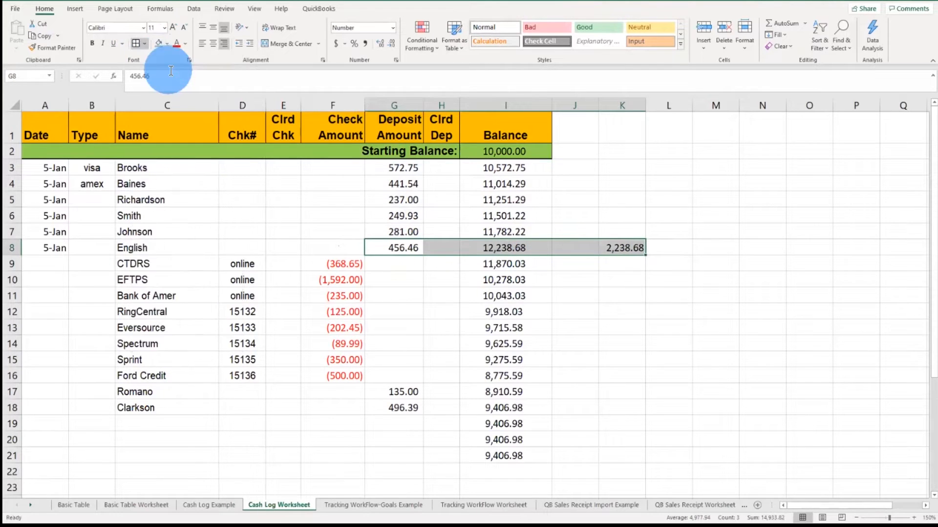
pyautogui.click(466, 315)
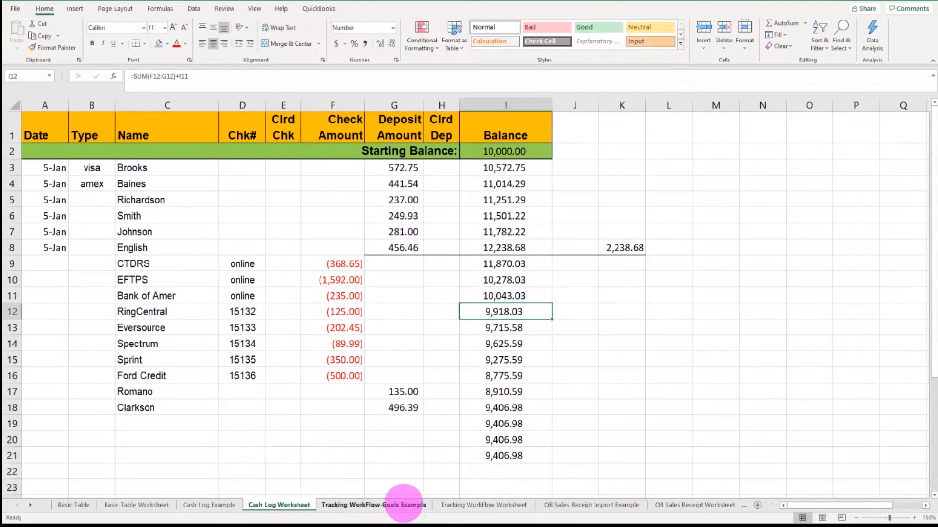
# Step: Compare the Tracking WorkFlow-Goals Example sheet with the Tracking WorkFlow Worksheet and its data ranges
pyautogui.click(404, 504)
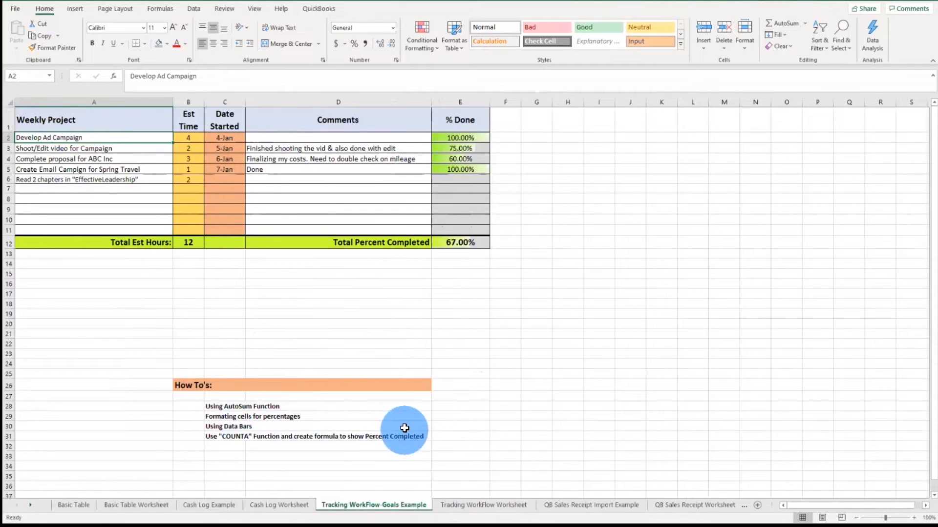
pyautogui.click(473, 505)
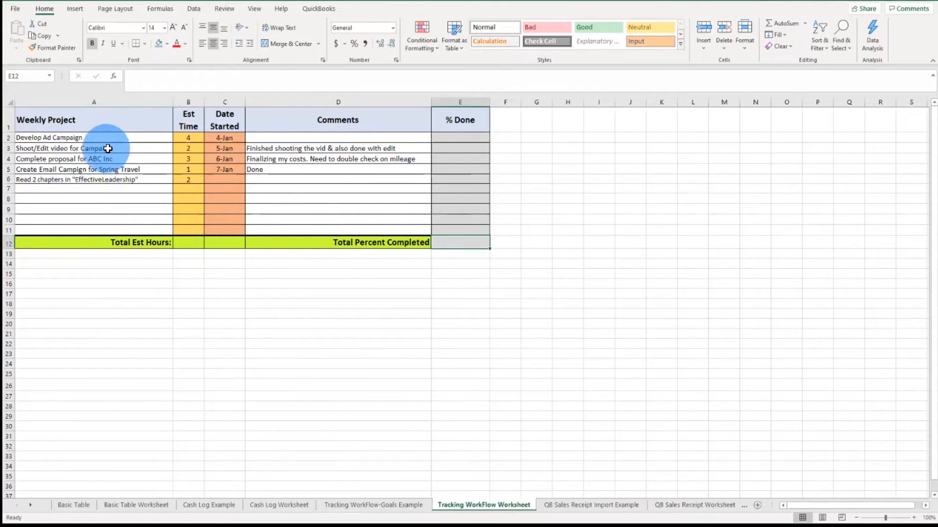
pyautogui.moveTo(100, 141); pyautogui.dragTo(109, 212)
pyautogui.moveTo(187, 140); pyautogui.dragTo(192, 209)
pyautogui.moveTo(223, 139); pyautogui.dragTo(232, 182)
pyautogui.moveTo(284, 149); pyautogui.dragTo(289, 190)
pyautogui.moveTo(462, 139); pyautogui.dragTo(467, 225)
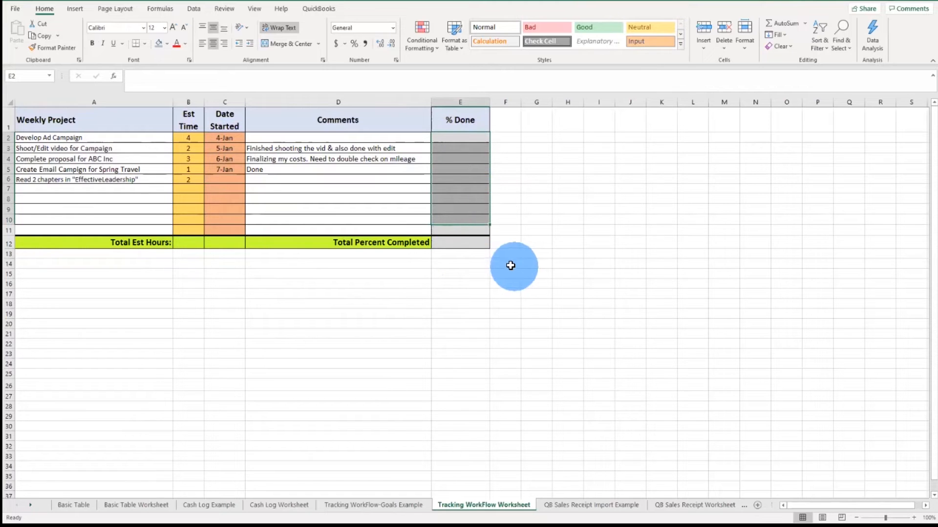
pyautogui.click(490, 284)
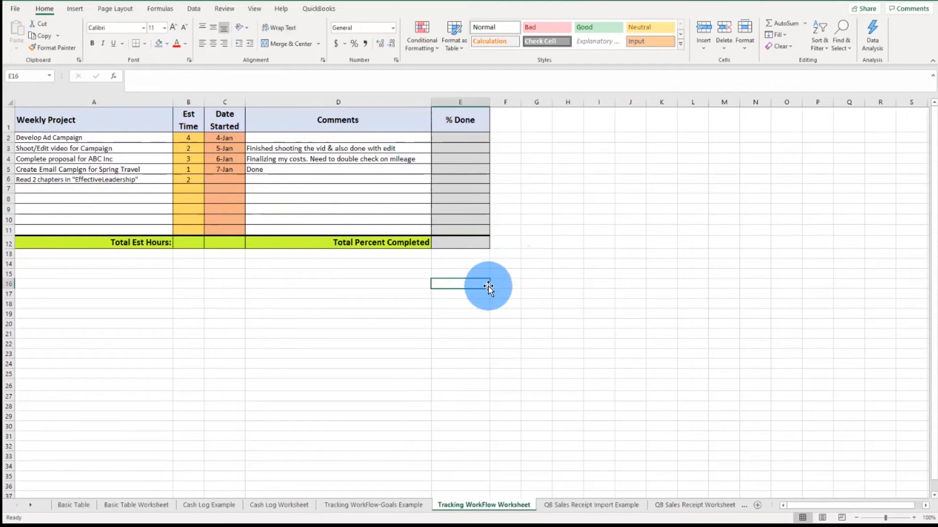
# Step: Total the Est Time hours B2:B11 with AutoSum in cell B12
pyautogui.click(194, 245)
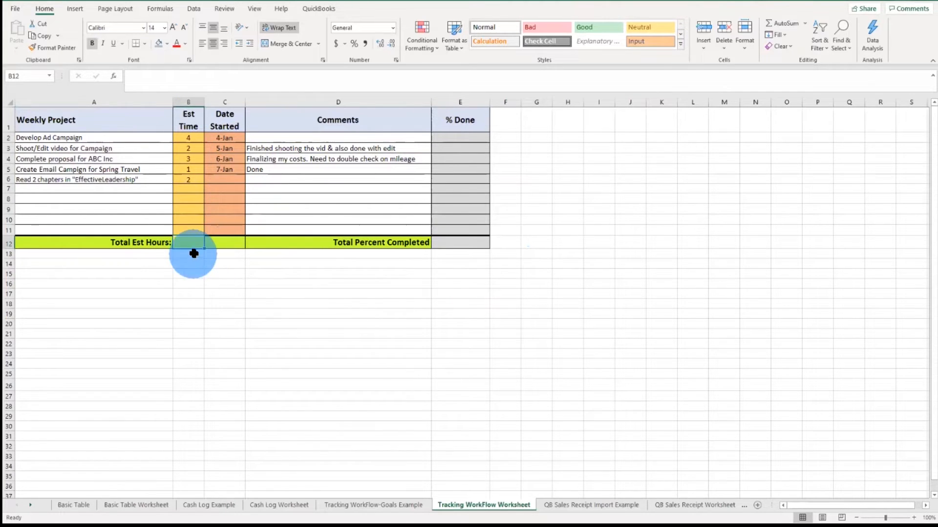
pyautogui.click(188, 141)
pyautogui.moveTo(188, 141); pyautogui.dragTo(195, 228)
pyautogui.click(197, 245)
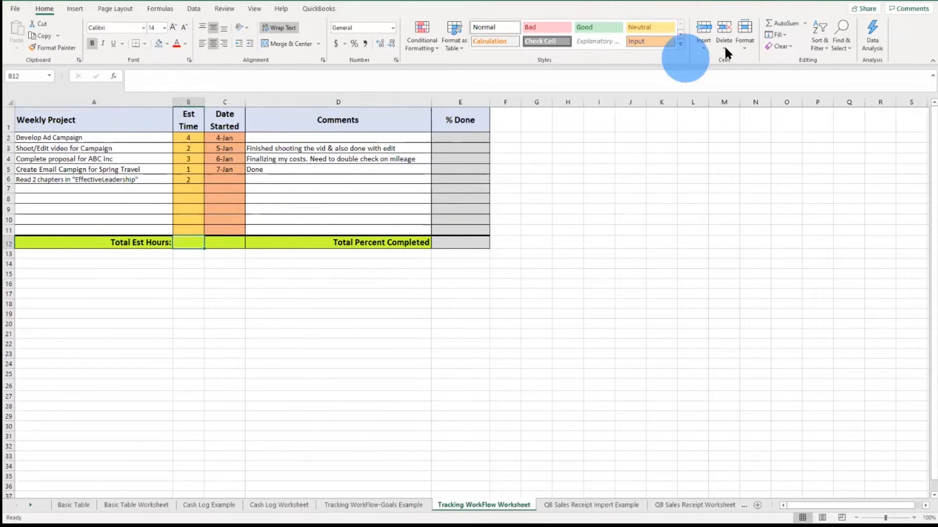
pyautogui.click(781, 23)
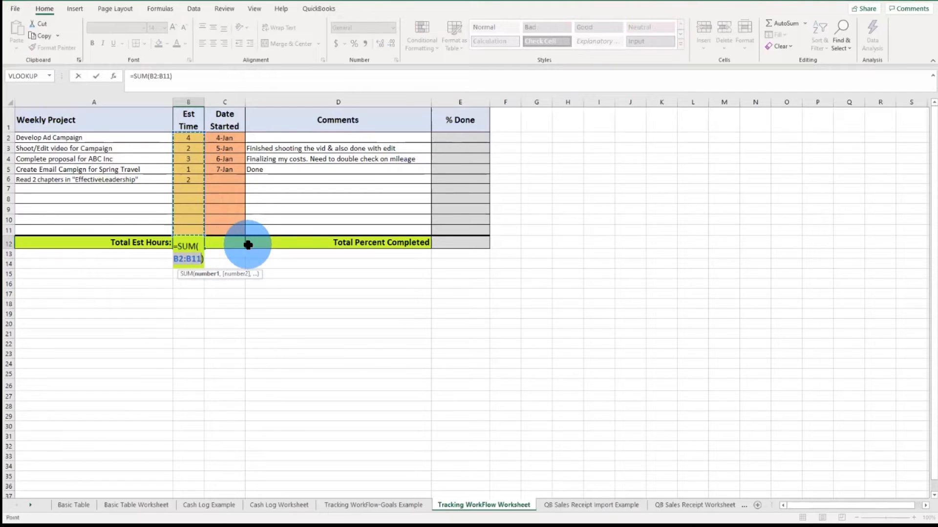
pyautogui.press('Return')
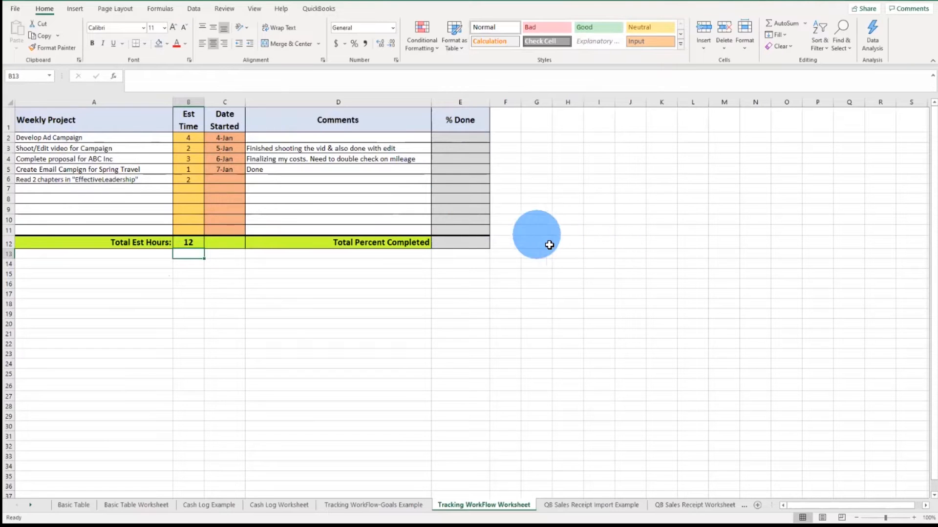
# Step: Format the % Done cells E2 through E12 as Percentage with 2 decimal places
pyautogui.click(470, 139)
pyautogui.moveTo(470, 139); pyautogui.dragTo(477, 205)
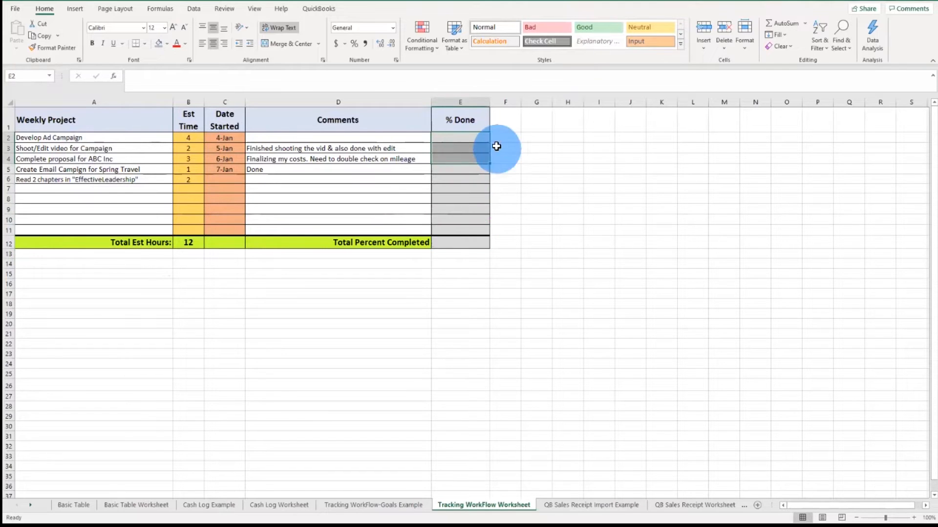
pyautogui.moveTo(482, 141); pyautogui.dragTo(479, 151)
pyautogui.moveTo(478, 197); pyautogui.dragTo(479, 238)
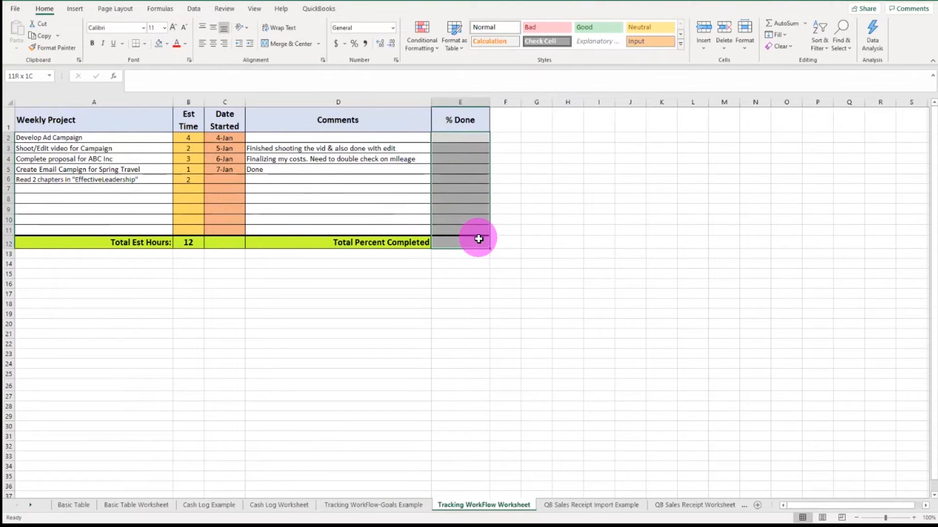
pyautogui.rightClick(461, 184)
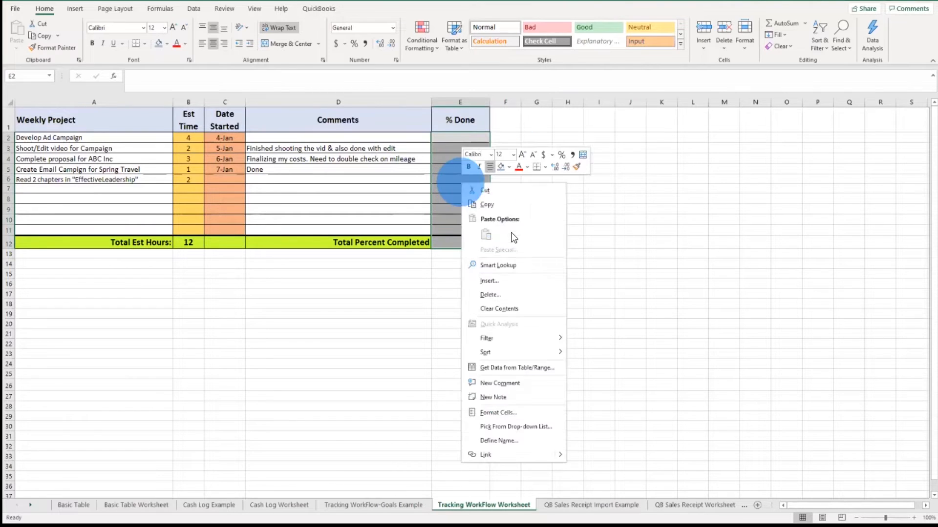
pyautogui.click(533, 413)
pyautogui.moveTo(525, 293); pyautogui.dragTo(314, 127)
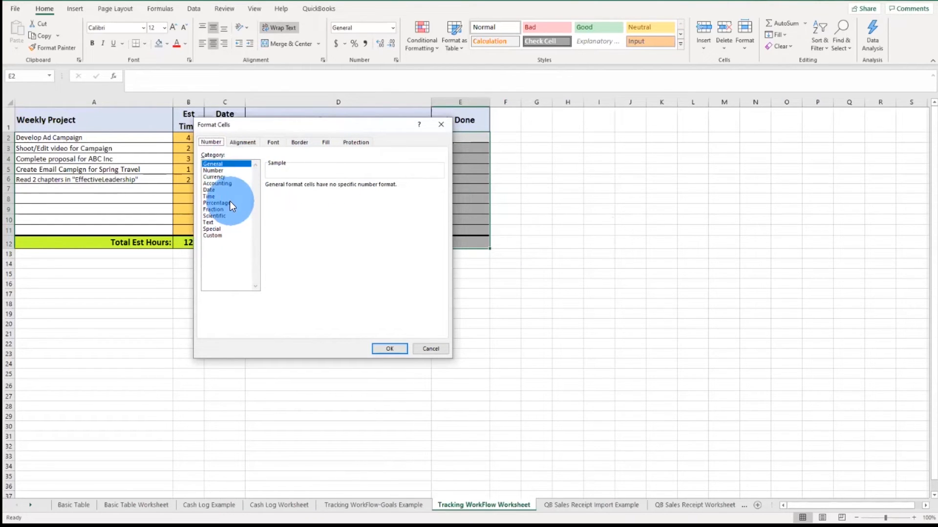
pyautogui.click(229, 203)
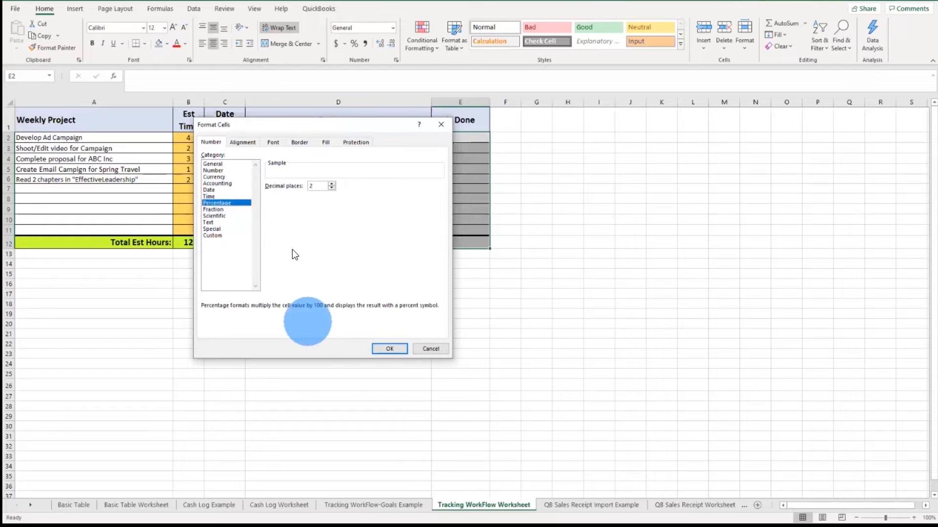
pyautogui.click(389, 349)
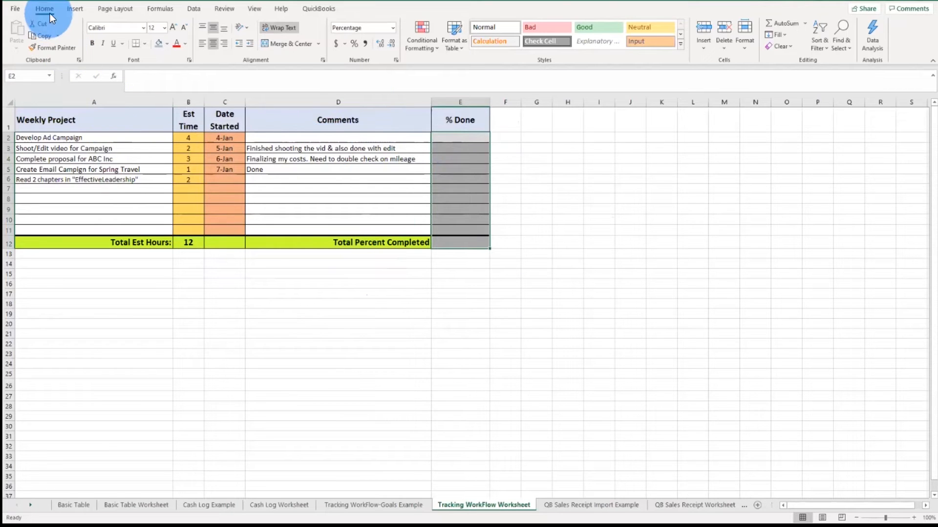
# Step: Enter 100% as the % Done value for the Shoot/Edit video task in cell E3
pyautogui.click(255, 9)
pyautogui.click(324, 36)
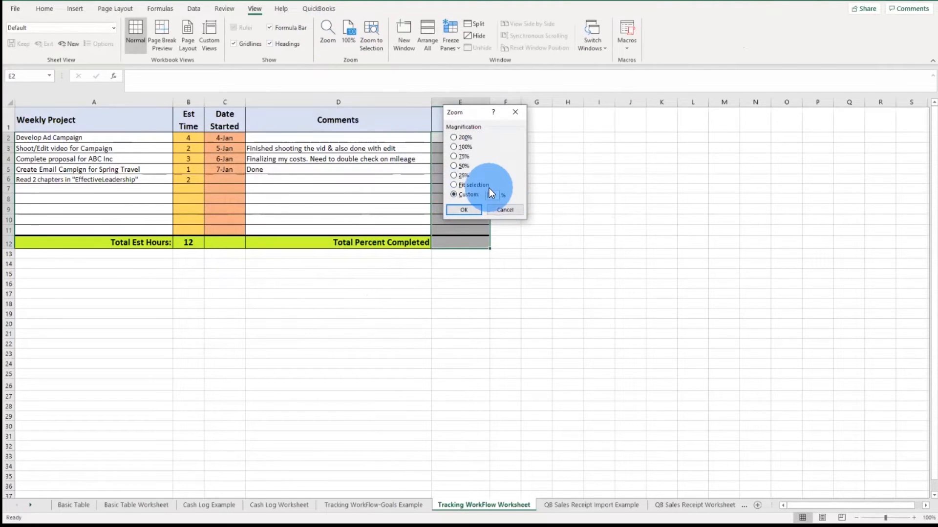
pyautogui.write('200')
pyautogui.press('Return')
pyautogui.scroll(-10, 441, 249)
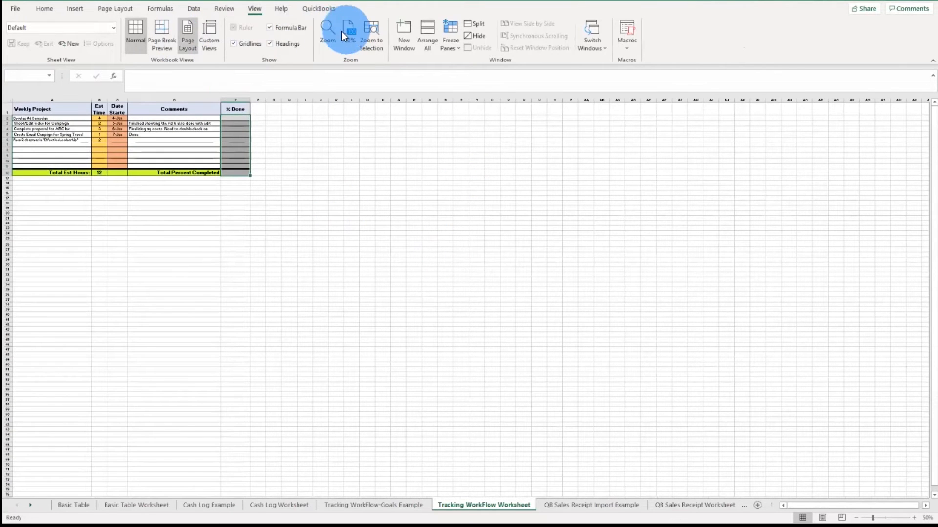
pyautogui.click(327, 32)
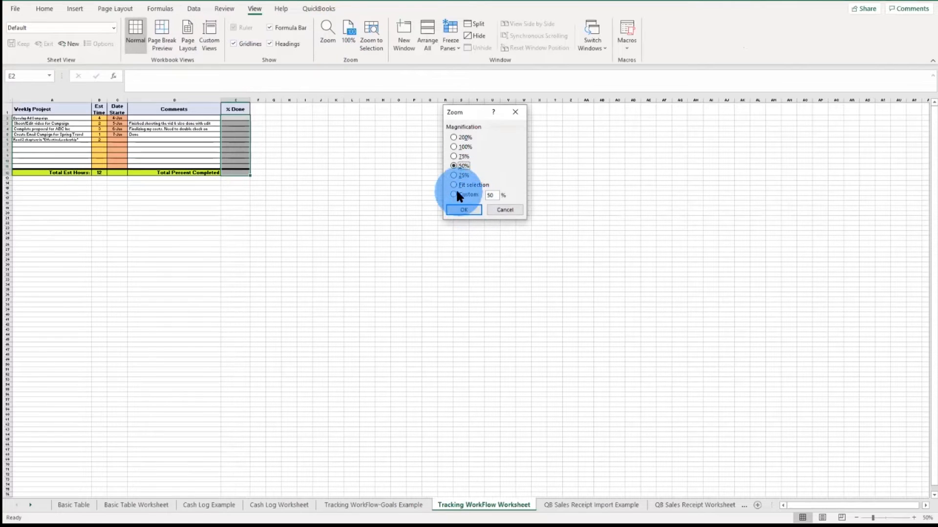
pyautogui.write('150')
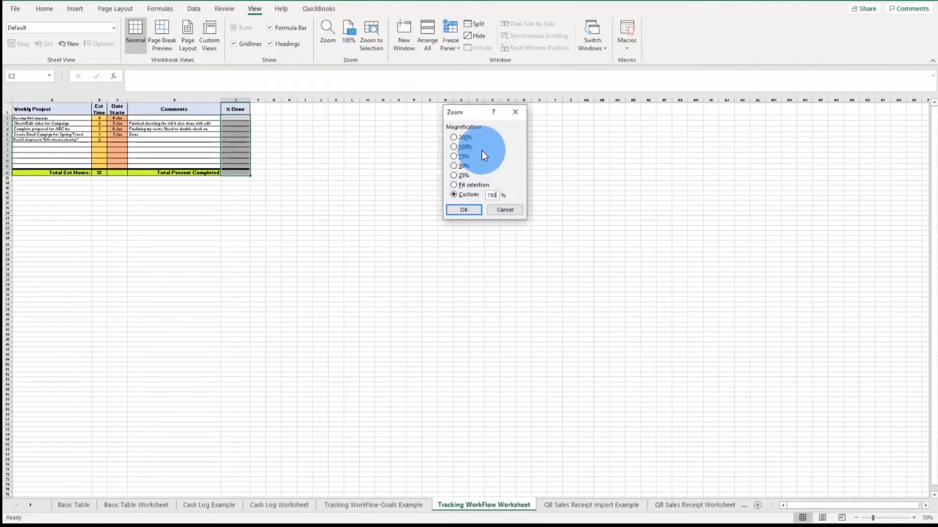
pyautogui.press('Return')
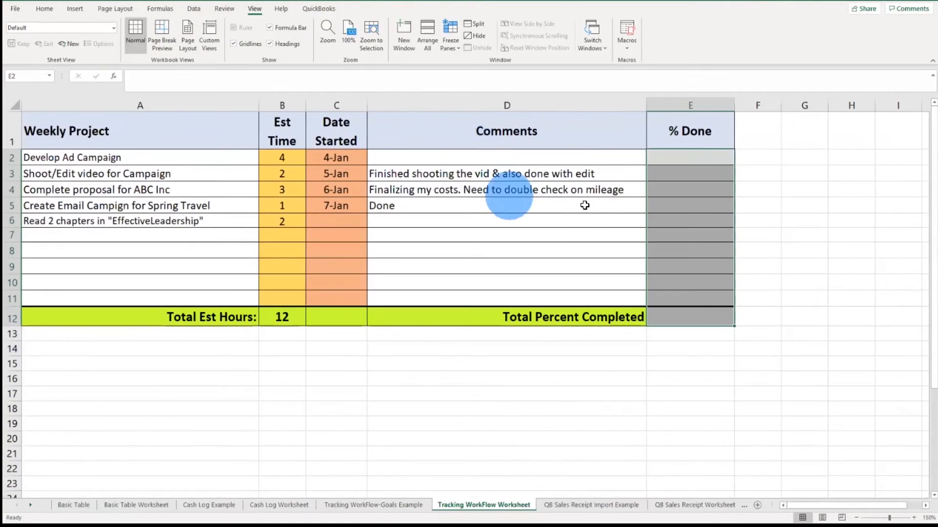
pyautogui.moveTo(698, 163); pyautogui.dragTo(700, 310)
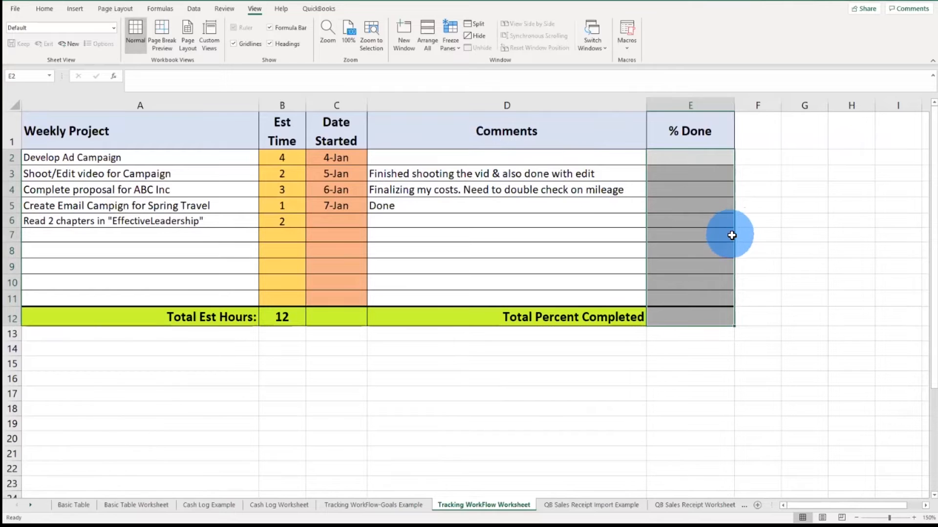
pyautogui.click(683, 178)
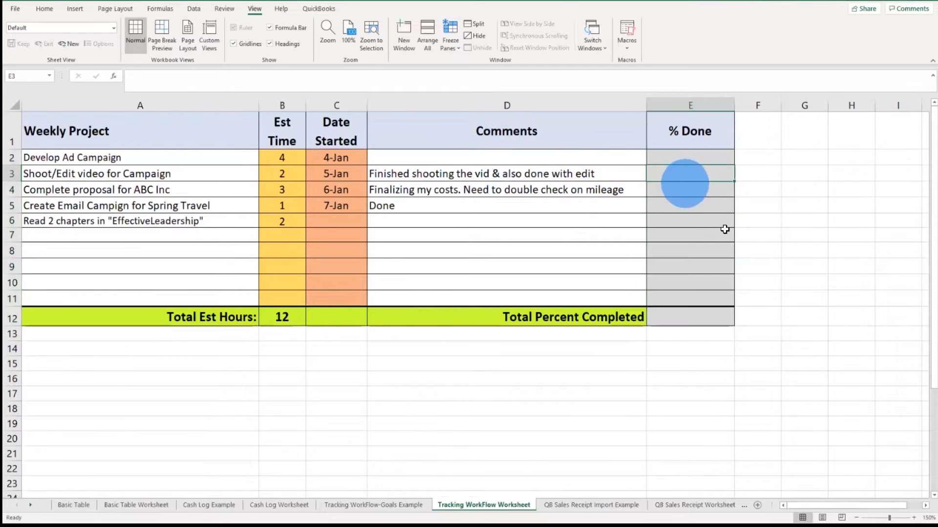
pyautogui.write('100')
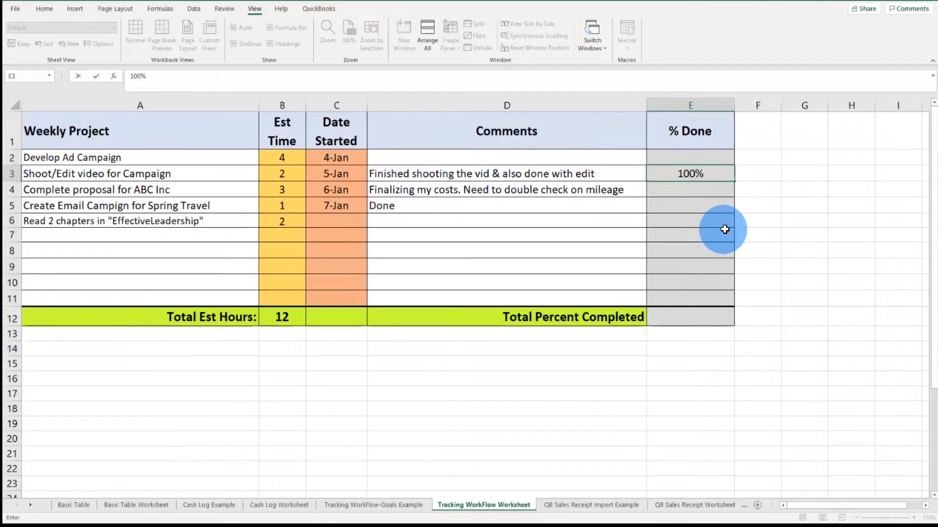
pyautogui.press('Return')
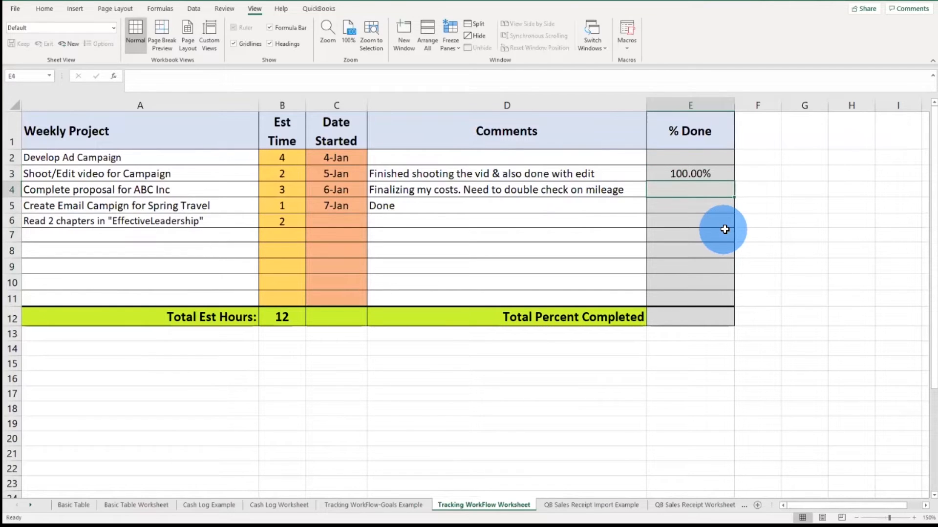
# Step: Enter 80%, 100% and 15% as the % Done values in cells E4, E5 and E6
pyautogui.write('80')
pyautogui.press('Return')
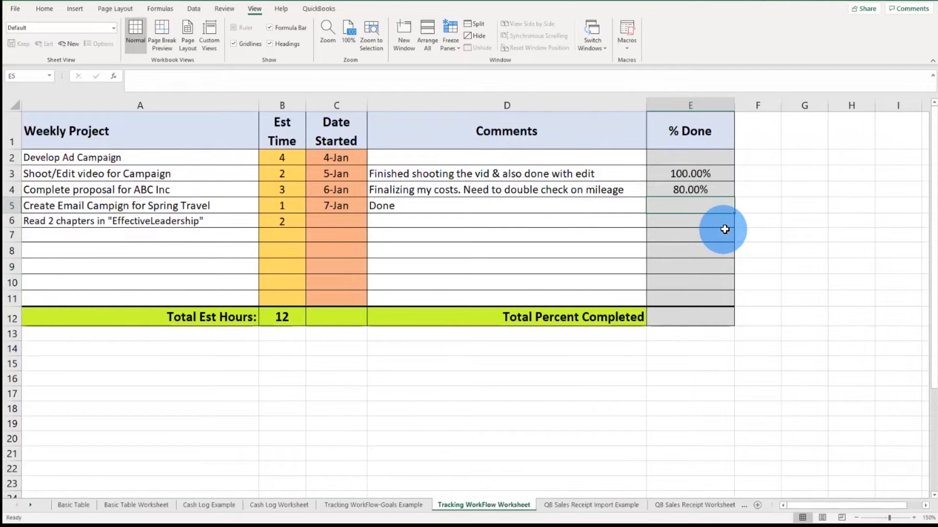
pyautogui.write('15')
pyautogui.press('Return')
pyautogui.press('Up')
pyautogui.write('100')
pyautogui.press('Return')
pyautogui.write('15')
pyautogui.press('Return')
pyautogui.press('Up')
pyautogui.press('Return')
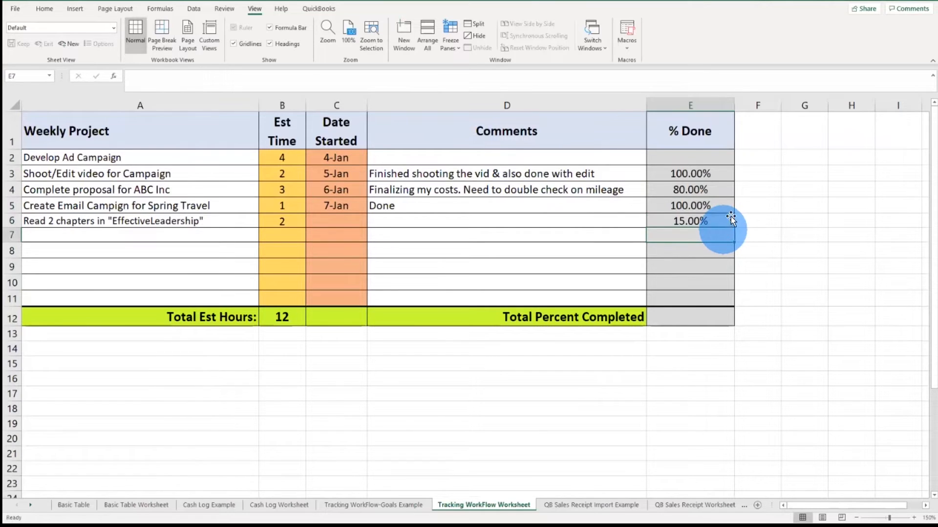
# Step: Add a green gradient-fill data bar conditional formatting rule to the % Done cells E2 through E12
pyautogui.moveTo(657, 175); pyautogui.dragTo(714, 261)
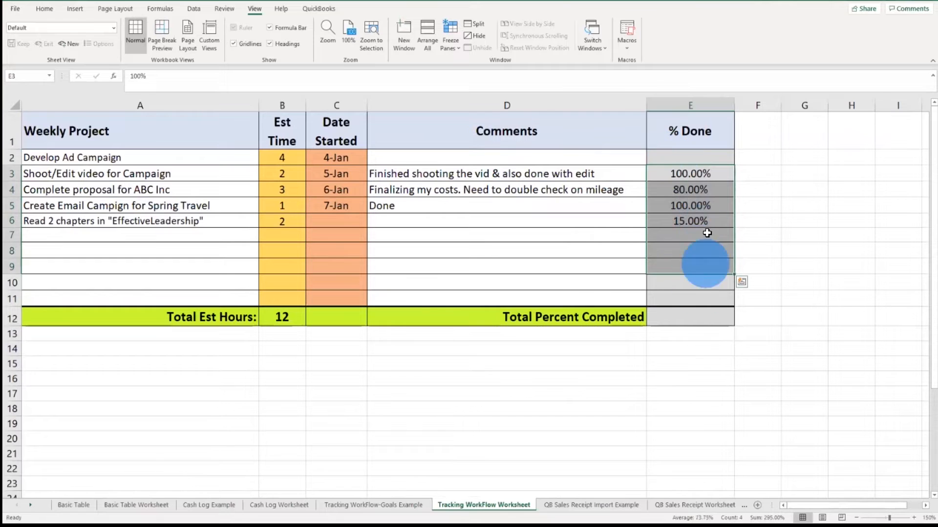
pyautogui.click(680, 158)
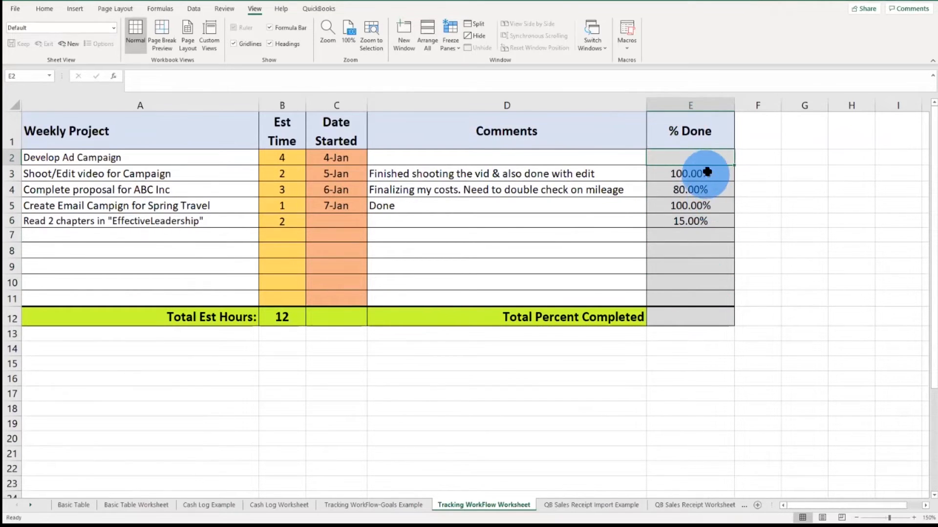
pyautogui.moveTo(703, 159); pyautogui.dragTo(713, 320)
pyautogui.moveTo(697, 155); pyautogui.dragTo(695, 311)
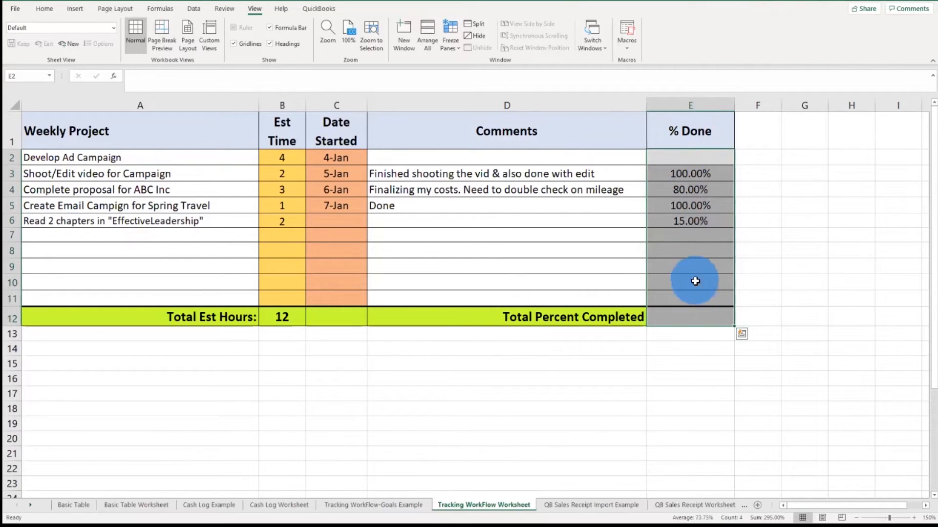
pyautogui.click(44, 9)
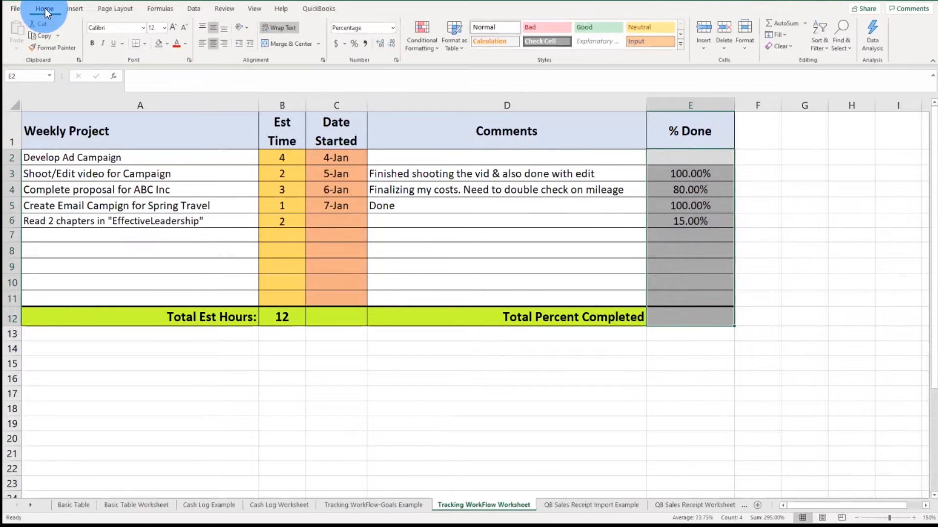
pyautogui.click(427, 42)
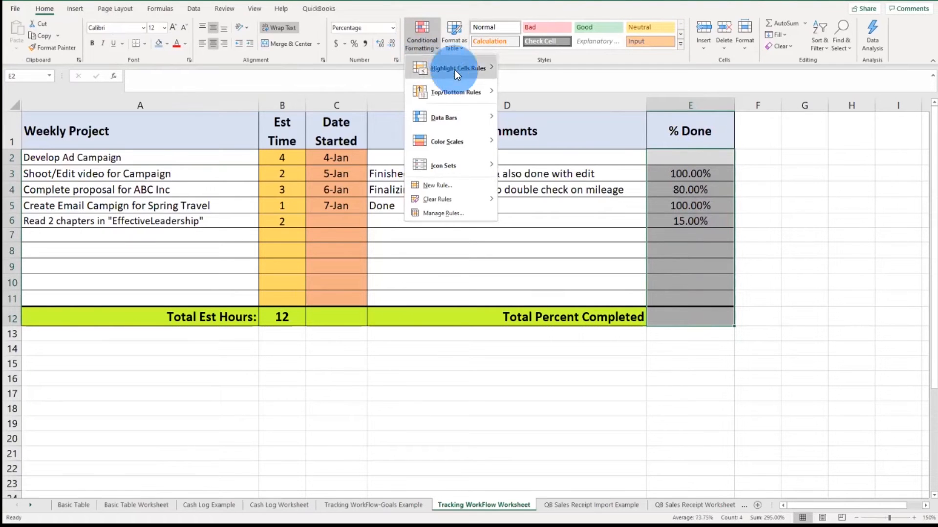
pyautogui.moveTo(462, 119)
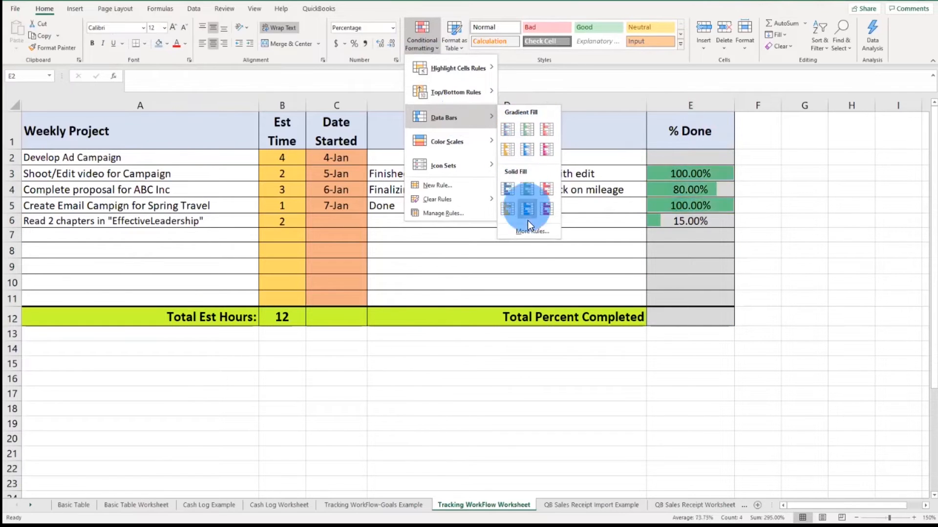
pyautogui.click(533, 233)
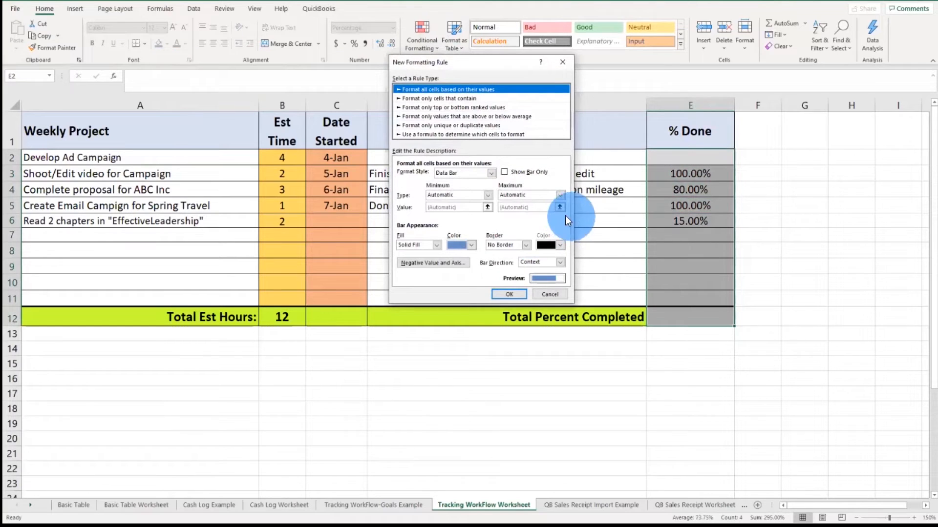
pyautogui.click(438, 245)
pyautogui.click(413, 259)
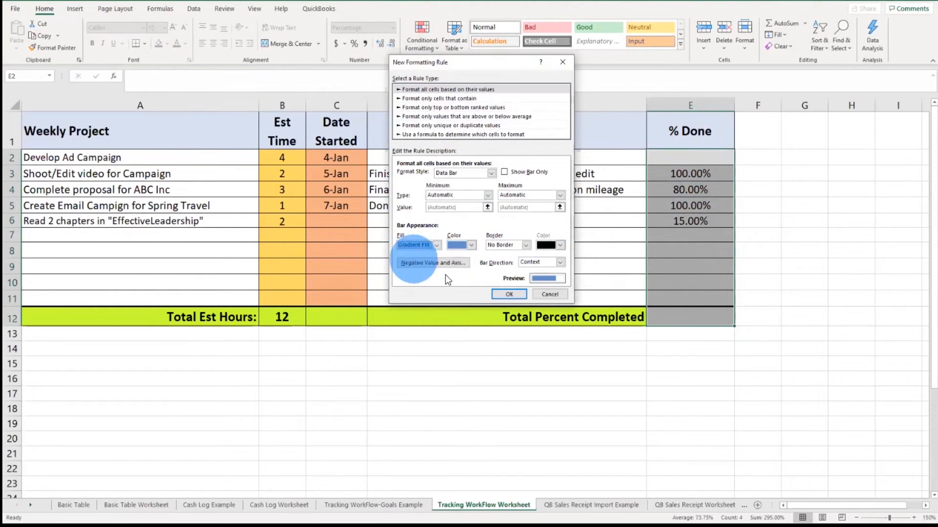
pyautogui.click(471, 245)
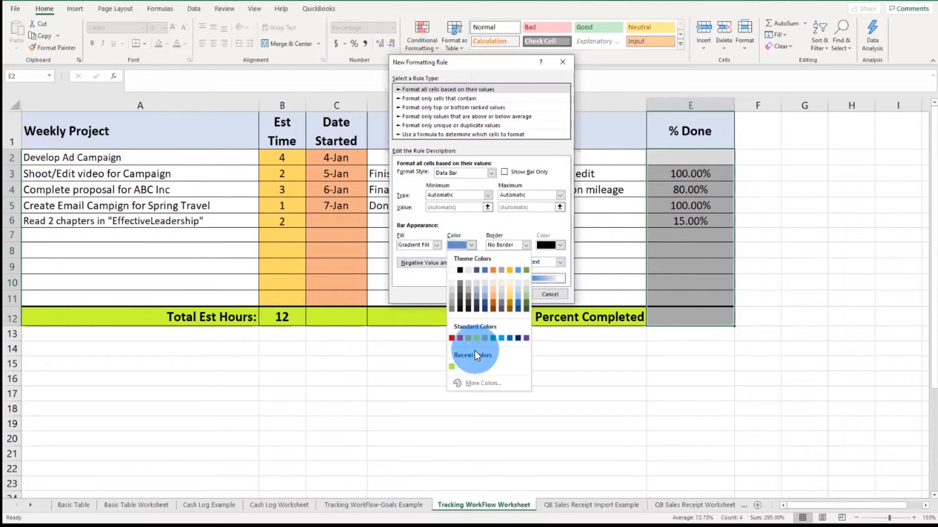
pyautogui.click(450, 366)
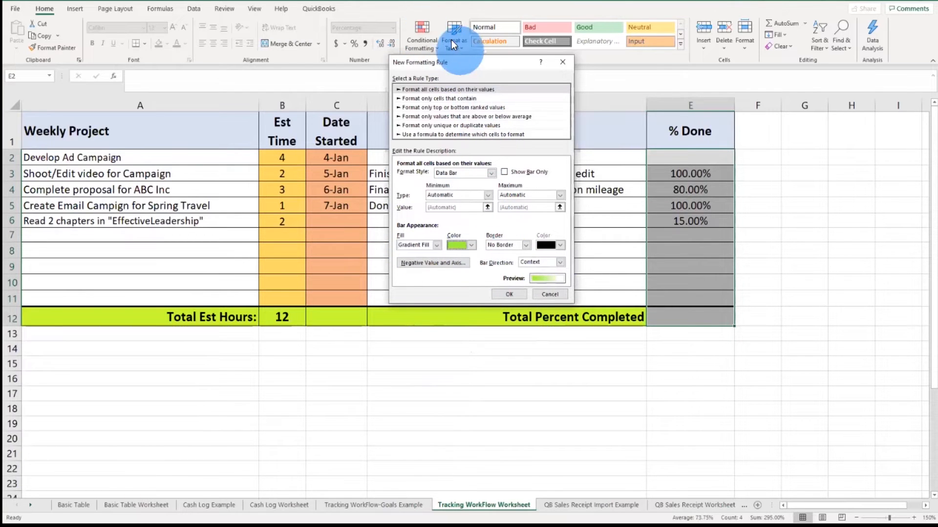
pyautogui.click(518, 299)
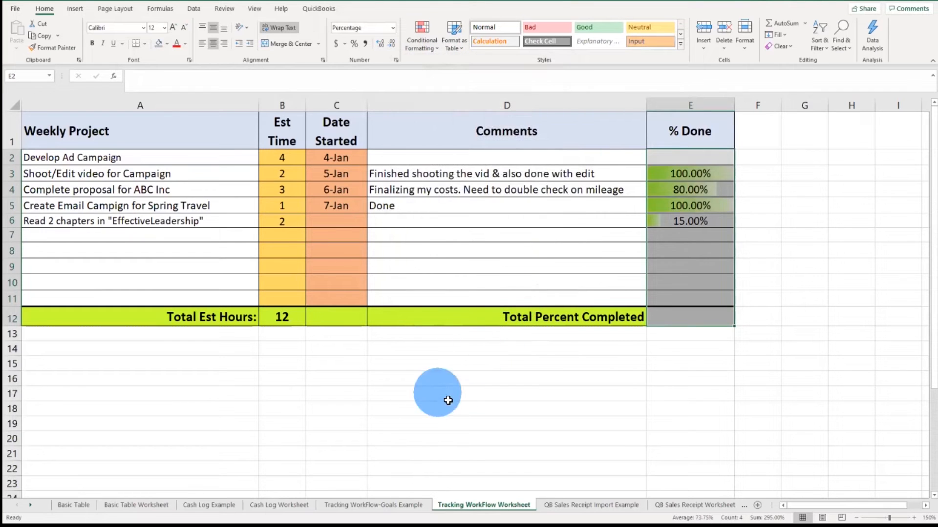
pyautogui.click(548, 376)
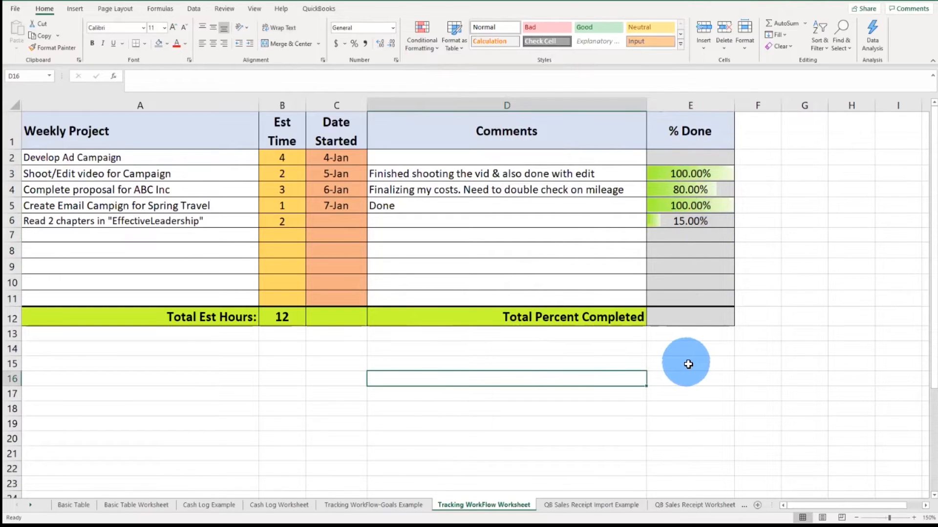
# Step: Select the project names and the % Done cells to inspect the table ranges
pyautogui.click(686, 317)
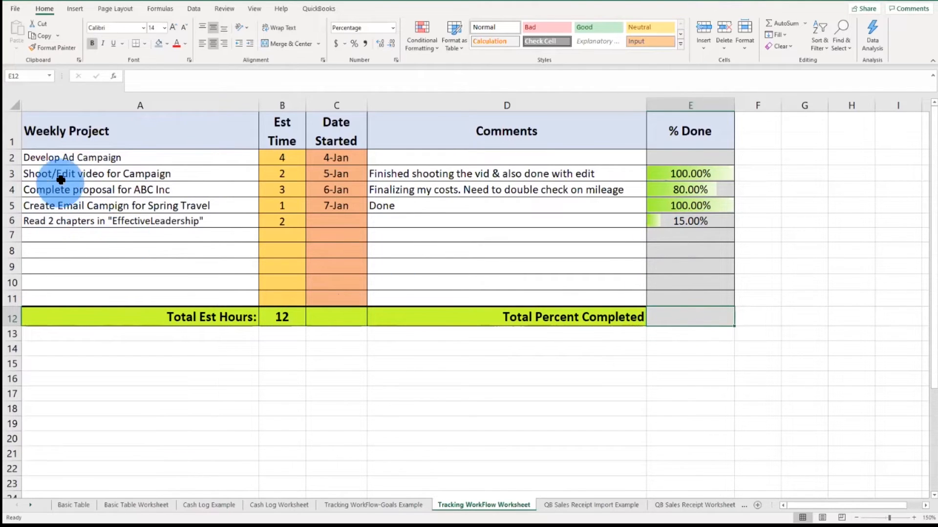
pyautogui.click(62, 161)
pyautogui.moveTo(62, 161); pyautogui.dragTo(73, 295)
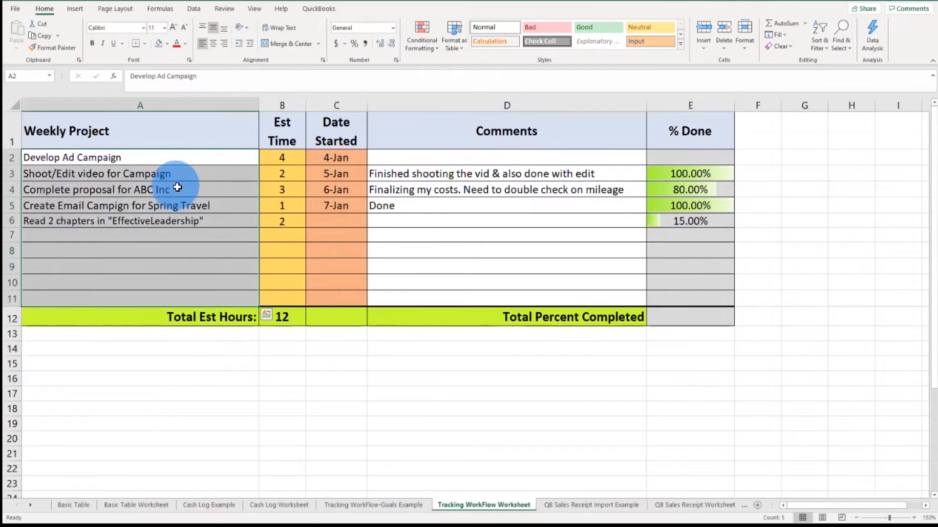
pyautogui.moveTo(695, 158); pyautogui.dragTo(708, 299)
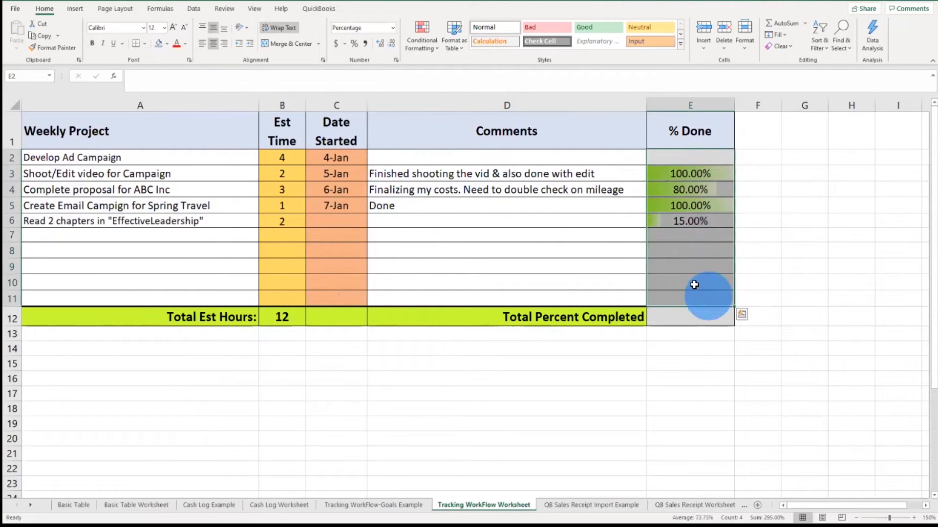
pyautogui.click(681, 322)
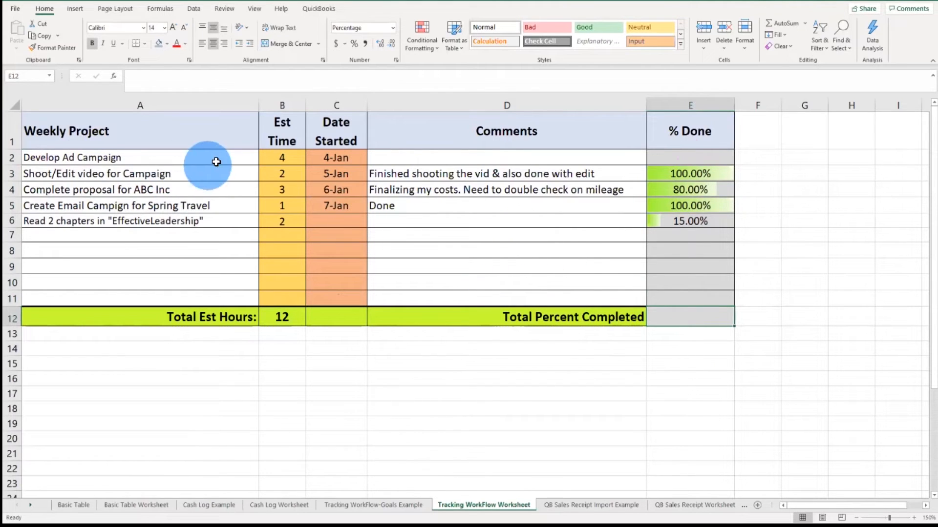
pyautogui.moveTo(688, 163); pyautogui.dragTo(696, 304)
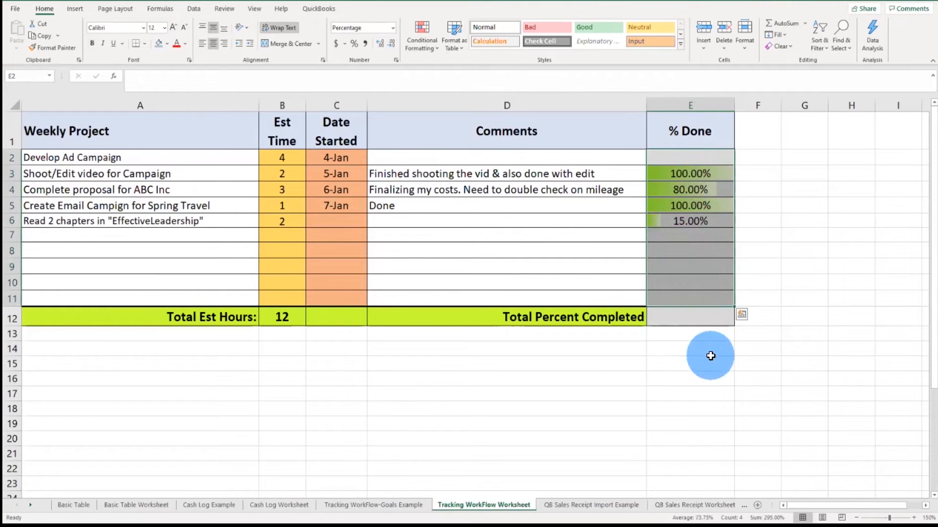
# Step: Start a formula in the Total Percent Completed cell E12 that sums the % Done cells E2:E11
pyautogui.click(701, 319)
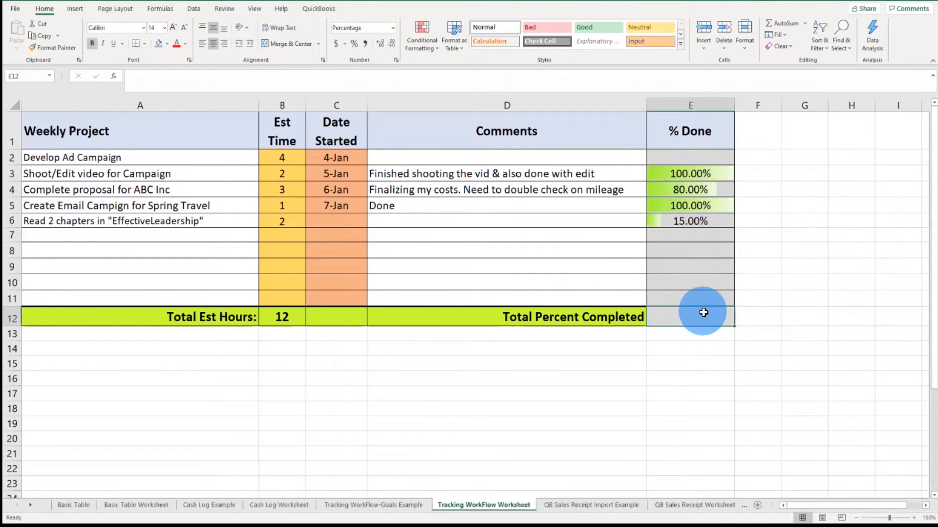
pyautogui.write('=')
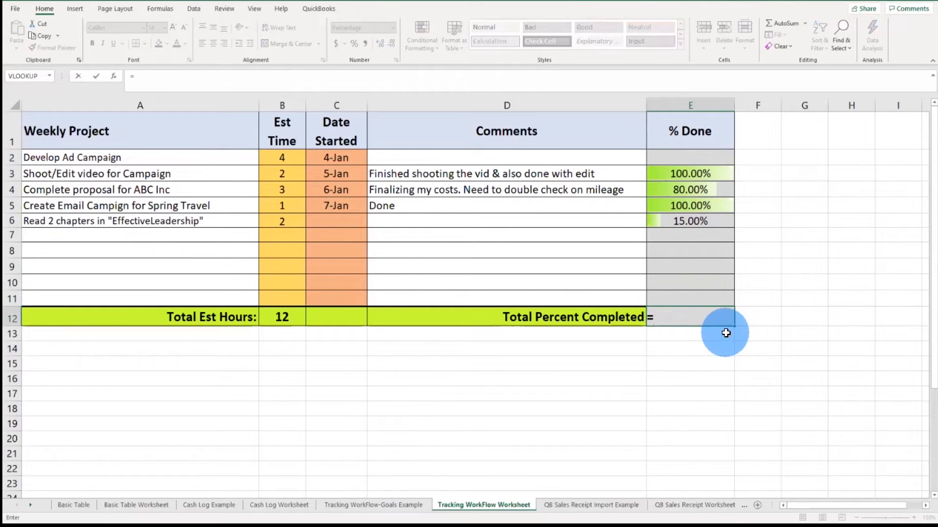
pyautogui.write('SU')
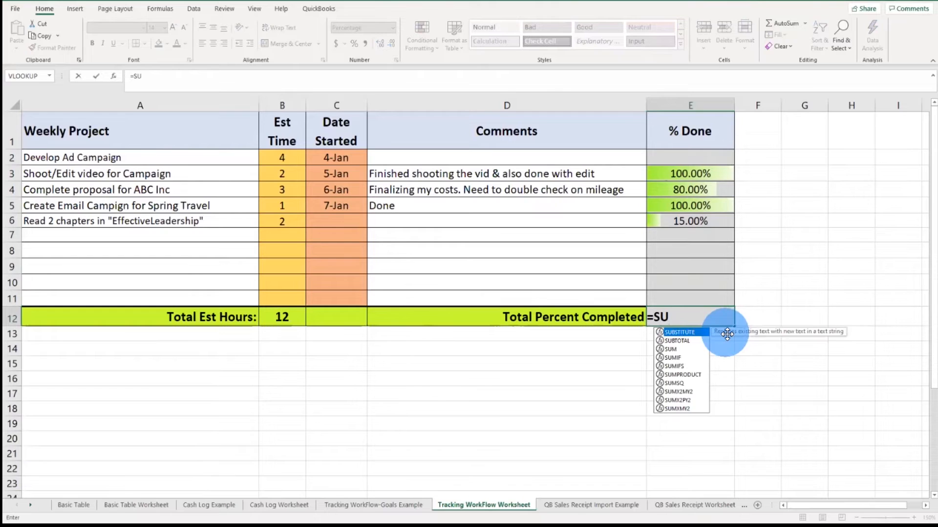
pyautogui.write('M')
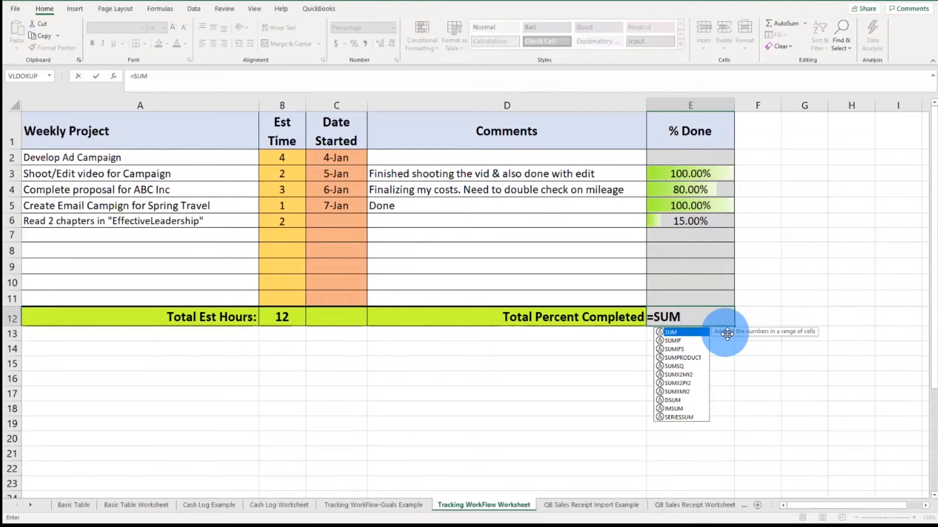
pyautogui.write('(')
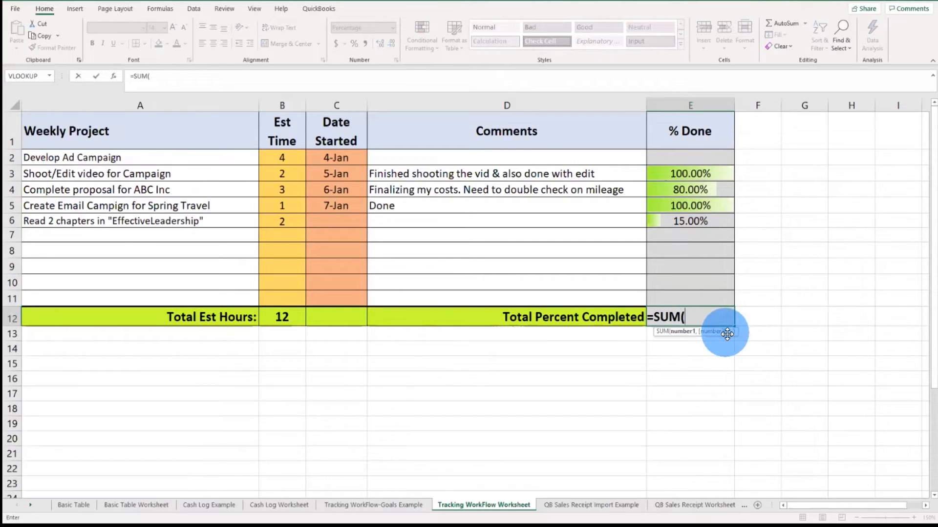
pyautogui.write('E')
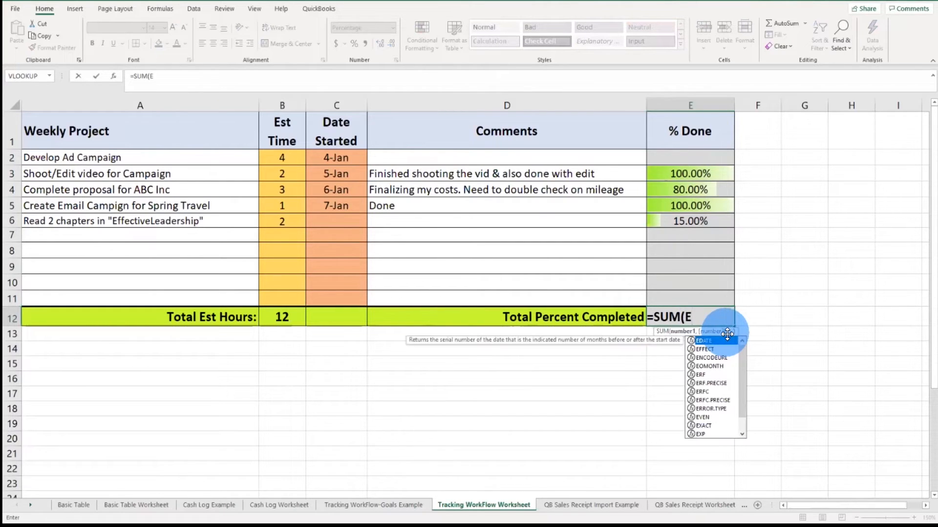
pyautogui.write('2:E')
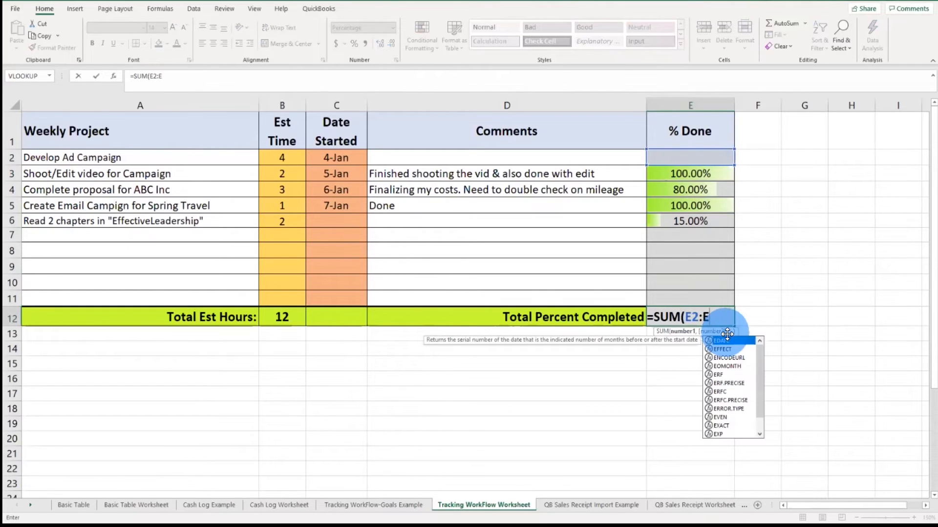
pyautogui.write('11')
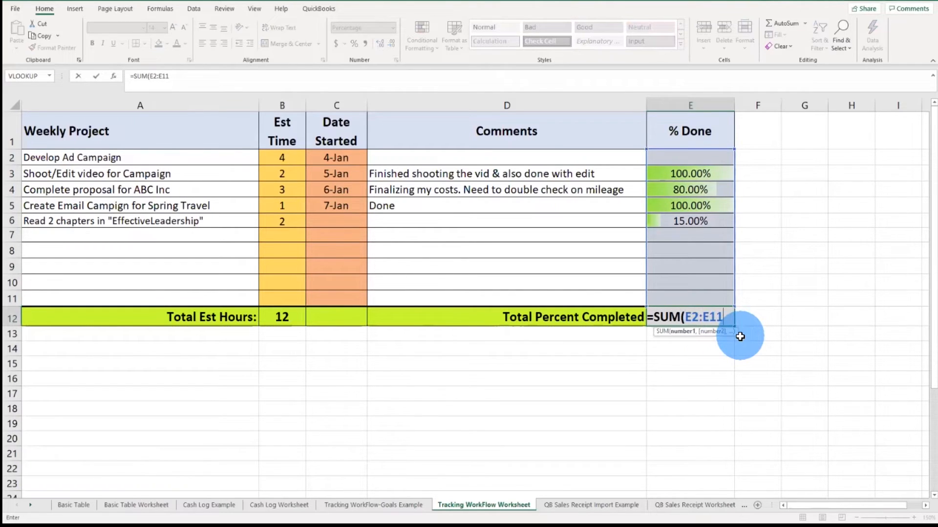
pyautogui.write(')')
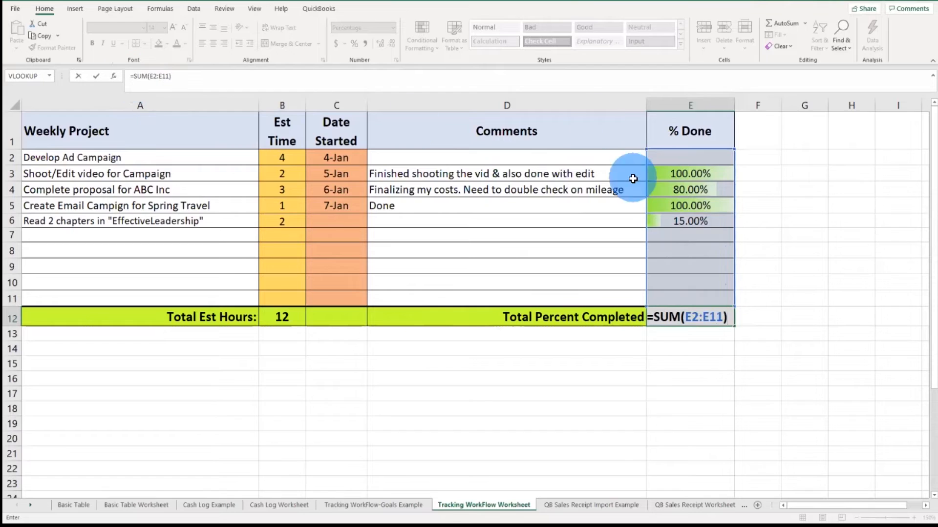
# Step: Extend the E12 formula to =(SUM(E2:E11)/COUNTA(A2:A11)), fixing the mistyped range and accepting Excel's suggested correction
pyautogui.click(655, 317)
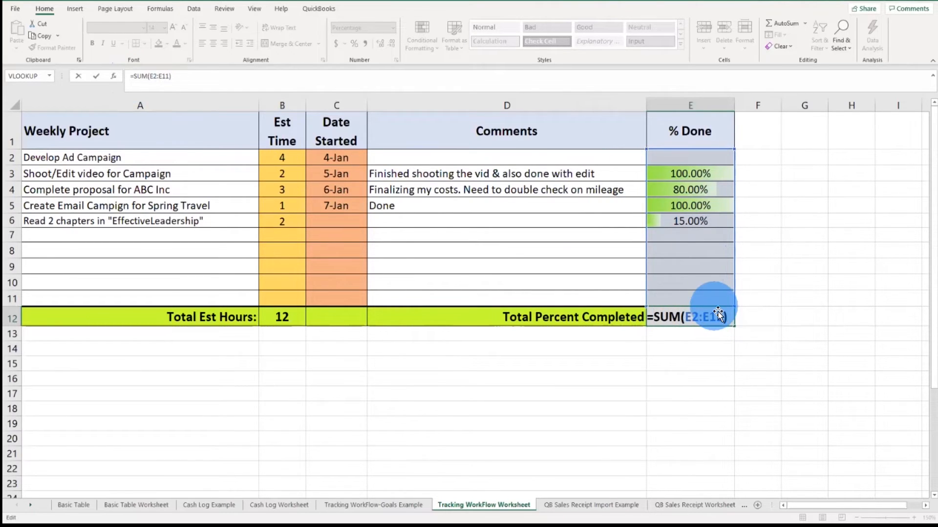
pyautogui.write('(')
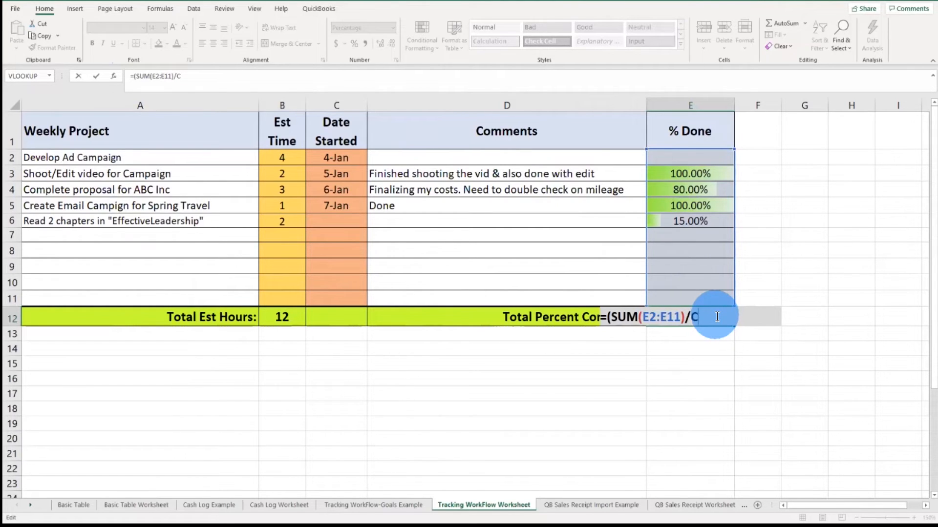
pyautogui.write('OUNTA')
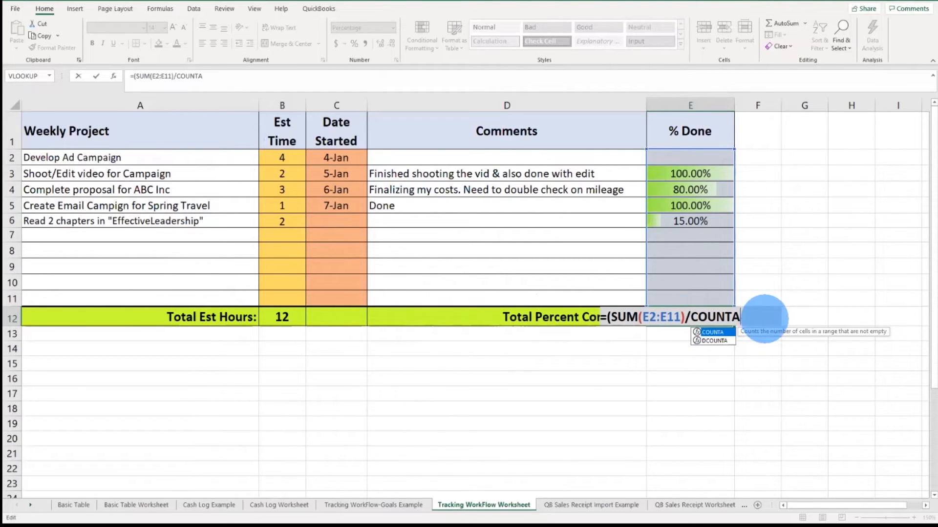
pyautogui.write('(')
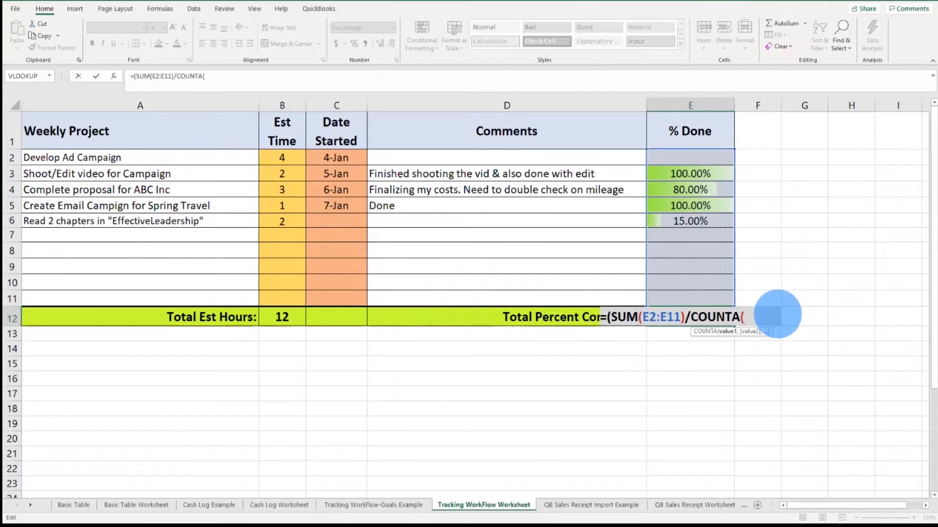
pyautogui.write('A@:A!!')
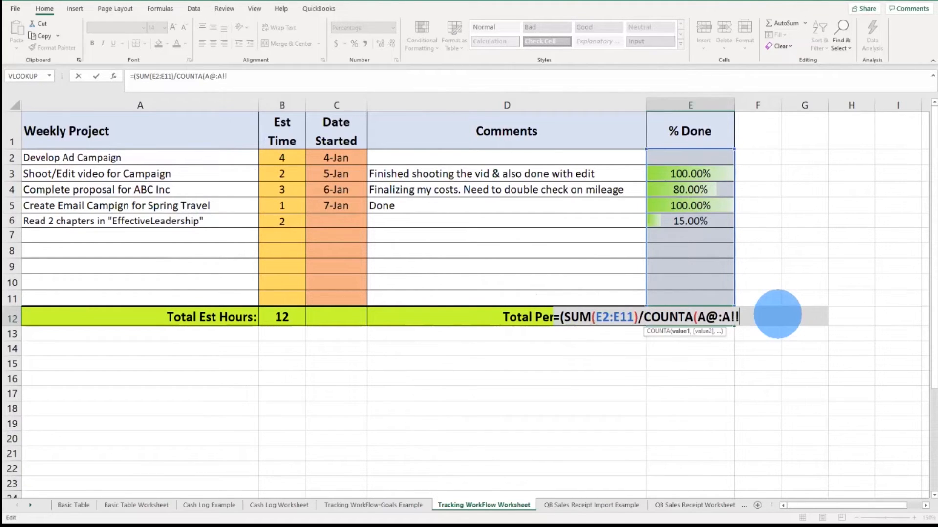
pyautogui.press('BackSpace')
pyautogui.press('BackSpace')
pyautogui.press('BackSpace')
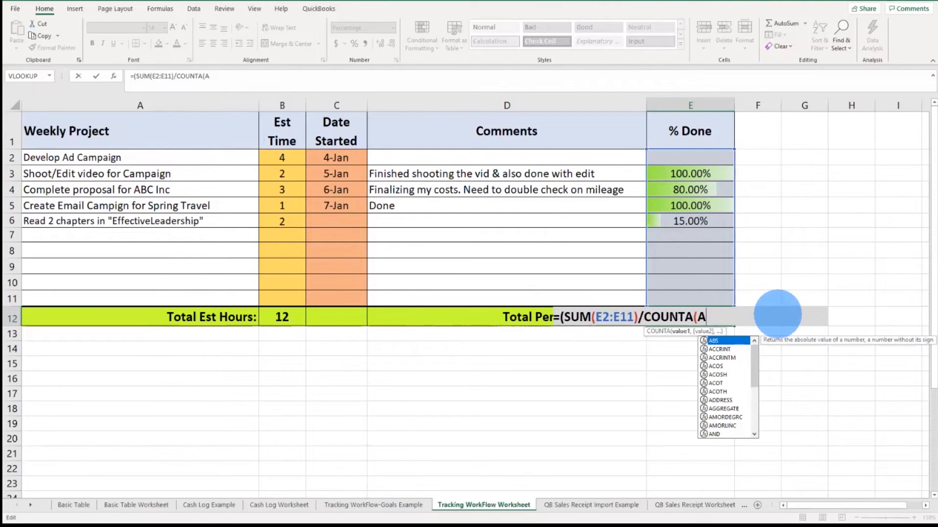
pyautogui.write('2')
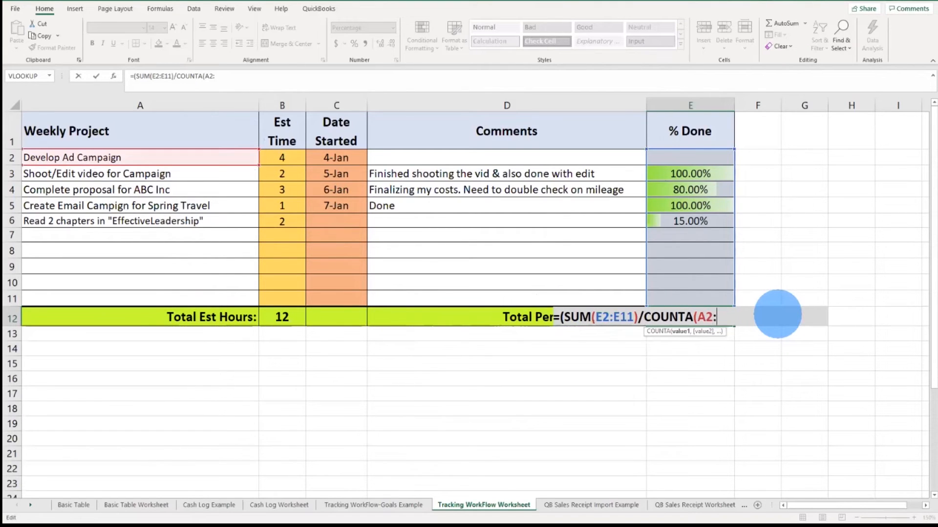
pyautogui.write(':A11')
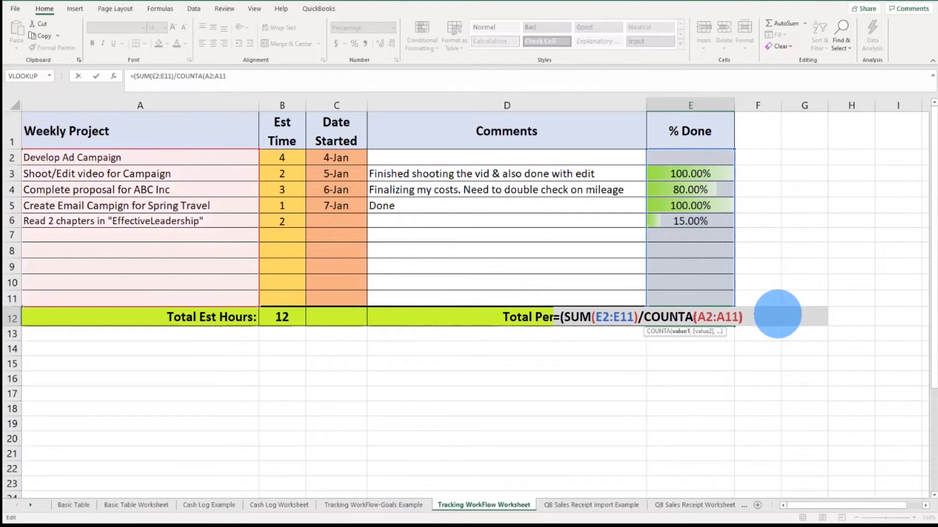
pyautogui.write(')')
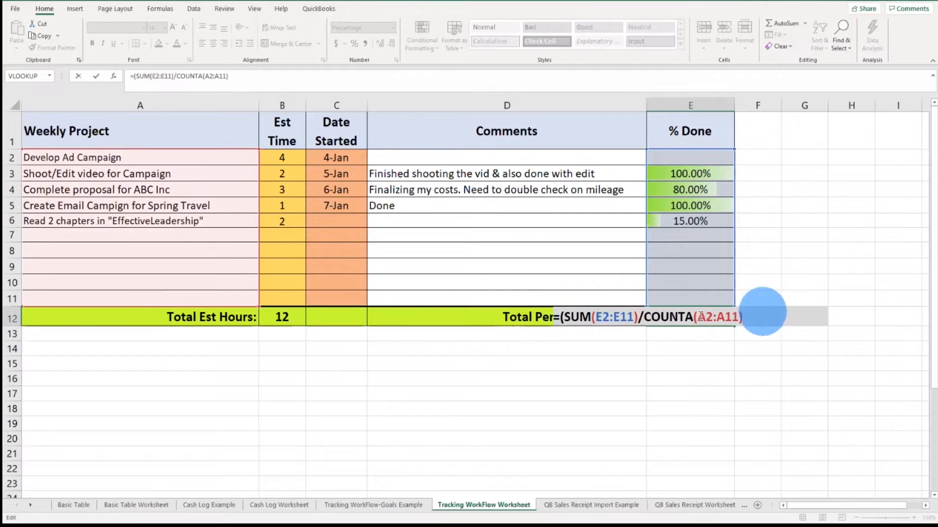
pyautogui.click(638, 317)
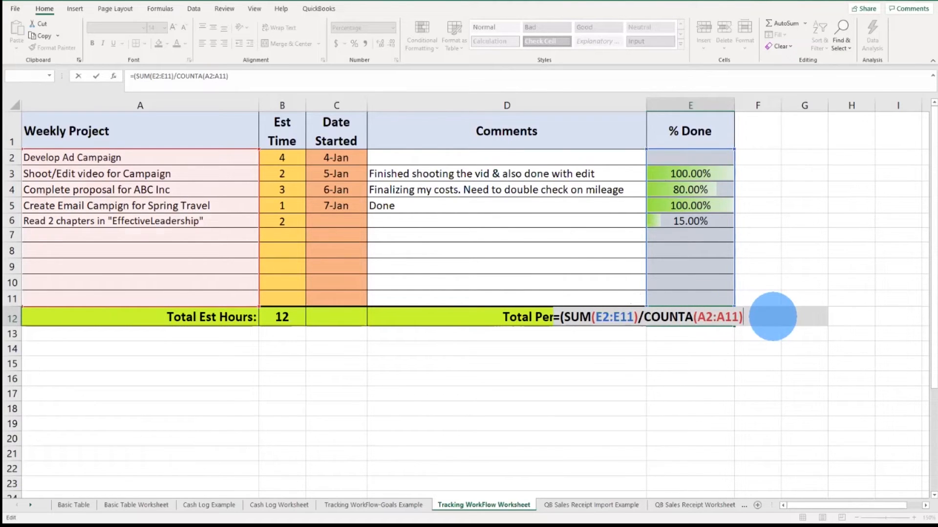
pyautogui.press('Return')
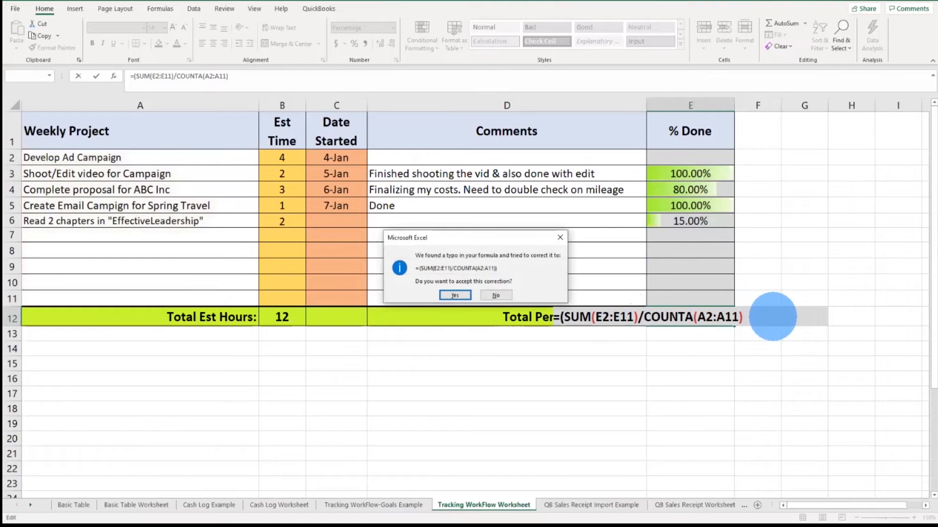
pyautogui.click(463, 297)
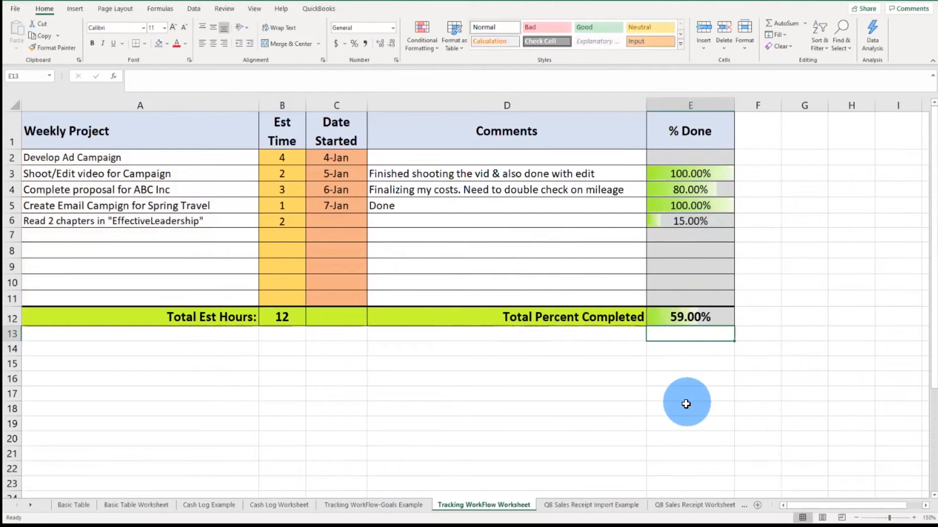
# Step: Enter 100% as the % Done value for the Develop Ad Campaign task in cell E2
pyautogui.click(706, 318)
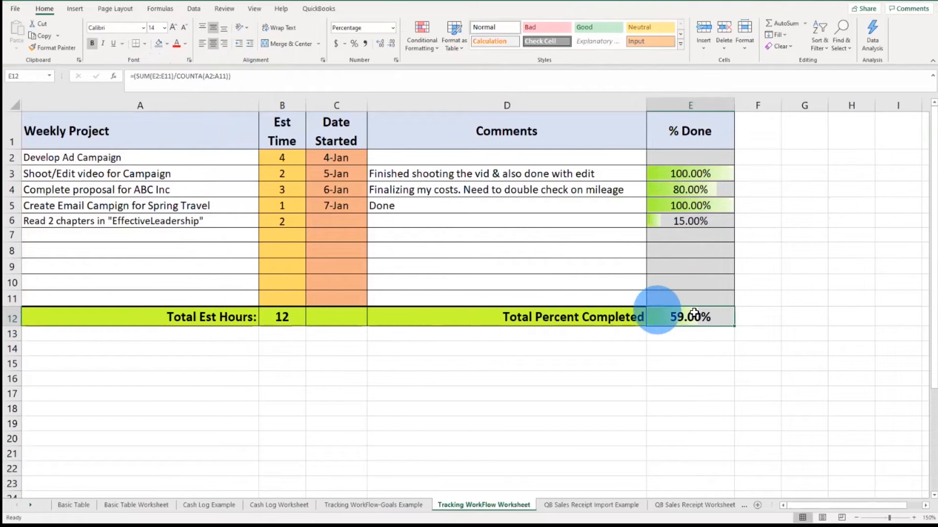
pyautogui.click(692, 226)
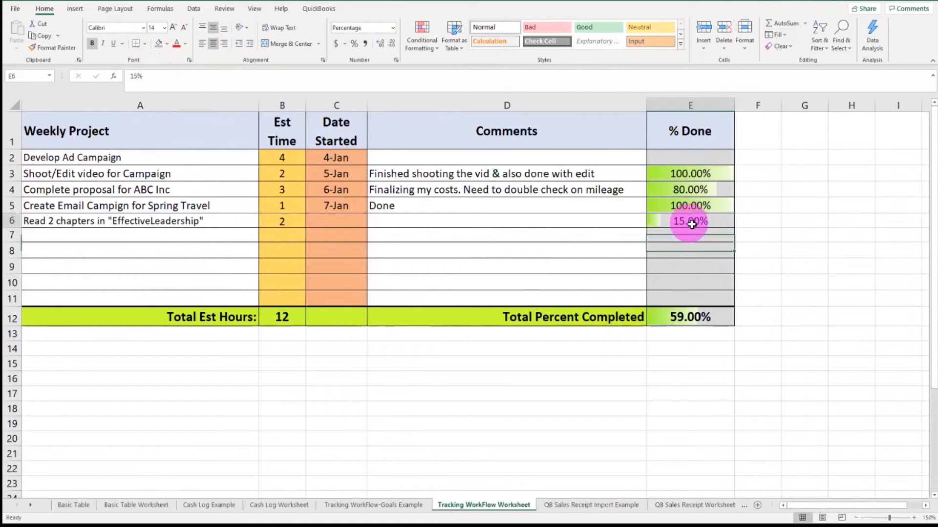
pyautogui.click(694, 157)
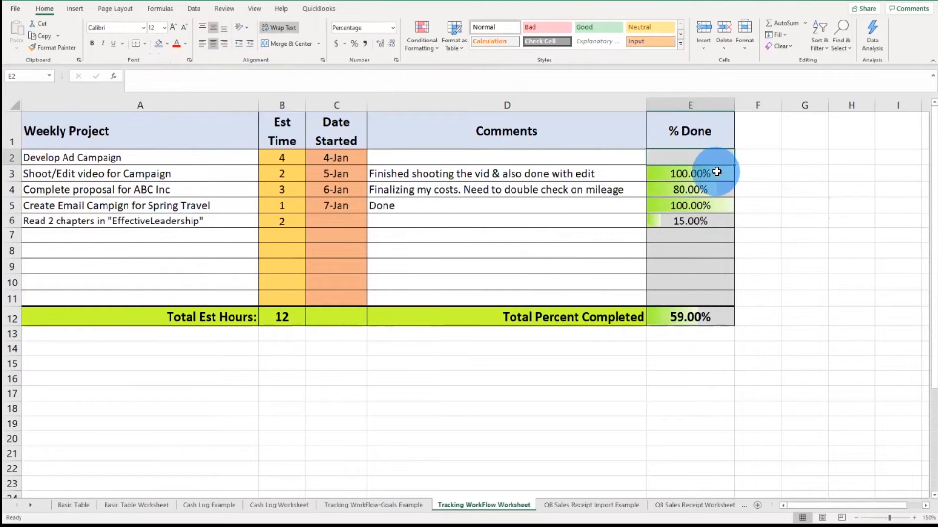
pyautogui.write('100')
pyautogui.press('Return')
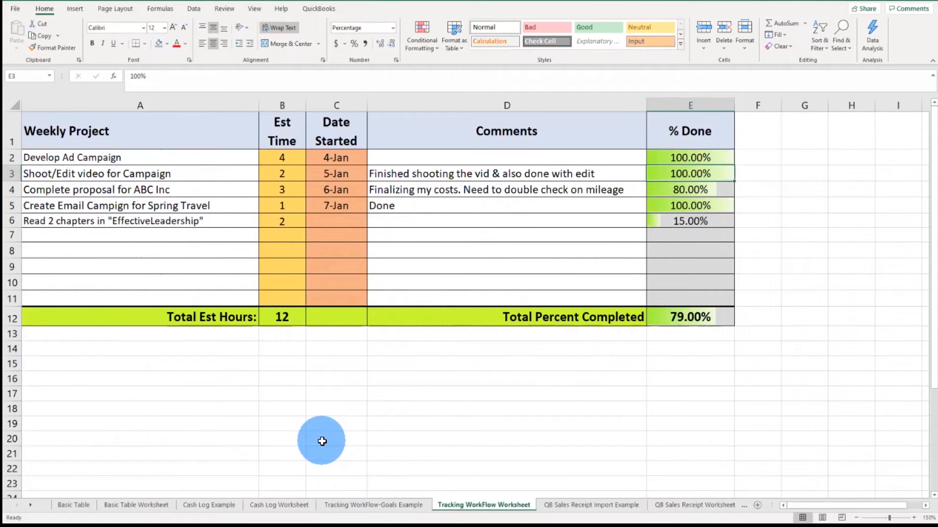
# Step: Switch through the sheet tabs to the QB Sales Receipt Worksheet sheet
pyautogui.click(566, 505)
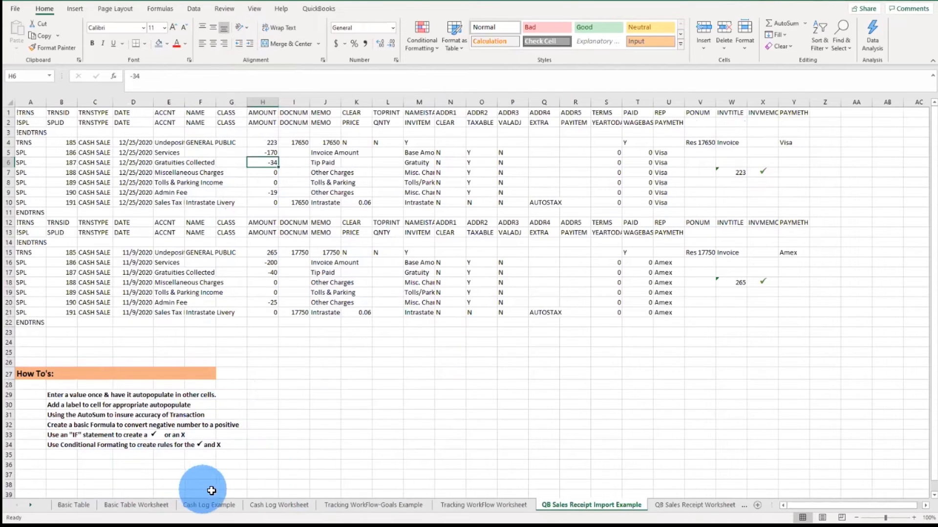
pyautogui.click(721, 504)
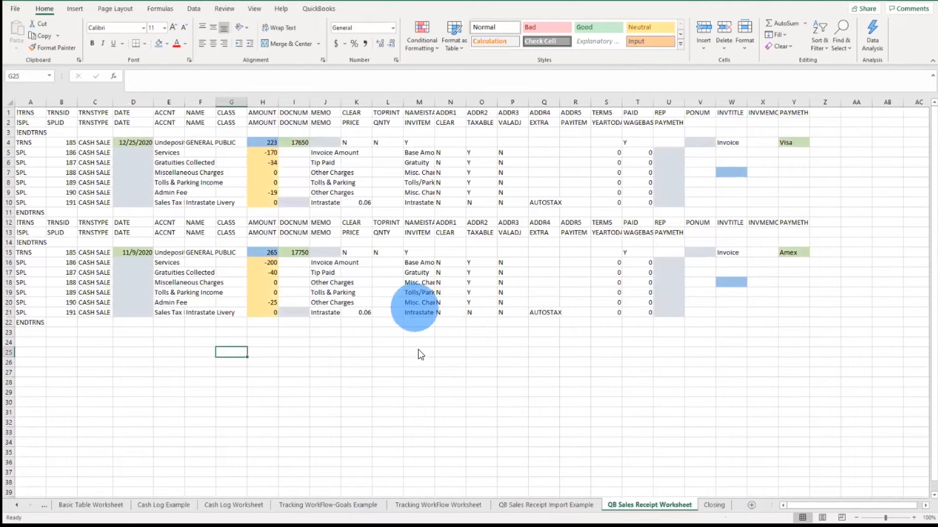
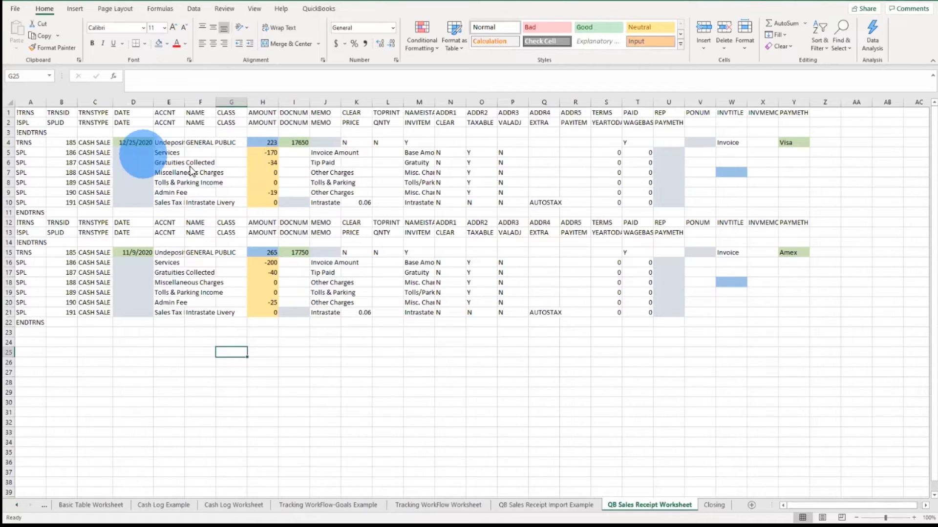
# Step: Enter a formula in the first SPL date cell D5 that references the transaction date in D4
pyautogui.click(136, 153)
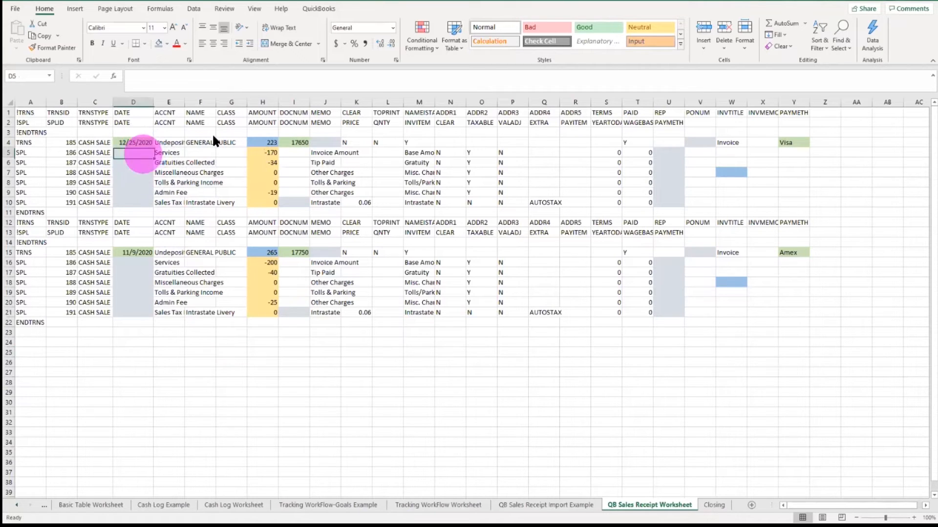
pyautogui.click(142, 140)
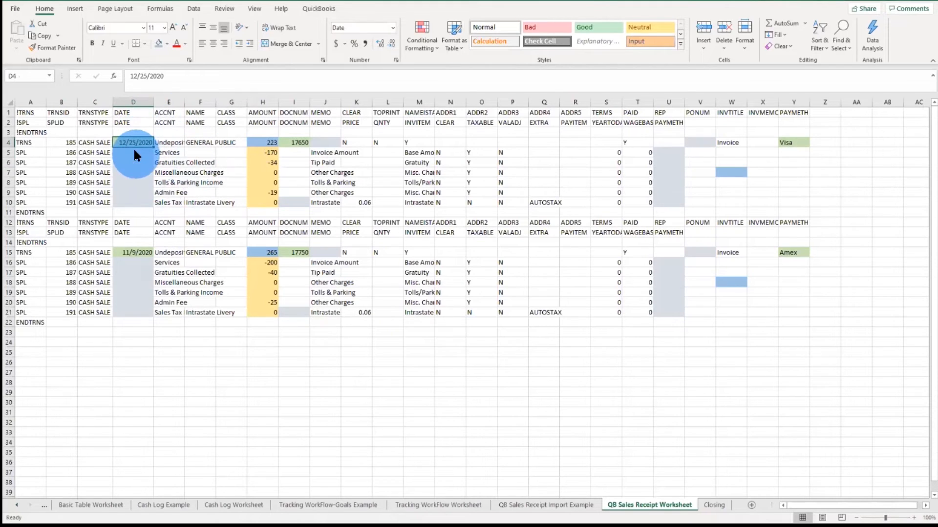
pyautogui.click(134, 152)
pyautogui.click(136, 142)
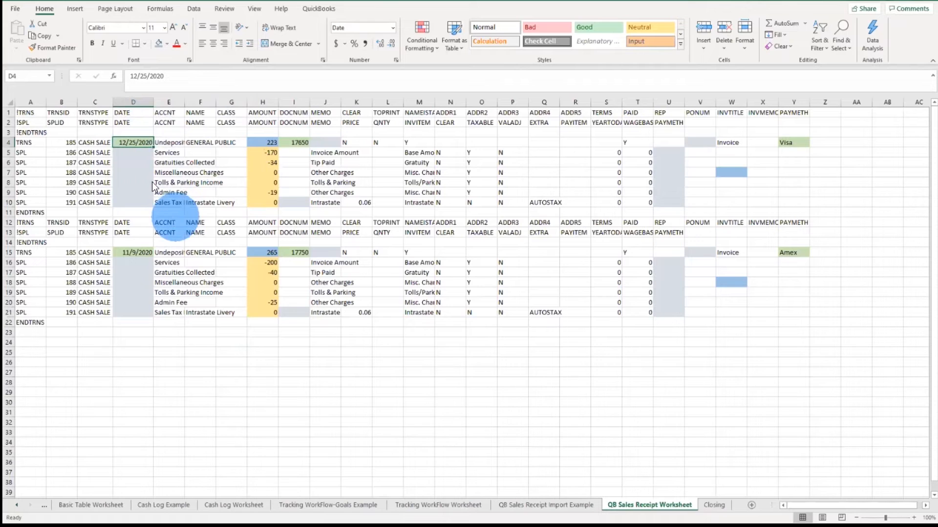
pyautogui.click(140, 154)
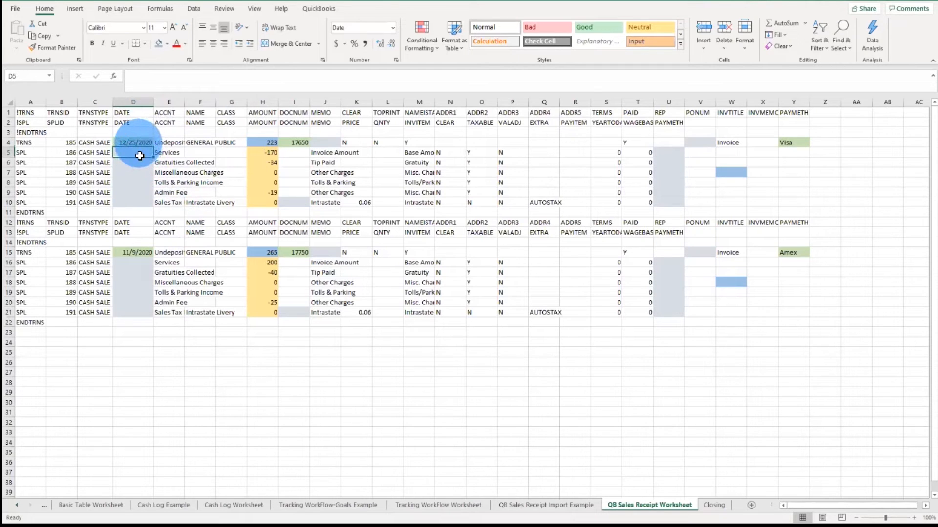
pyautogui.moveTo(140, 155)
pyautogui.mouseDown()
pyautogui.moveTo(138, 204)
pyautogui.moveTo(136, 153)
pyautogui.mouseUp()
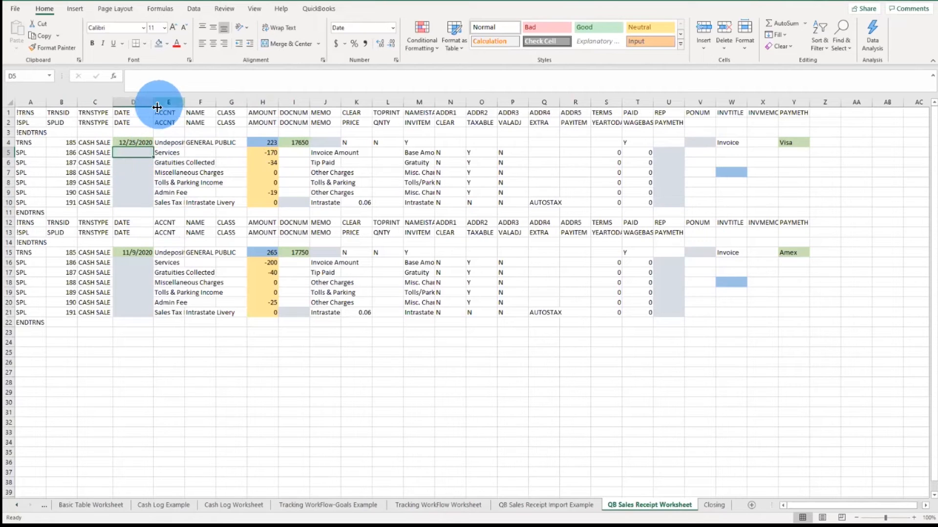
pyautogui.write('=')
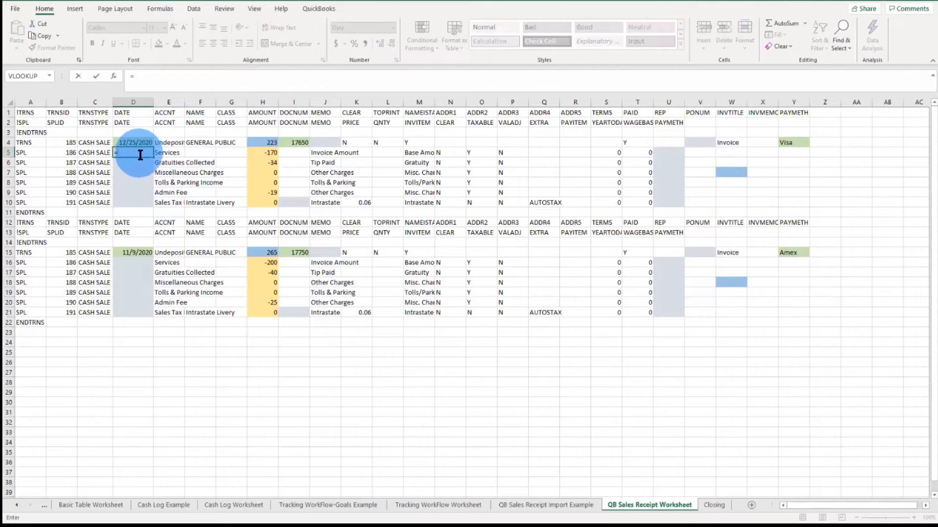
pyautogui.write('D$')
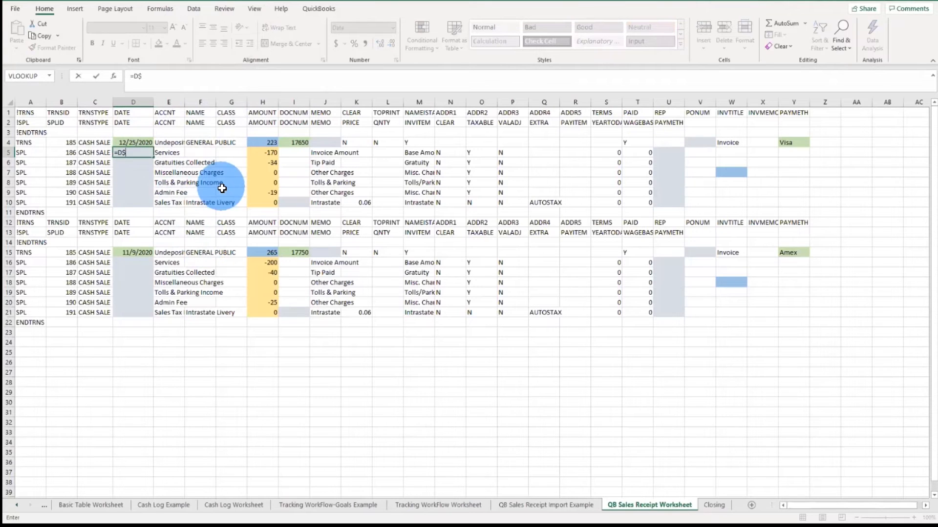
pyautogui.press('BackSpace')
pyautogui.write('4')
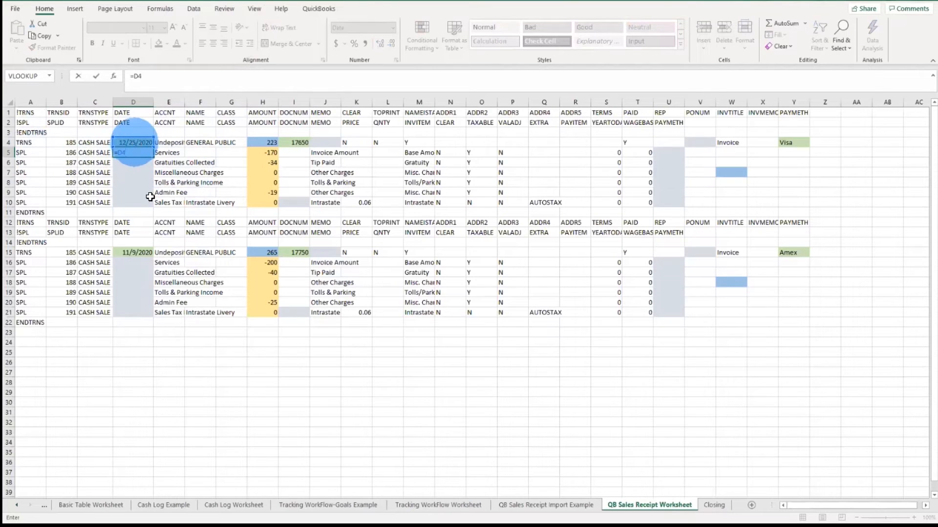
pyautogui.hotkey('ctrl', 'Return')
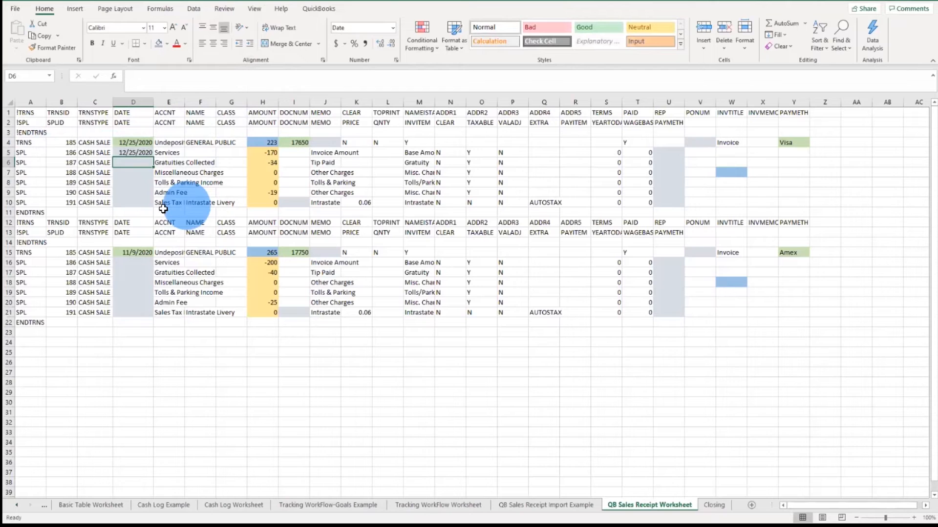
# Step: Fill the D5 date formula down through D10
pyautogui.click(142, 163)
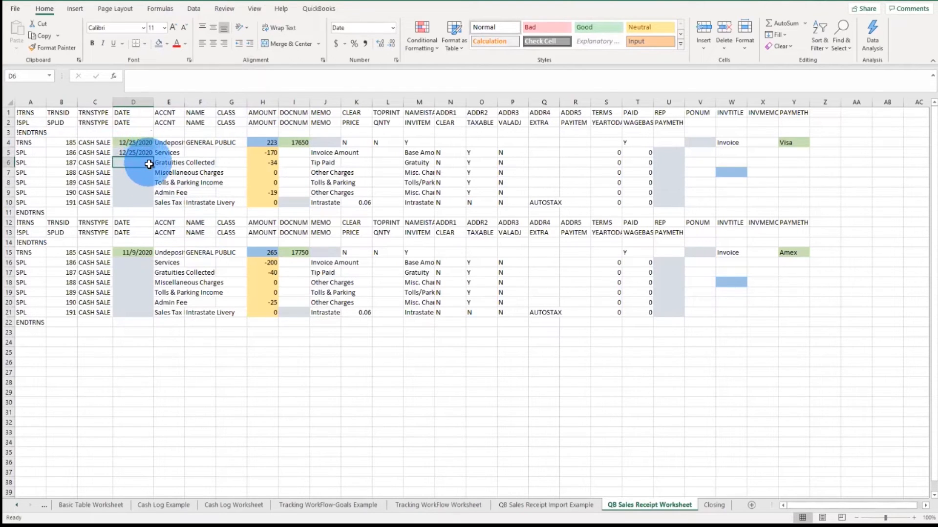
pyautogui.click(148, 152)
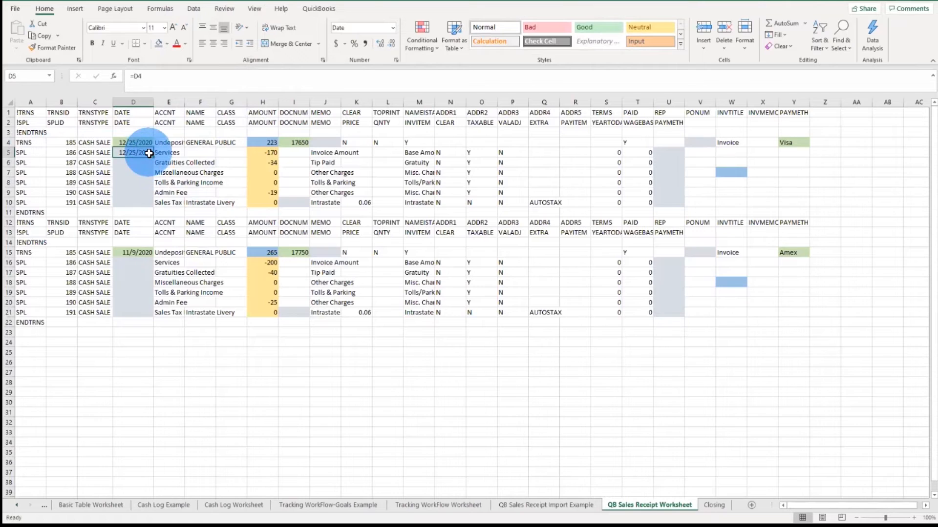
pyautogui.moveTo(153, 157); pyautogui.dragTo(154, 207)
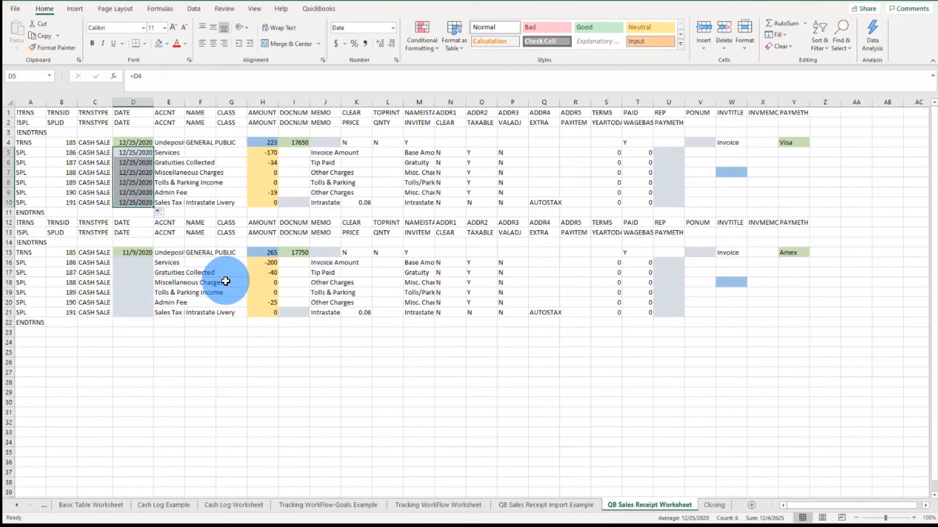
# Step: Step through the date cells D4 to D10 to check their formulas
pyautogui.press('Up')
pyautogui.press('Down')
pyautogui.press('Down')
pyautogui.press('Down')
pyautogui.press('Down')
pyautogui.press('Down')
pyautogui.press('Down')
pyautogui.press('Up')
pyautogui.press('Up')
pyautogui.press('Up')
pyautogui.press('Up')
pyautogui.press('Up')
pyautogui.press('Up')
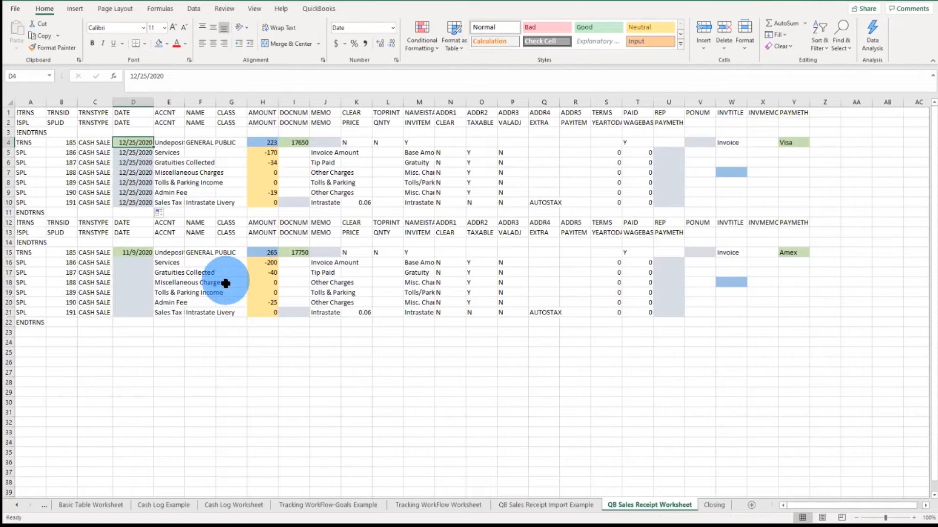
# Step: Enter the formula =Y4 in the PAYMETH cell U5 to reference the transaction's payment method
pyautogui.click(138, 154)
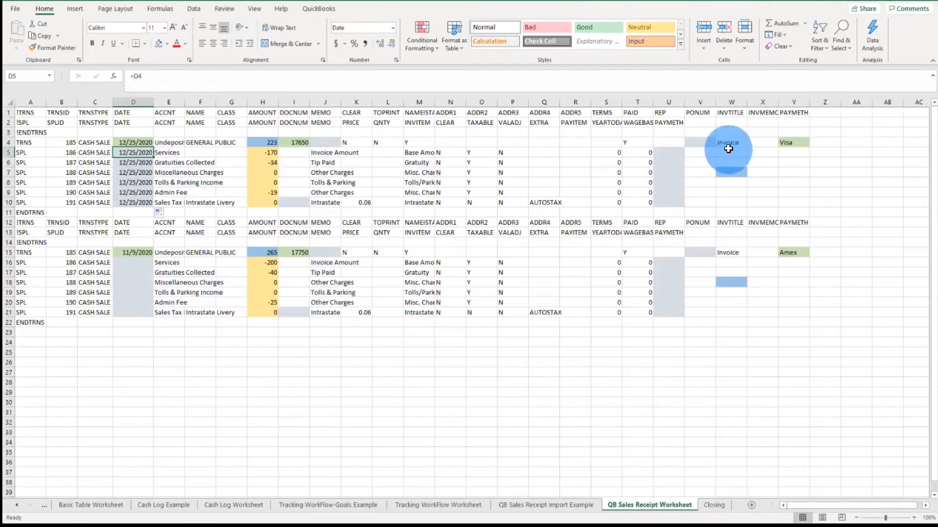
pyautogui.click(795, 142)
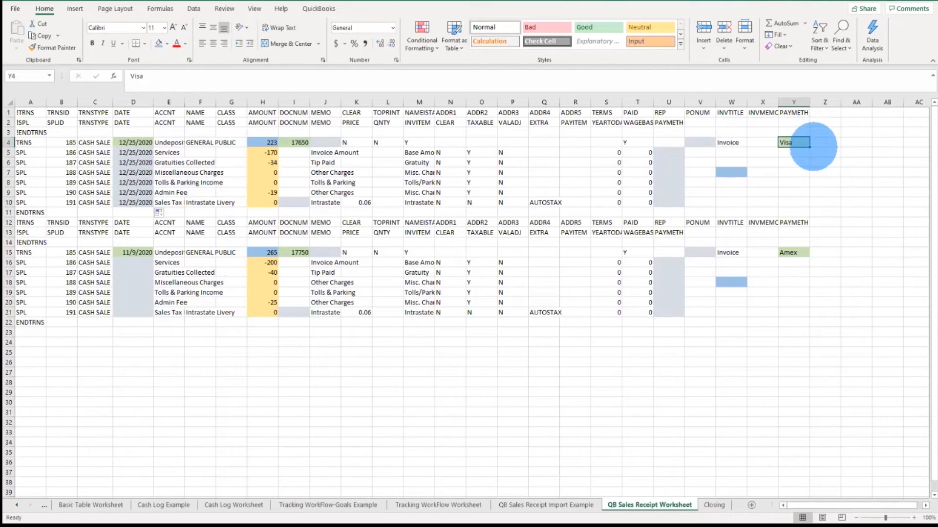
pyautogui.moveTo(670, 153); pyautogui.dragTo(676, 199)
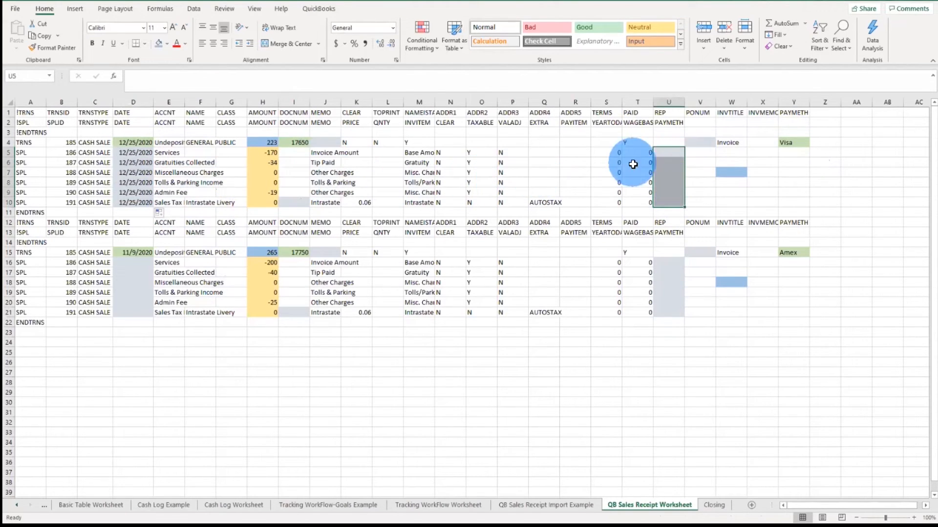
pyautogui.click(677, 153)
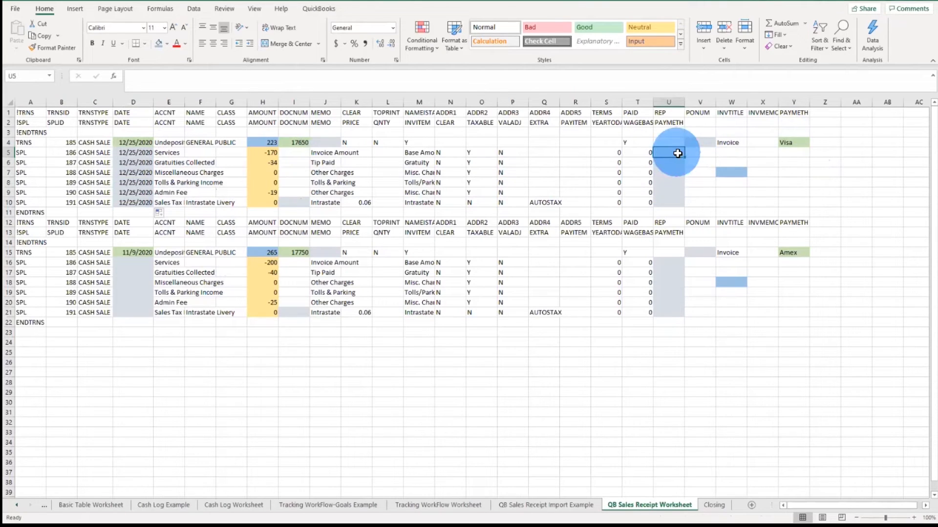
pyautogui.write('=')
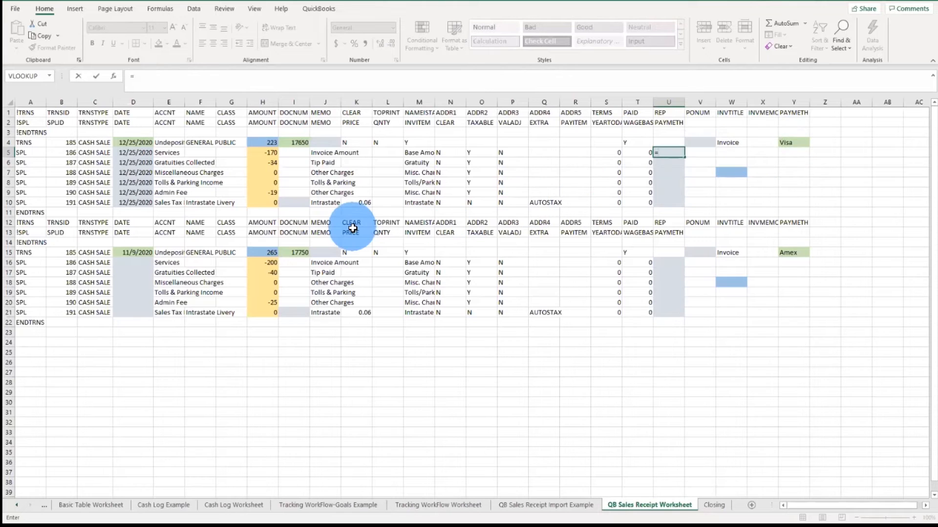
pyautogui.write('y4')
pyautogui.press('Return')
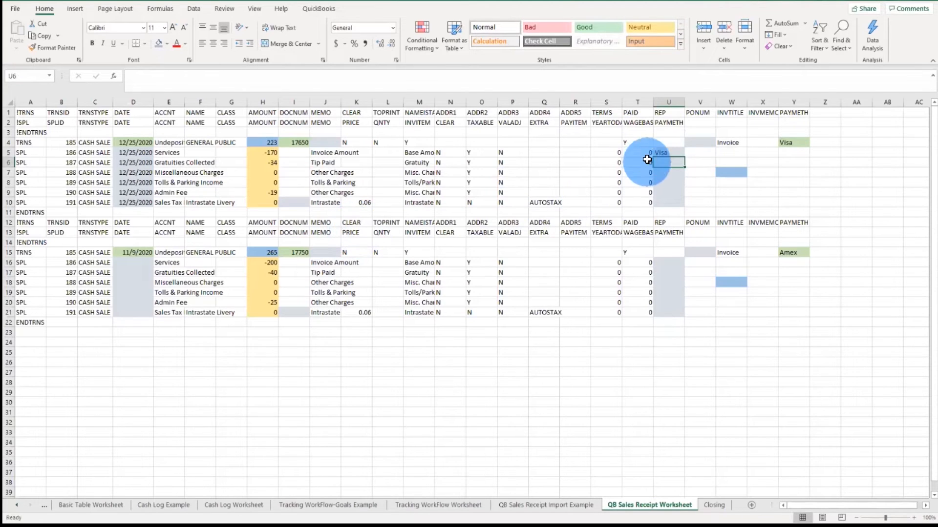
# Step: Fill the U5 formula down through U10 and step through the filled cells
pyautogui.click(664, 152)
pyautogui.moveTo(684, 158); pyautogui.dragTo(685, 203)
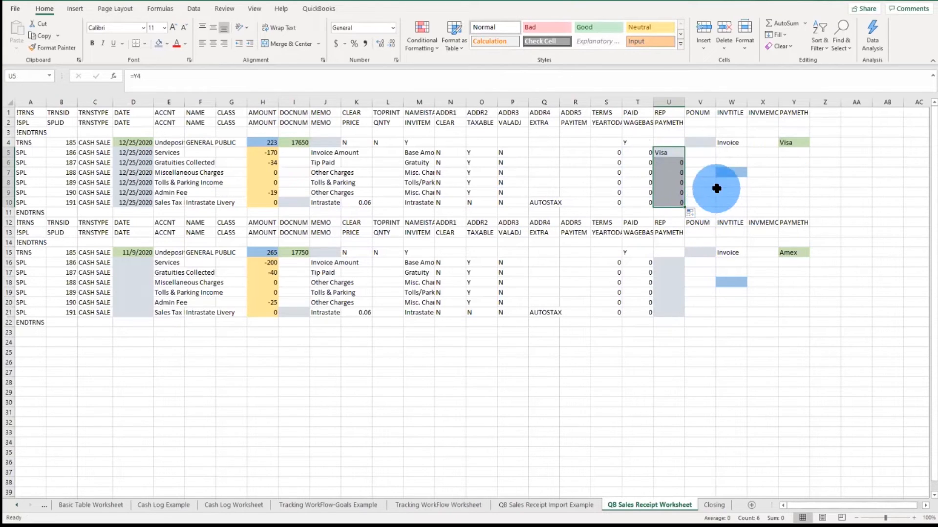
pyautogui.click(668, 166)
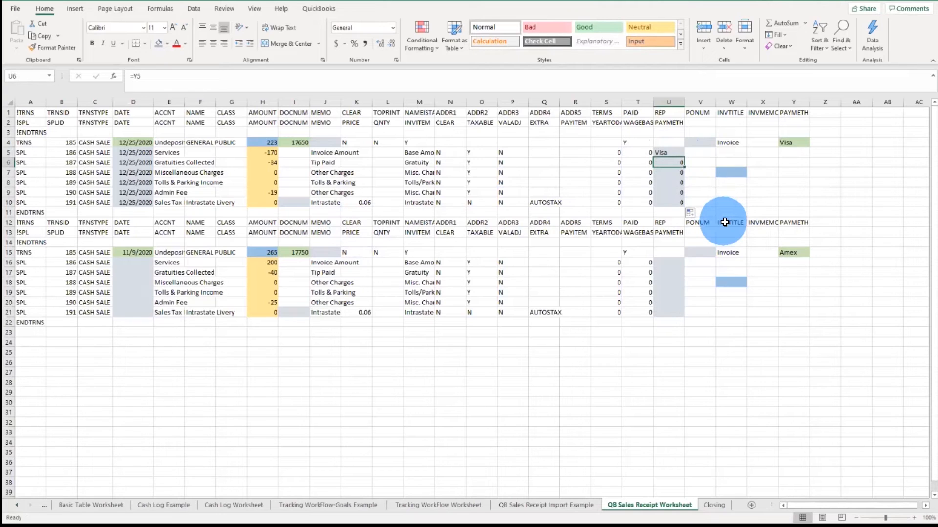
pyautogui.press('Down')
pyautogui.press('Down')
pyautogui.press('Down')
pyautogui.press('Down')
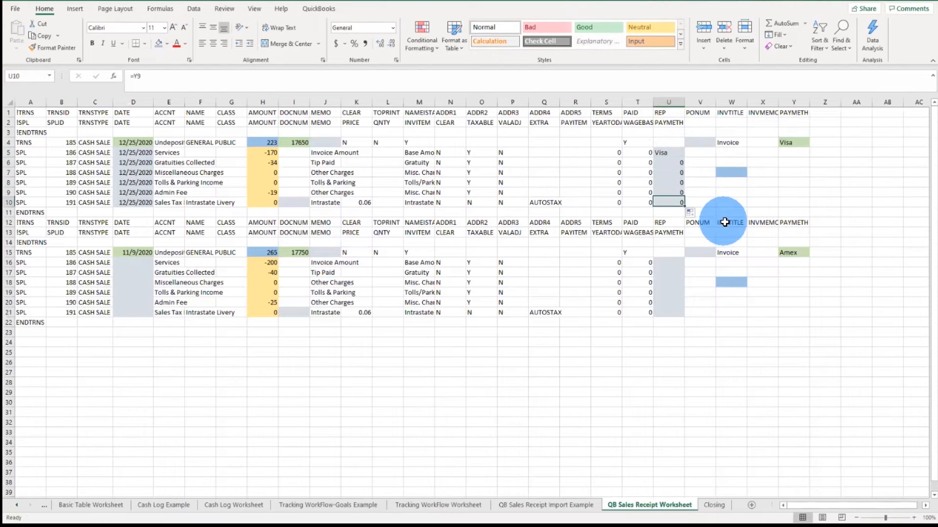
pyautogui.press('Up')
pyautogui.press('Up')
pyautogui.press('Up')
pyautogui.press('Up')
pyautogui.press('Up')
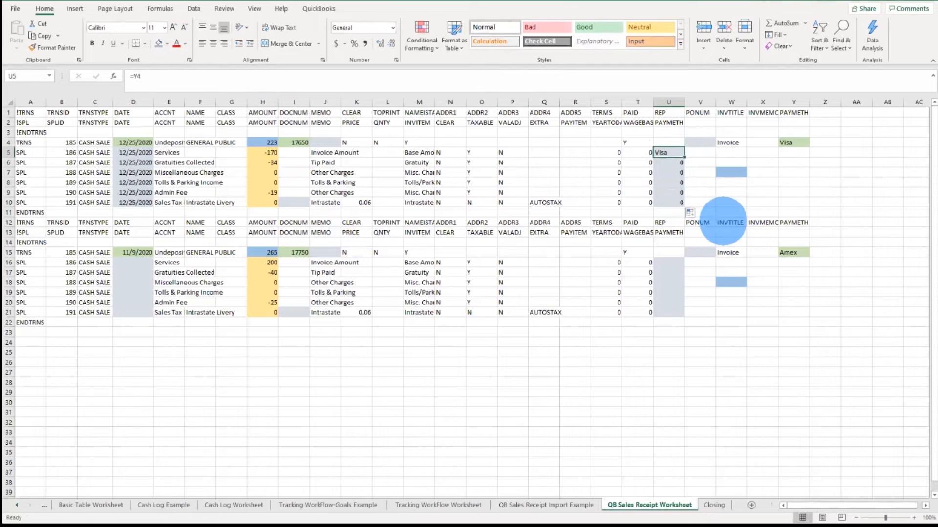
# Step: Enter the formula =Y4 in each PAYMETH cell from U6 through U10
pyautogui.moveTo(788, 150)
pyautogui.mouseDown()
pyautogui.moveTo(795, 199)
pyautogui.moveTo(786, 149)
pyautogui.mouseUp()
pyautogui.click(674, 164)
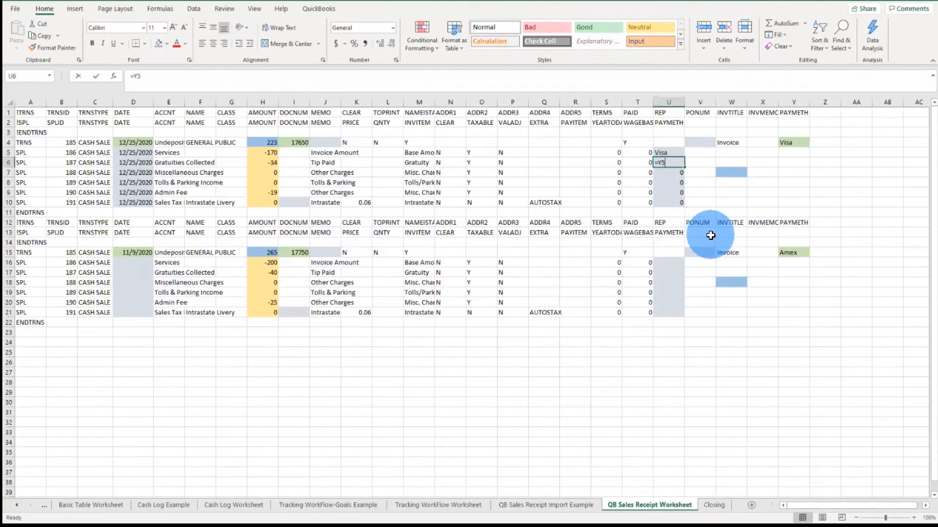
pyautogui.write('=y4')
pyautogui.press('Return')
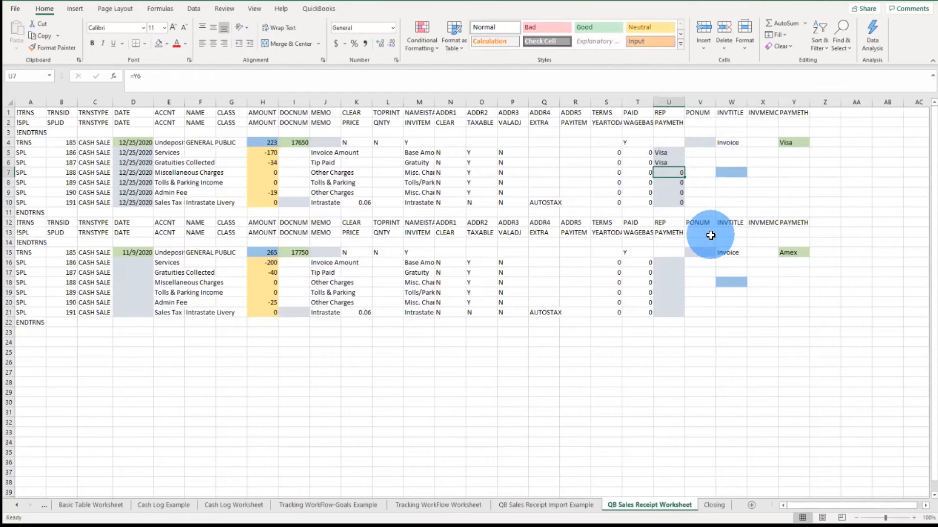
pyautogui.write('=y4')
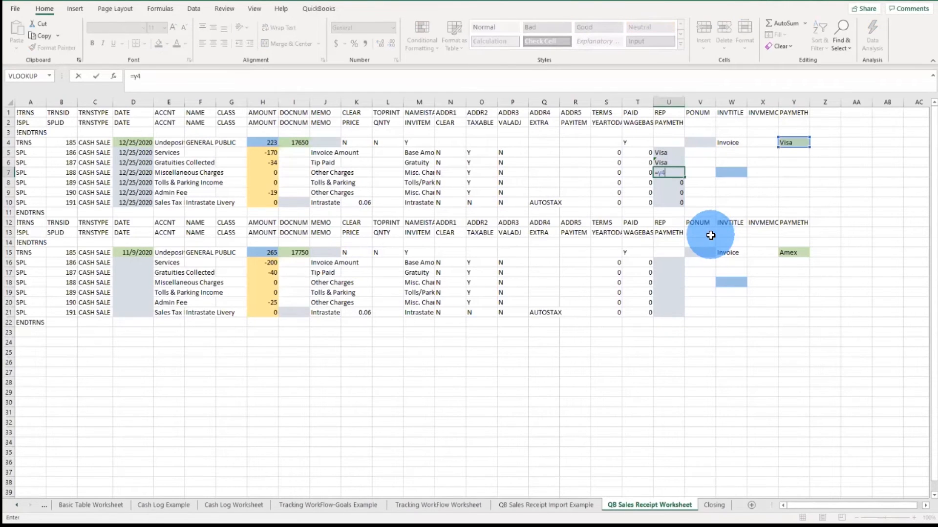
pyautogui.press('Return')
pyautogui.write('=y4')
pyautogui.press('Return')
pyautogui.write('=y4')
pyautogui.press('Return')
pyautogui.write('=y4')
pyautogui.press('Return')
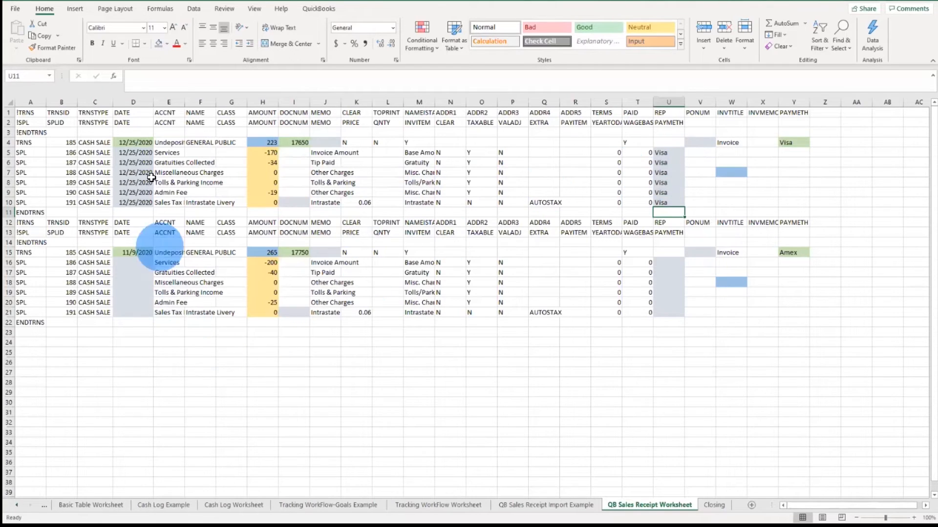
# Step: Copy the date formulas in D5:D10 and paste them into the second transaction's date cells D16:D21
pyautogui.moveTo(142, 155); pyautogui.dragTo(147, 202)
pyautogui.rightClick(144, 192)
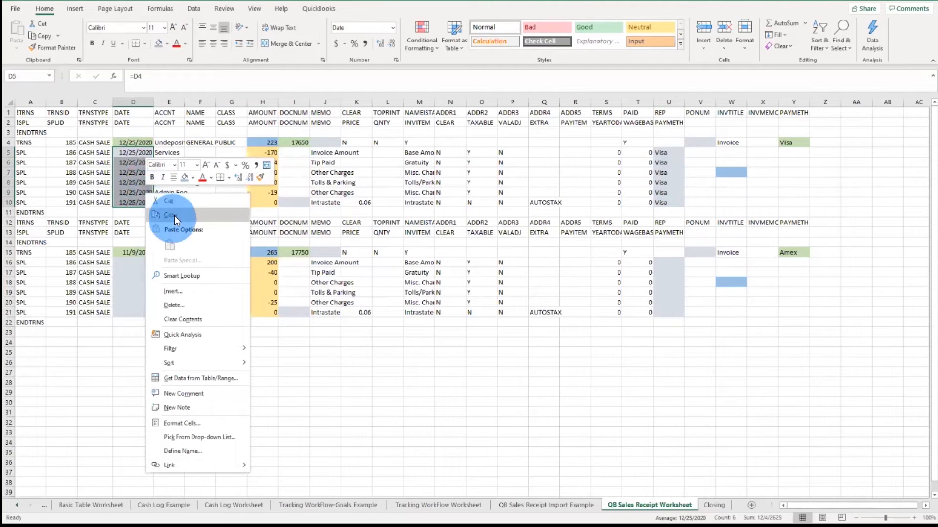
pyautogui.click(174, 215)
pyautogui.moveTo(142, 262); pyautogui.dragTo(139, 308)
pyautogui.rightClick(140, 307)
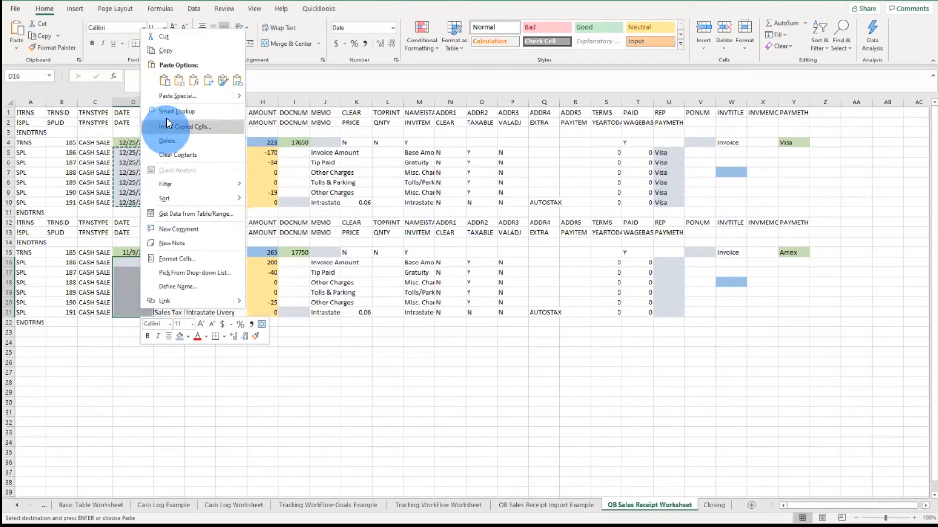
pyautogui.click(165, 80)
pyautogui.press('Escape')
pyautogui.click(123, 264)
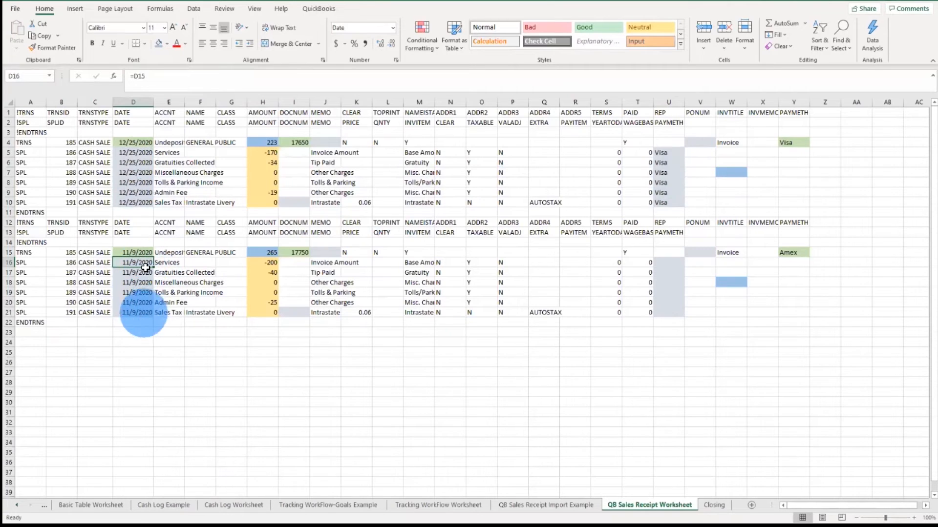
pyautogui.click(136, 142)
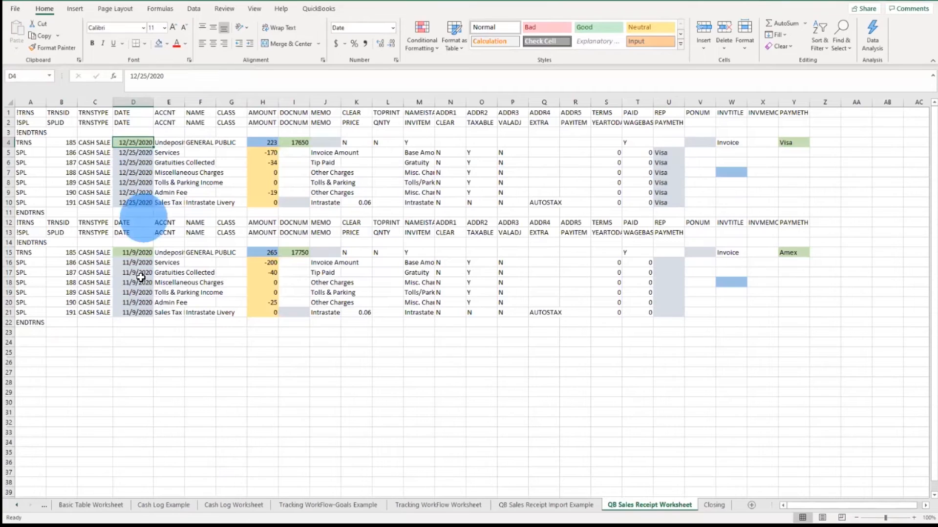
pyautogui.click(140, 261)
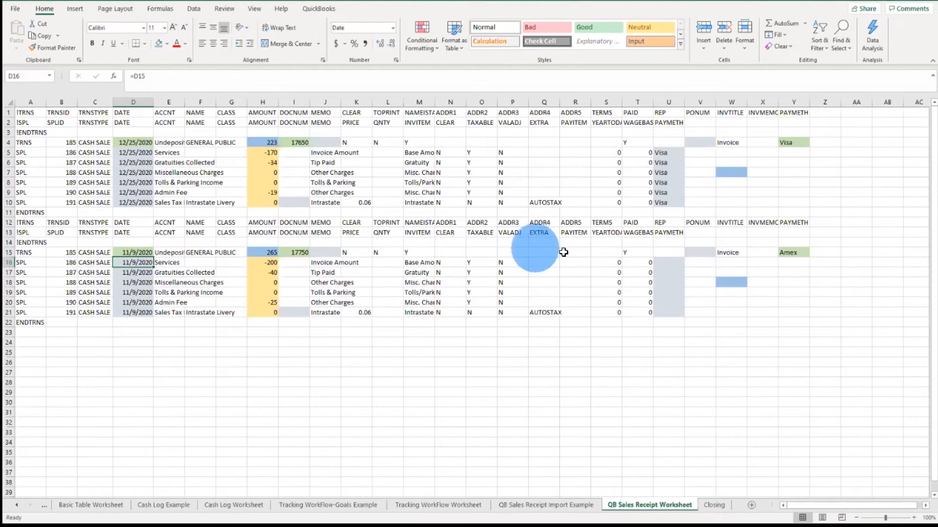
# Step: Copy the PAYMETH formulas in U5:U10 and paste them into U16:U21 for the second transaction
pyautogui.click(667, 156)
pyautogui.moveTo(667, 156); pyautogui.dragTo(671, 199)
pyautogui.rightClick(672, 201)
pyautogui.click(697, 218)
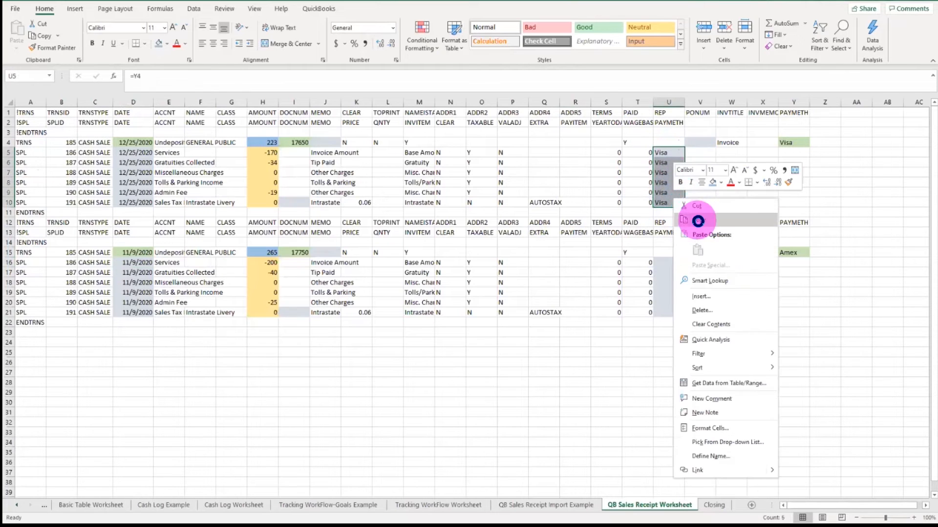
pyautogui.click(677, 264)
pyautogui.moveTo(678, 274); pyautogui.dragTo(677, 311)
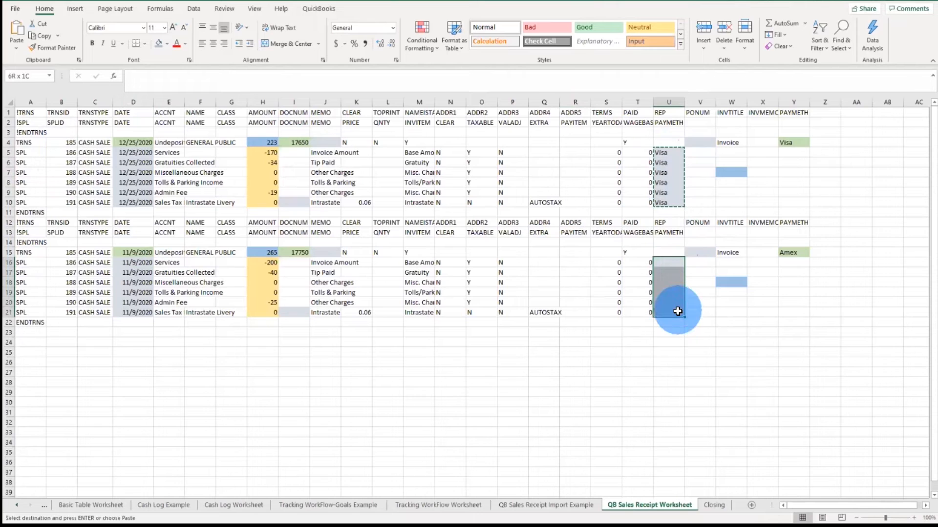
pyautogui.press('Return')
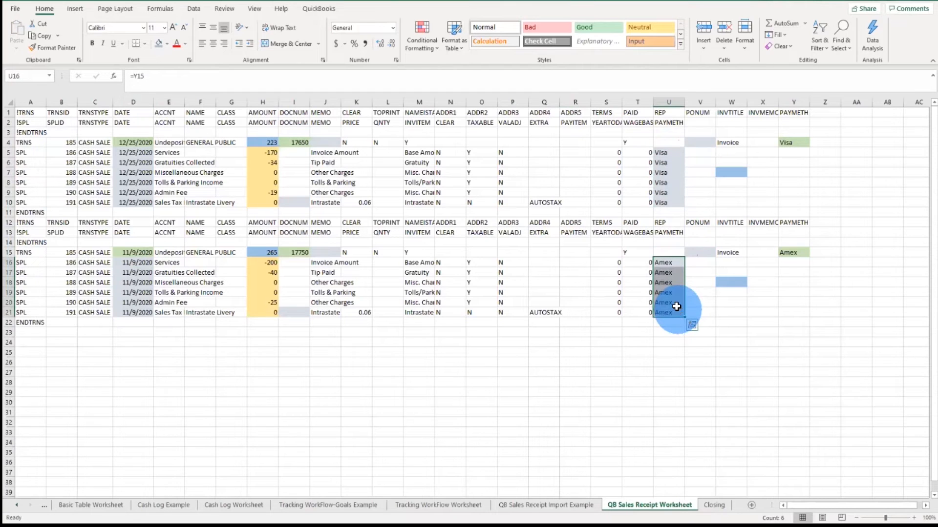
# Step: Link the first transaction's MEMO cell J4 to its document number with the formula =I4
pyautogui.click(670, 262)
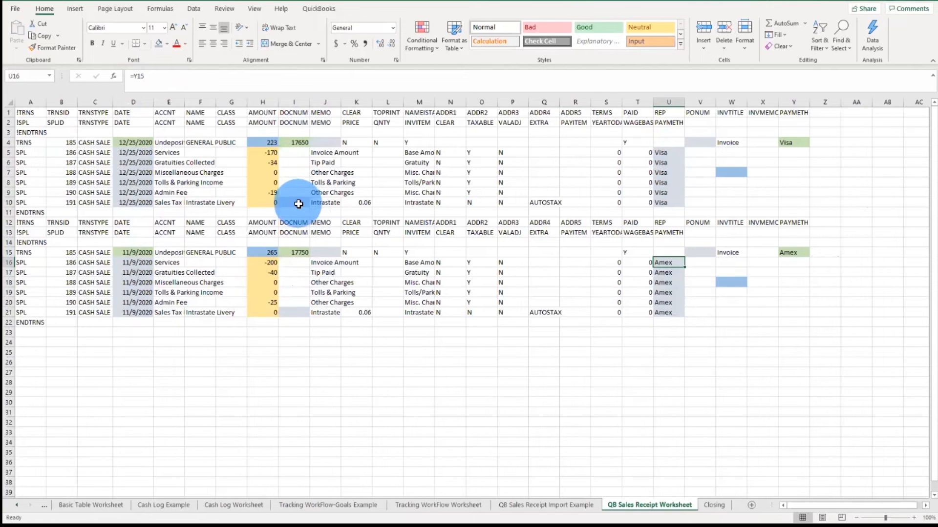
pyautogui.click(325, 142)
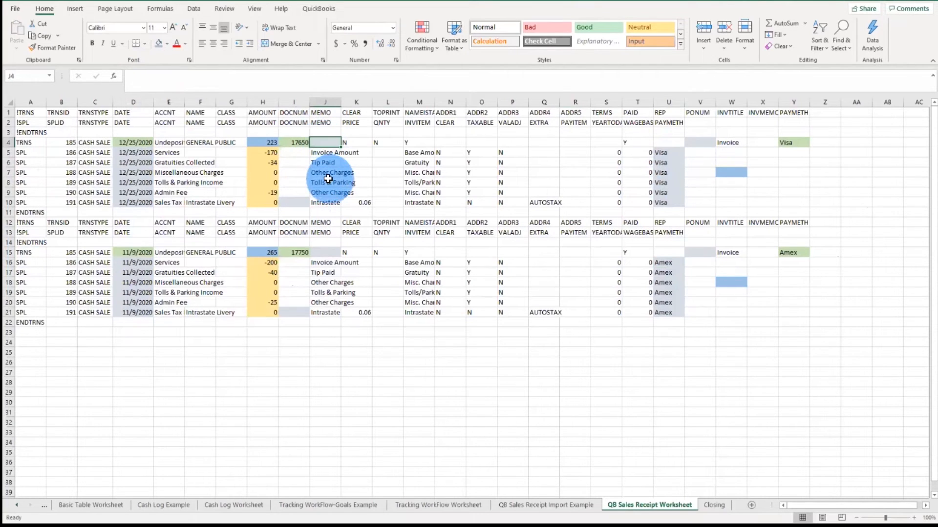
pyautogui.write('=')
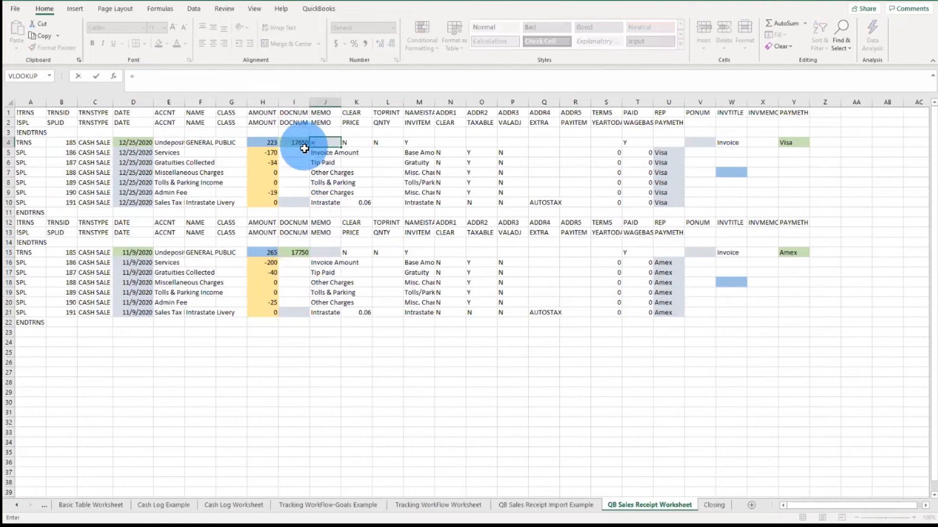
pyautogui.write('i4')
pyautogui.press('Return')
# Step: Link the sales tax line's DOCNUM cell I10 to the transaction's document number with =I4
pyautogui.click(303, 205)
pyautogui.write('=')
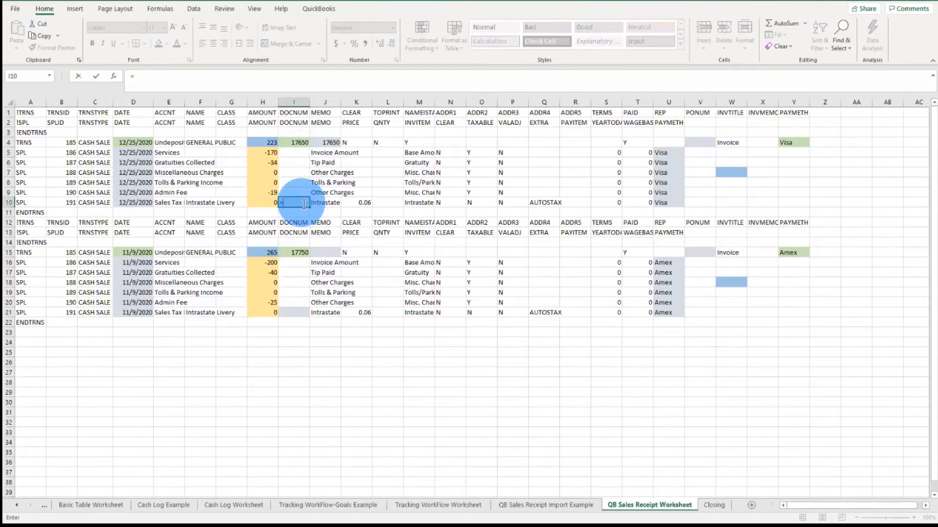
pyautogui.write('4')
pyautogui.press('Return')
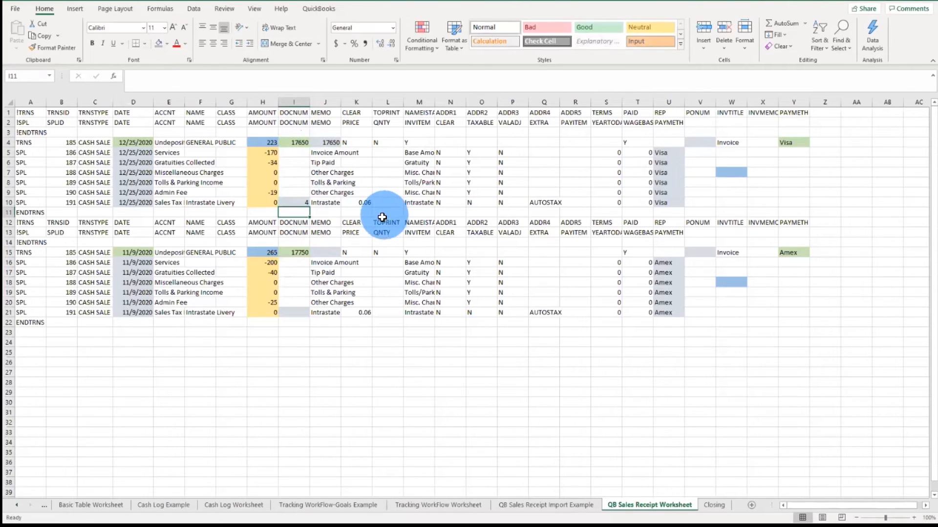
pyautogui.click(311, 203)
pyautogui.click(155, 79)
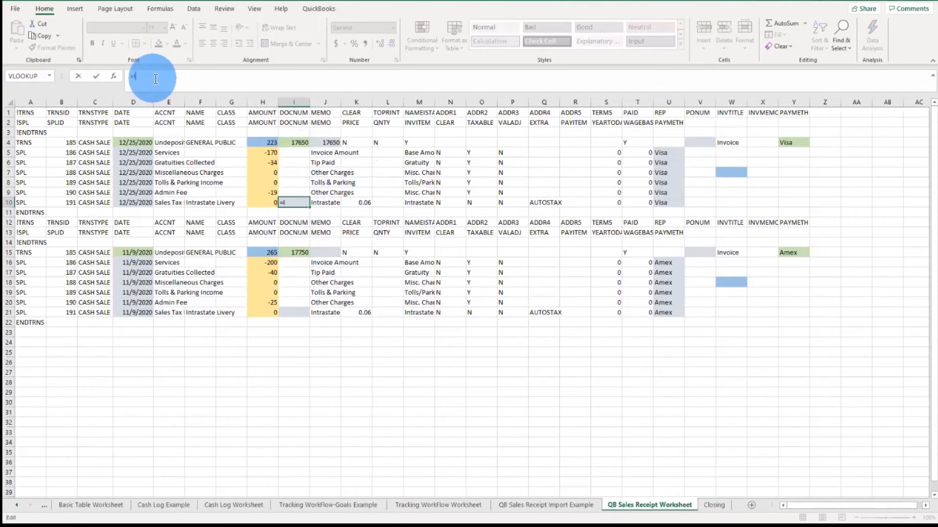
pyautogui.press('Return')
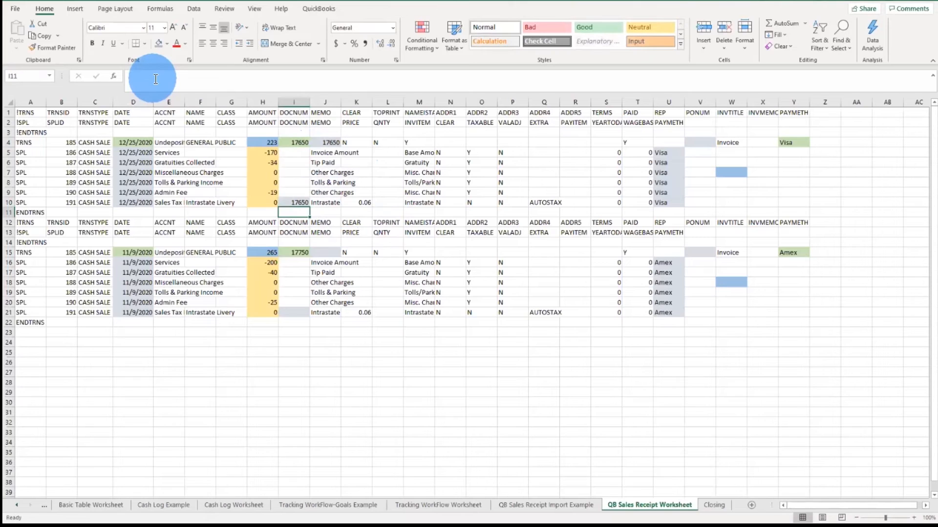
# Step: Copy the MEMO formula from J4 and paste it into J15 for the second transaction
pyautogui.click(333, 145)
pyautogui.rightClick(335, 146)
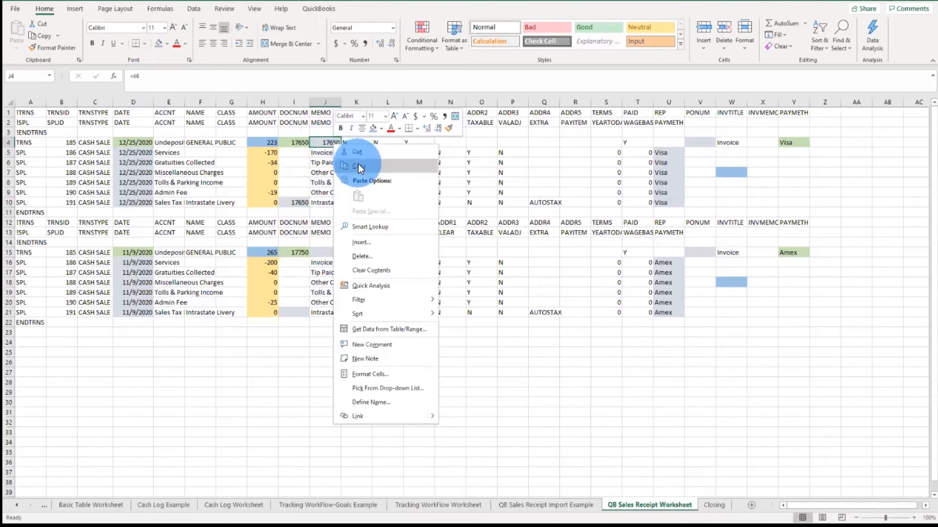
pyautogui.click(359, 164)
pyautogui.rightClick(330, 250)
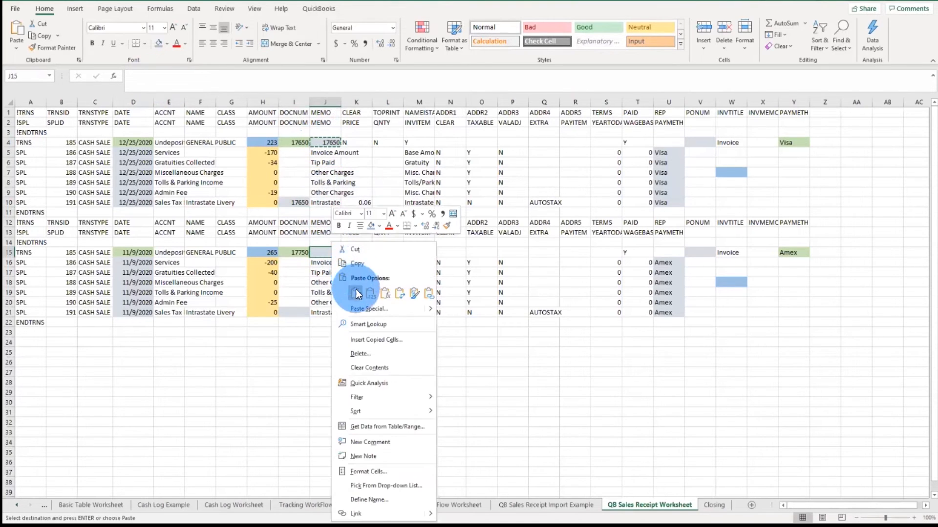
pyautogui.click(355, 293)
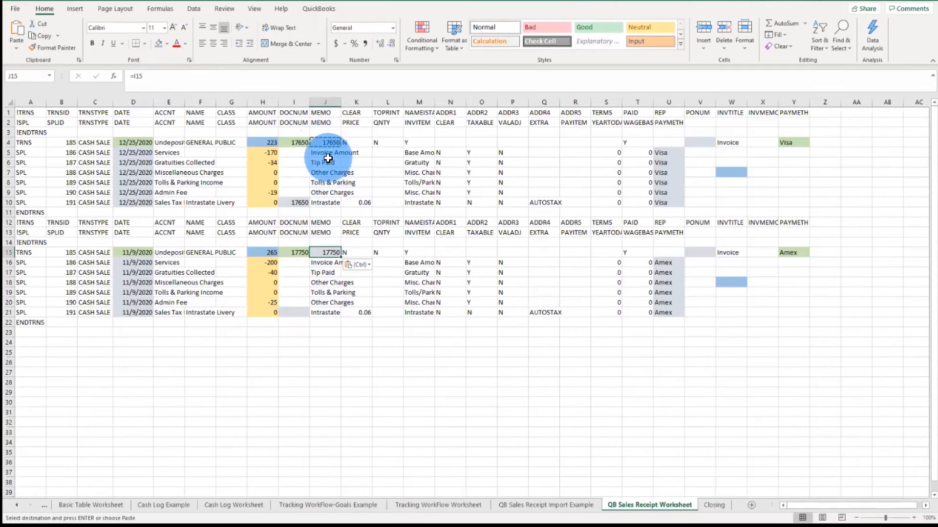
pyautogui.press('Escape')
# Step: Copy the sales tax DOCNUM formula from I10 and paste it into I21 for the second transaction
pyautogui.click(297, 201)
pyautogui.rightClick(297, 201)
pyautogui.click(318, 221)
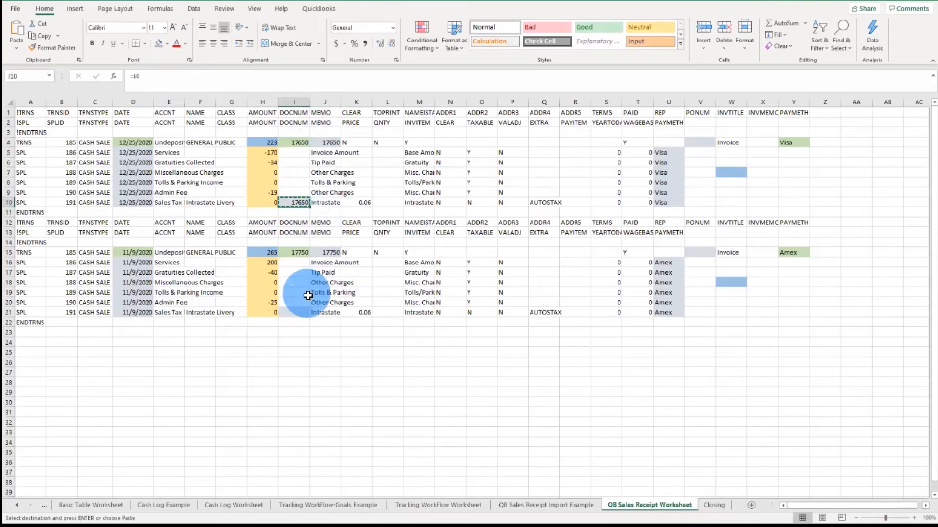
pyautogui.click(301, 315)
pyautogui.press('Return')
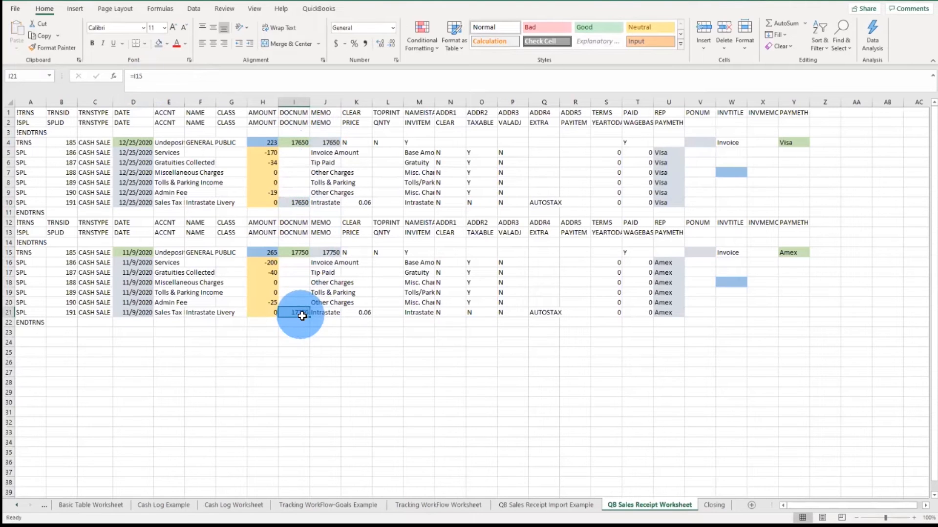
# Step: Enter the formula ="Res "&I4 in the PONUM cell V4 of the first transaction
pyautogui.click(328, 251)
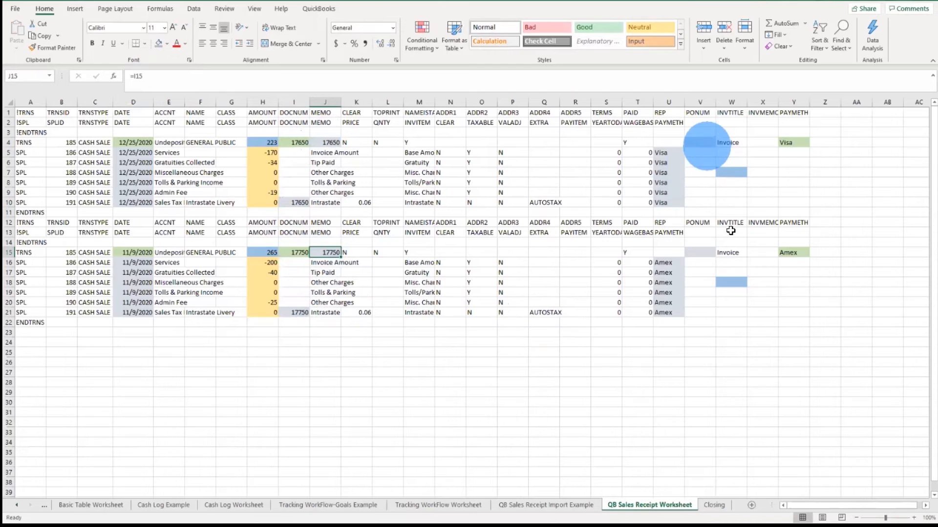
pyautogui.click(706, 145)
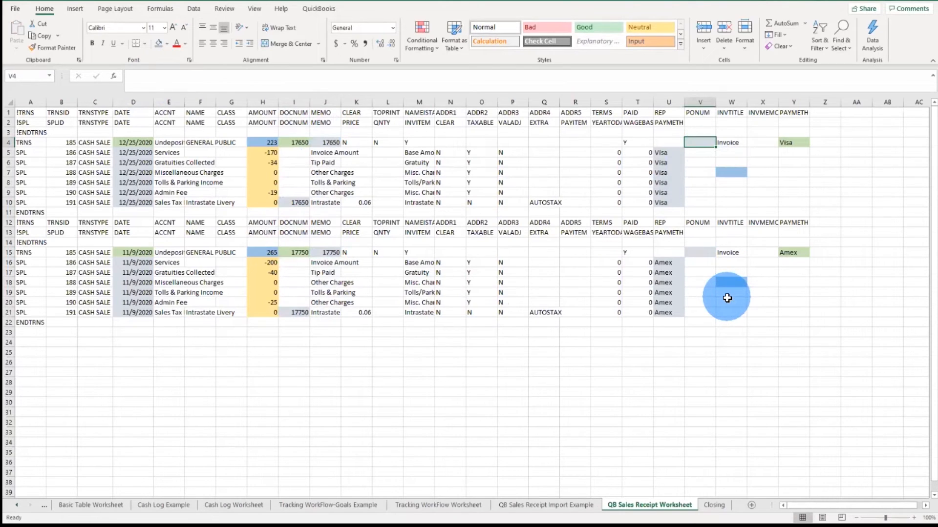
pyautogui.click(296, 191)
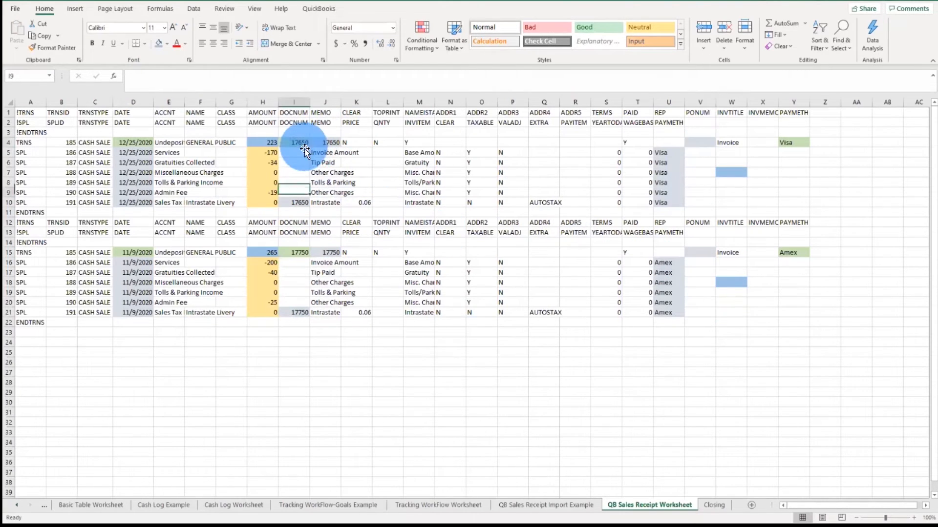
pyautogui.click(307, 143)
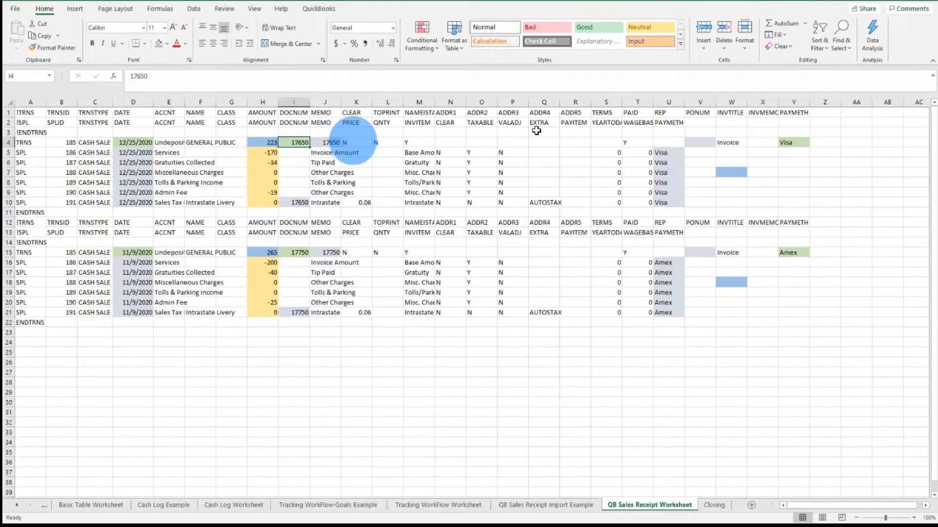
pyautogui.click(697, 146)
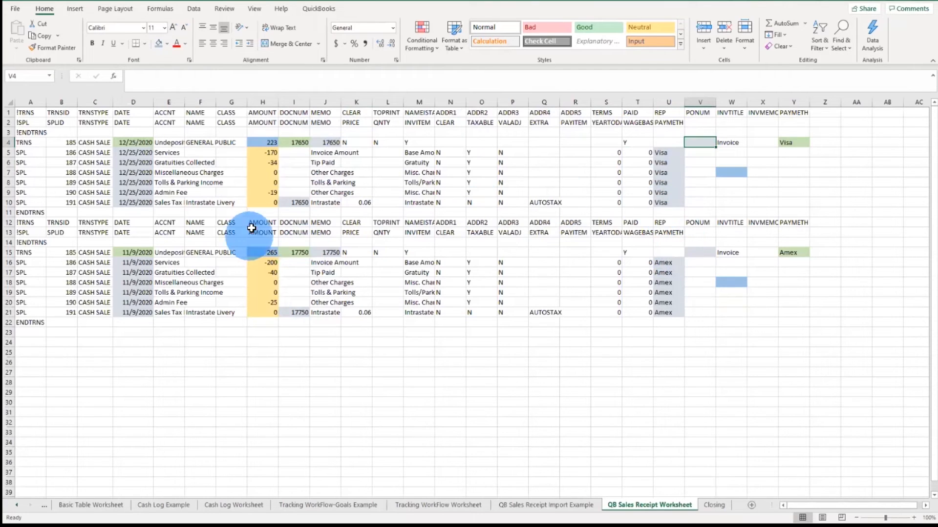
pyautogui.write('="Res')
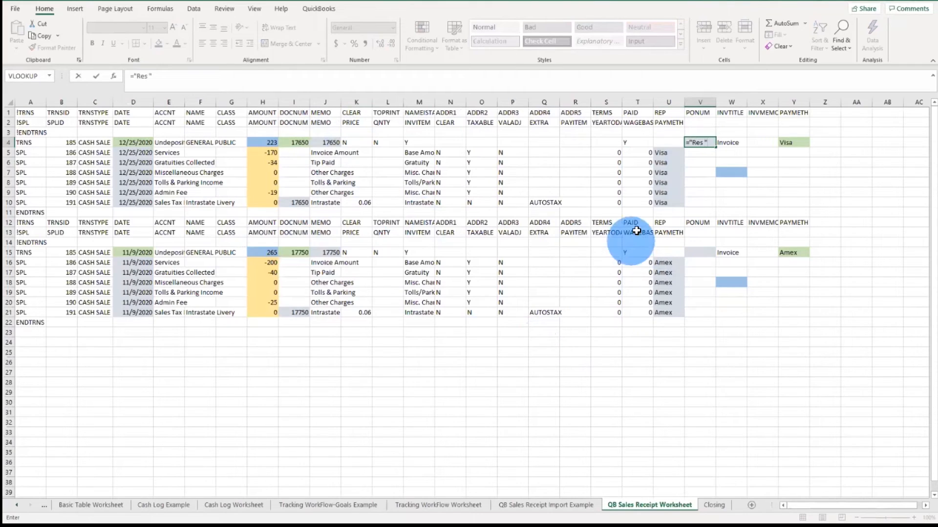
pyautogui.click(702, 142)
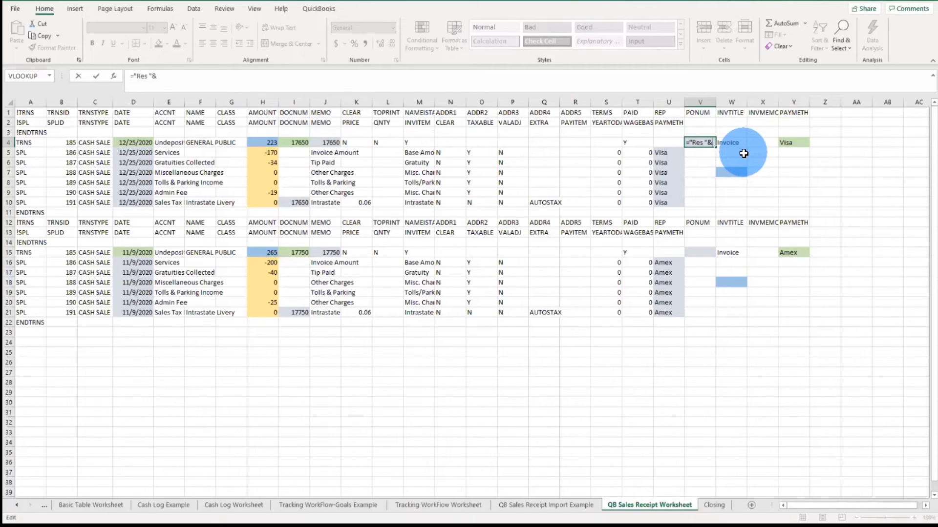
pyautogui.write('I4')
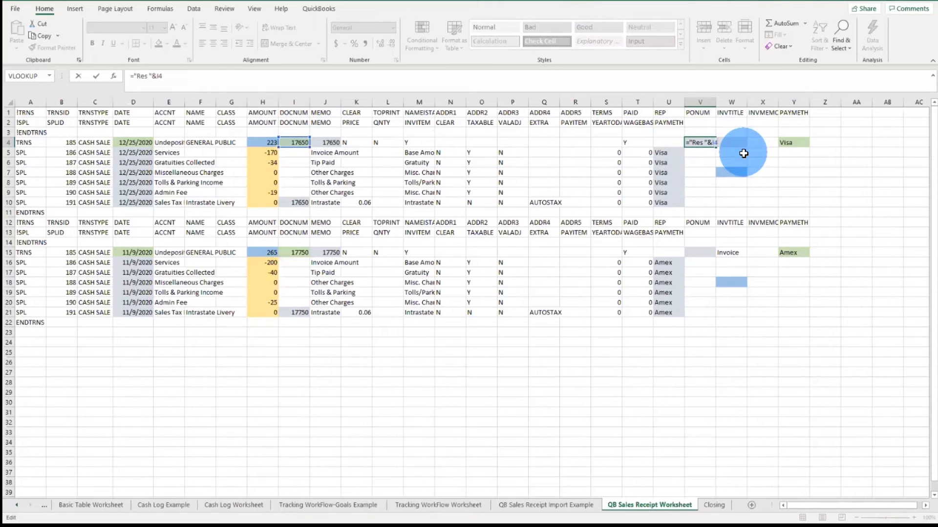
pyautogui.press('Return')
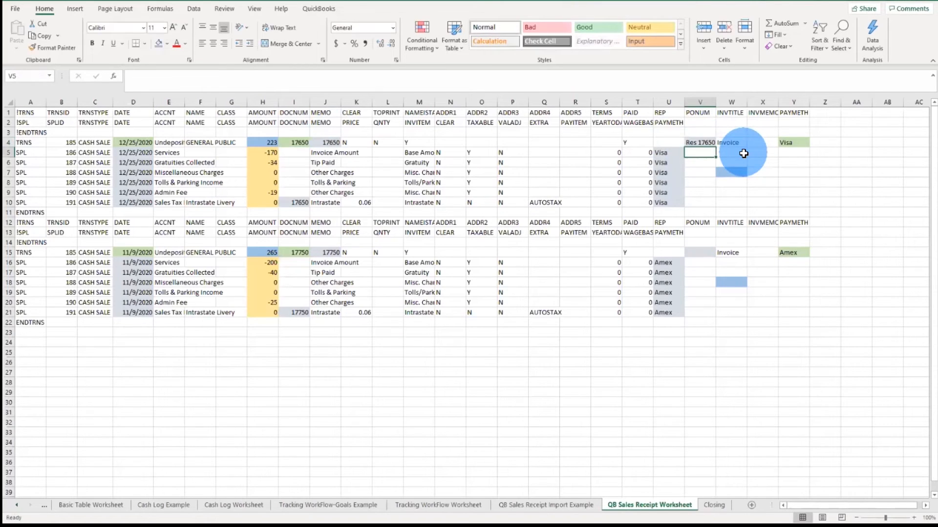
# Step: Copy the PONUM formula from V4 and paste it into V15 for the second transaction
pyautogui.rightClick(709, 143)
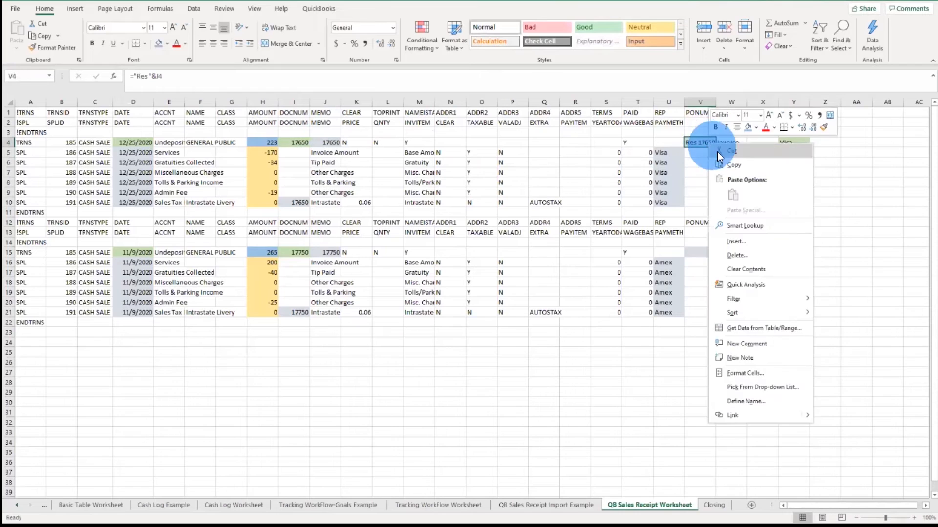
pyautogui.click(726, 161)
pyautogui.click(699, 252)
pyautogui.rightClick(699, 252)
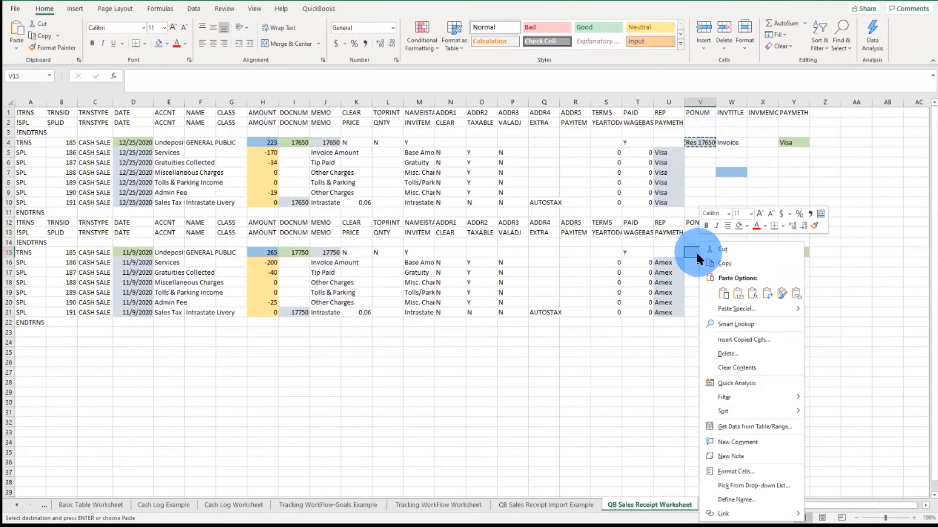
pyautogui.click(730, 299)
pyautogui.press('Escape')
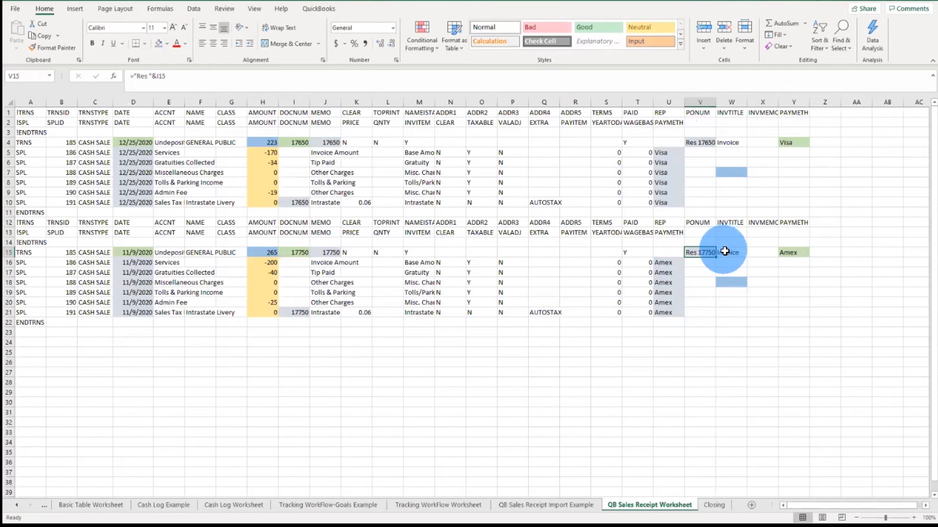
# Step: Set the first transaction's document number in I4 to 18000
pyautogui.click(313, 142)
pyautogui.write('18')
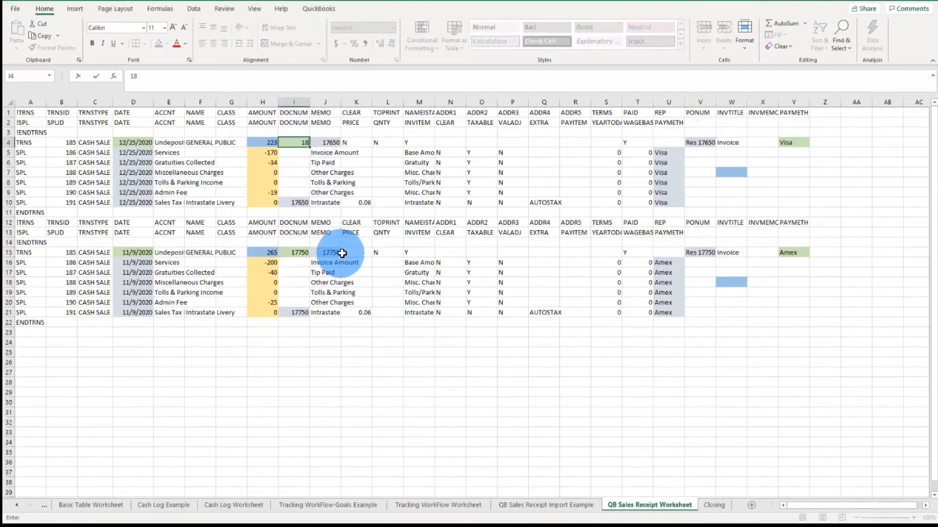
pyautogui.write('000')
pyautogui.press('Return')
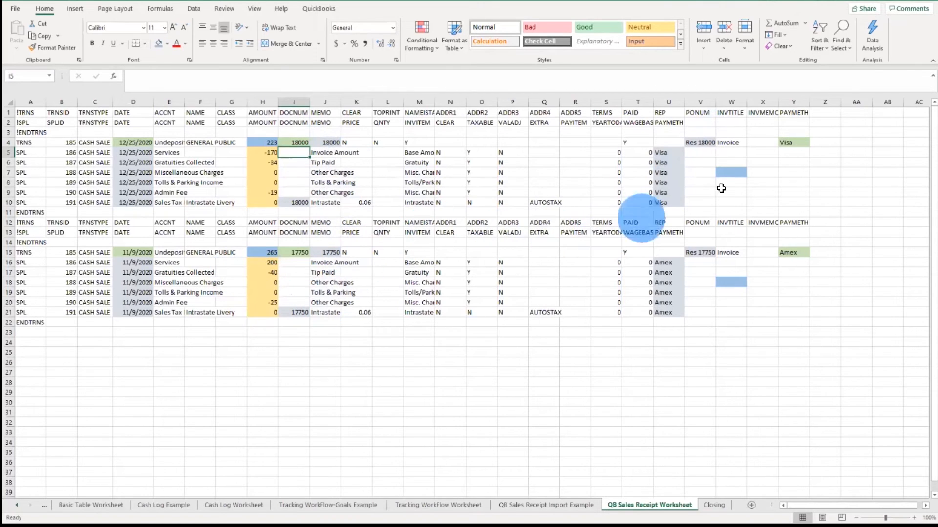
pyautogui.click(733, 175)
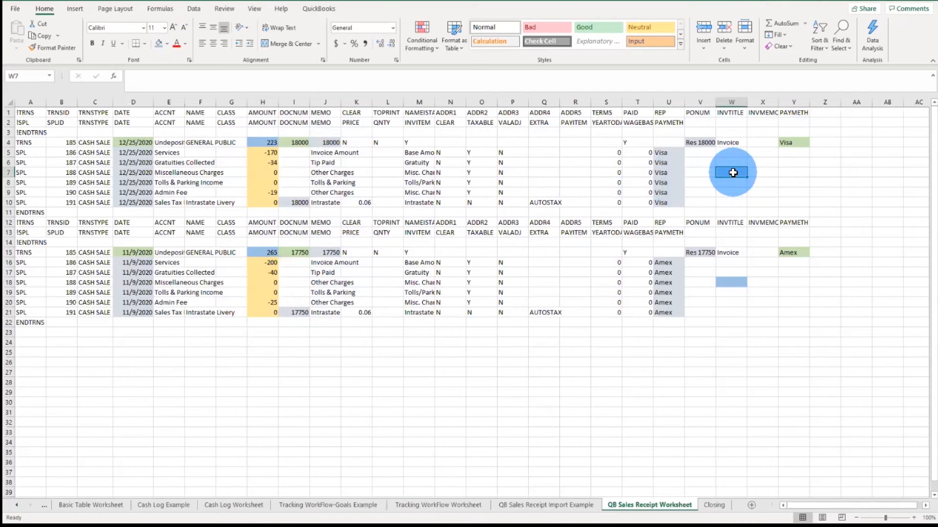
pyautogui.write('=')
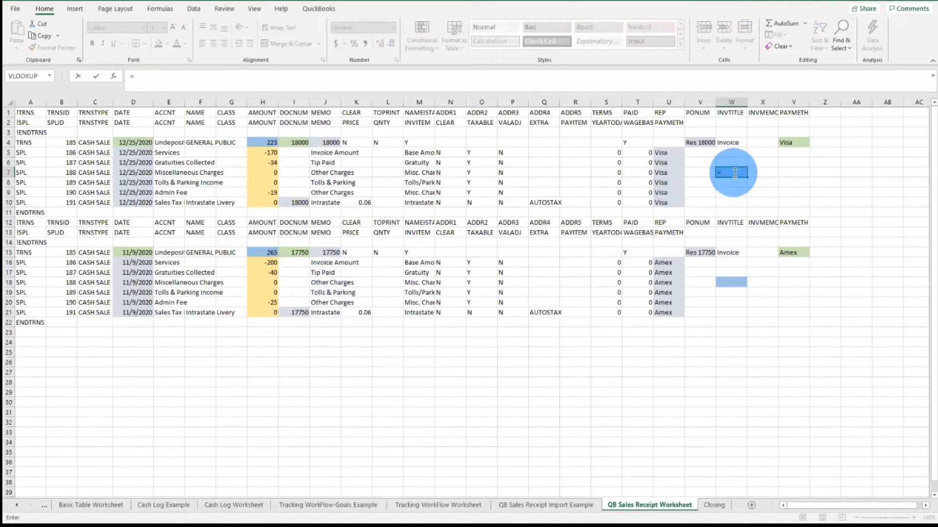
pyautogui.click(741, 176)
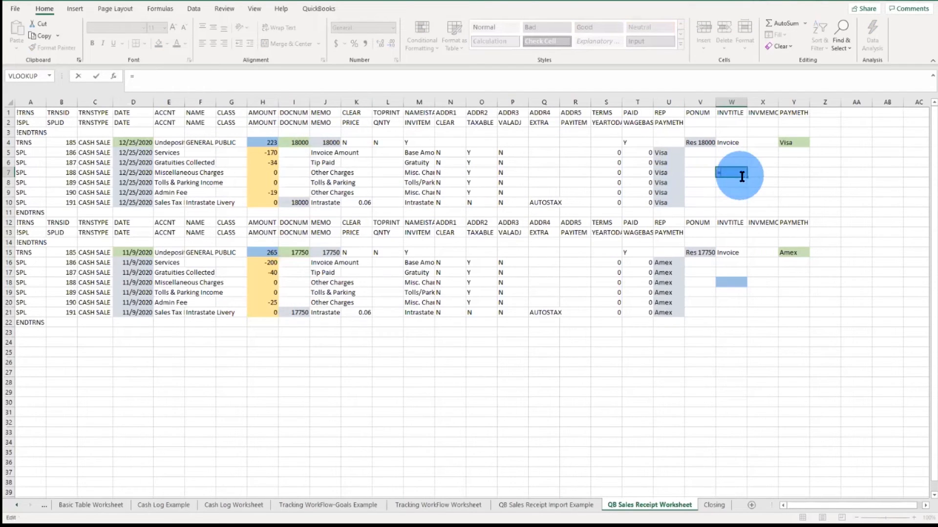
pyautogui.press('Escape')
# Step: Insert an AutoSum formula in W7 totaling the split amounts H5:H10 of the first transaction
pyautogui.moveTo(268, 152); pyautogui.dragTo(276, 198)
pyautogui.click(270, 142)
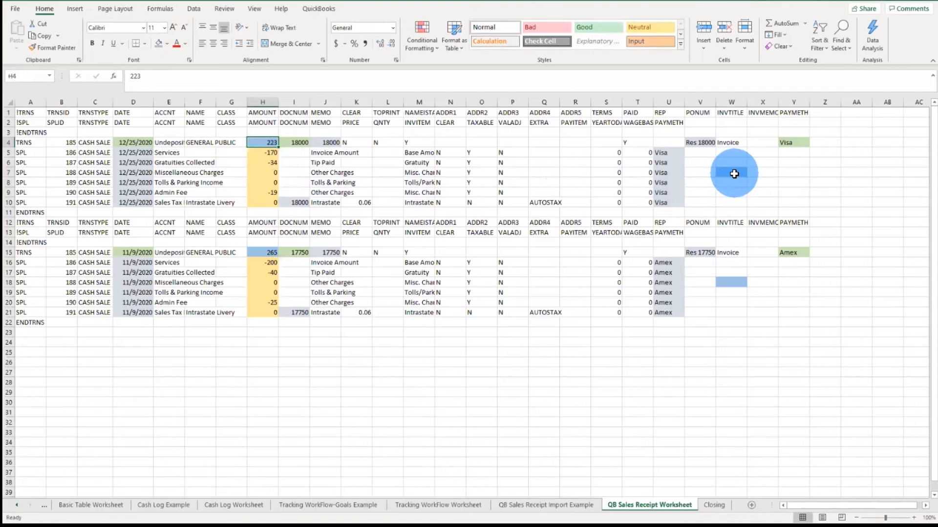
pyautogui.click(735, 174)
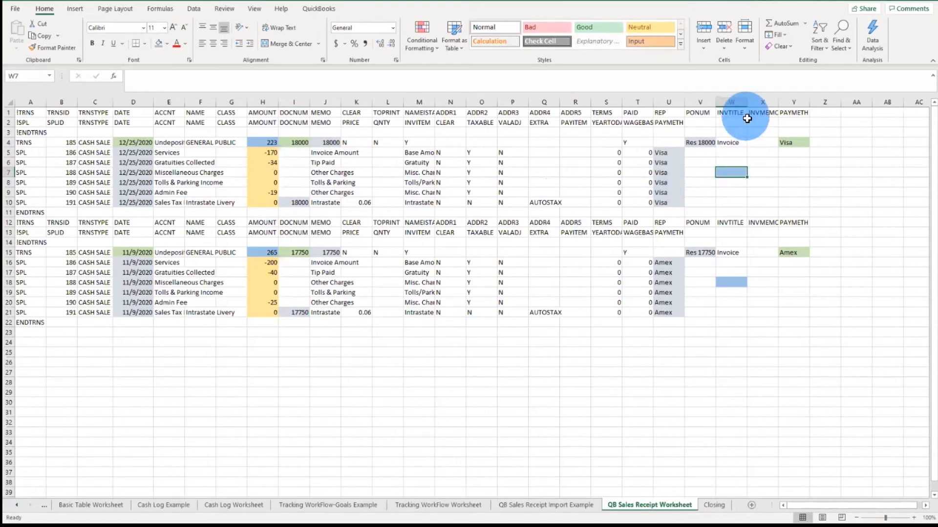
pyautogui.click(779, 23)
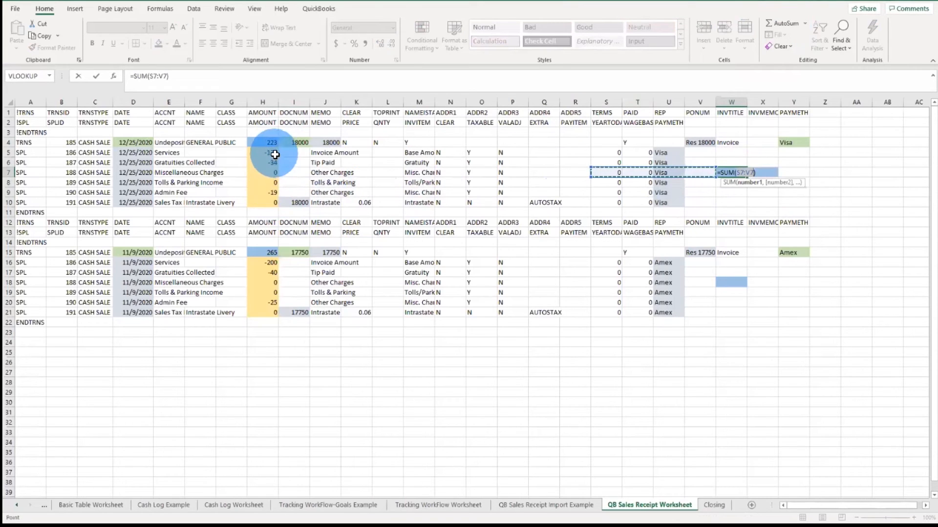
pyautogui.moveTo(272, 153); pyautogui.dragTo(272, 204)
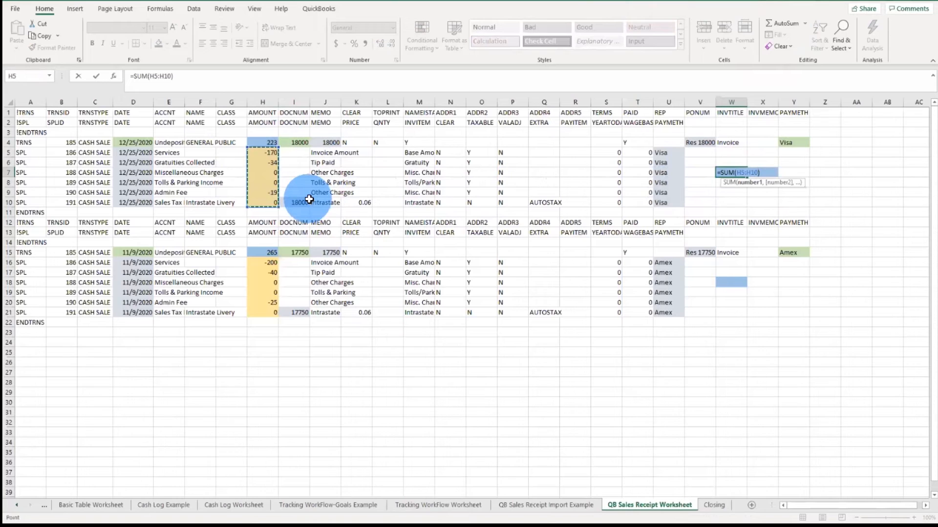
pyautogui.press('Return')
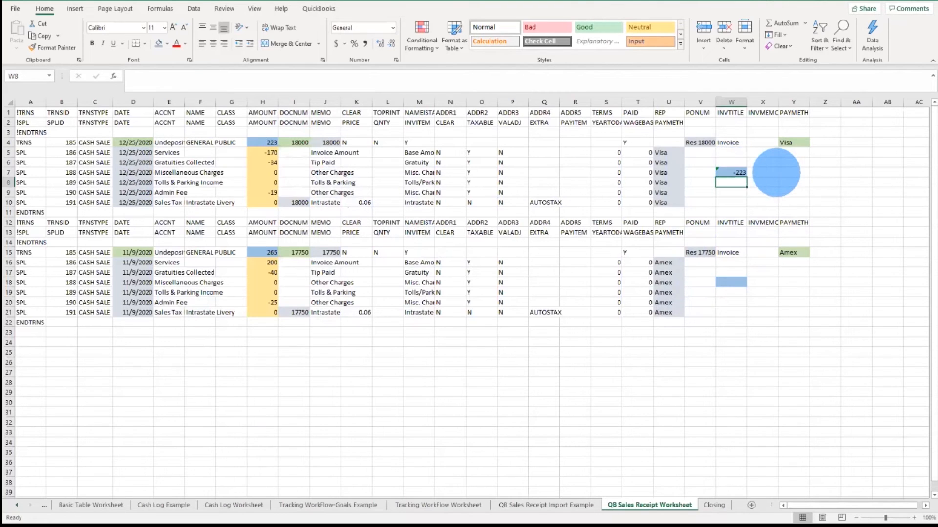
pyautogui.click(770, 172)
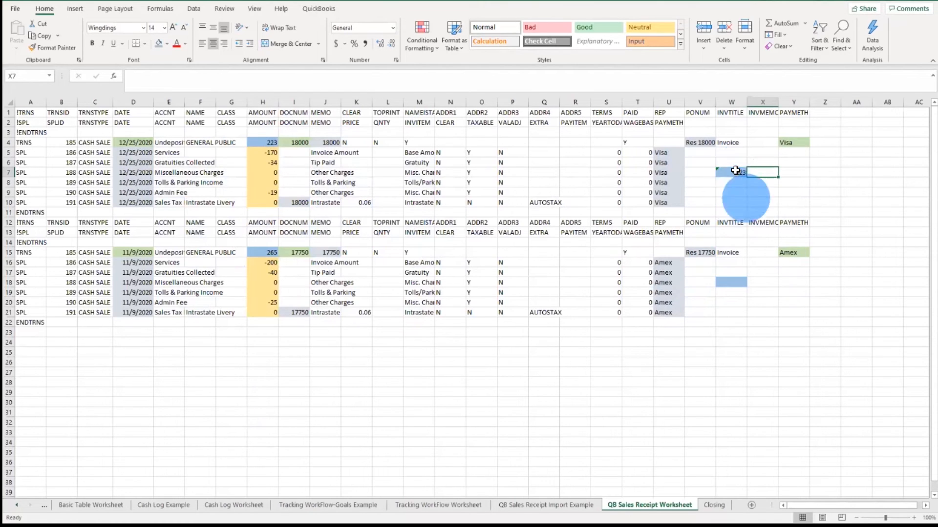
# Step: Change the W7 formula to =-1*(SUM(H5:H10)) so the split total is negated
pyautogui.click(737, 172)
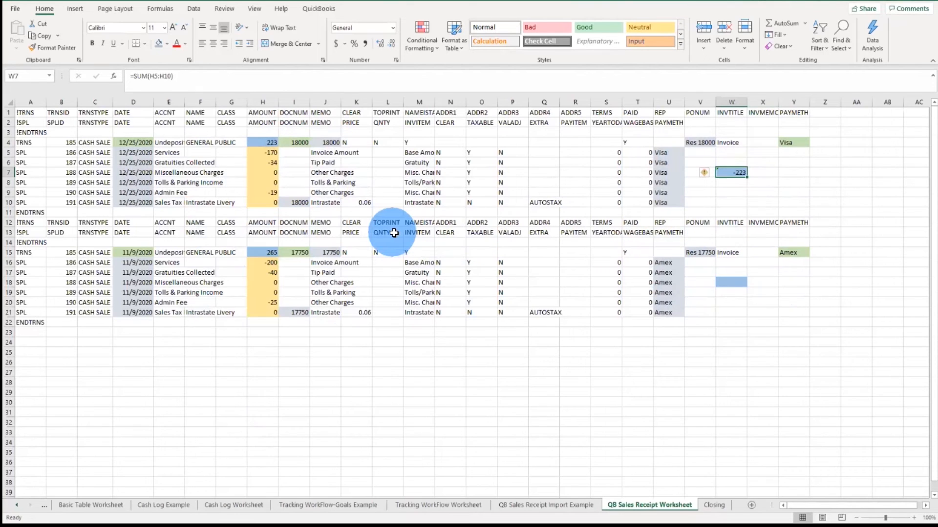
pyautogui.click(139, 77)
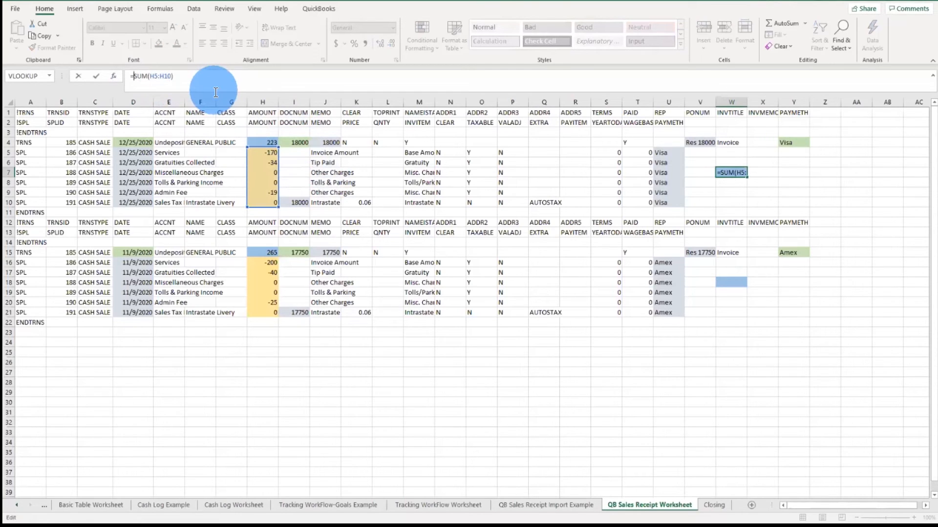
pyautogui.write('-1')
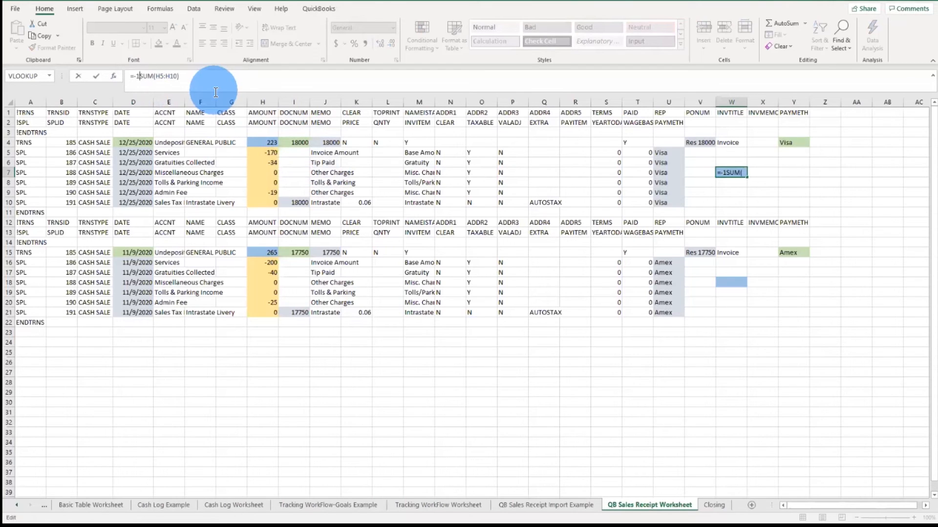
pyautogui.write('*')
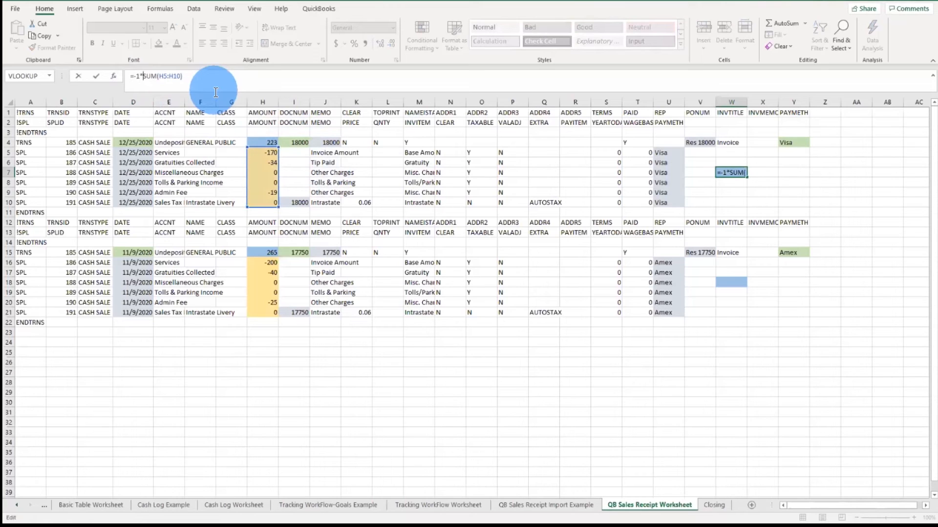
pyautogui.write('(')
pyautogui.click(190, 78)
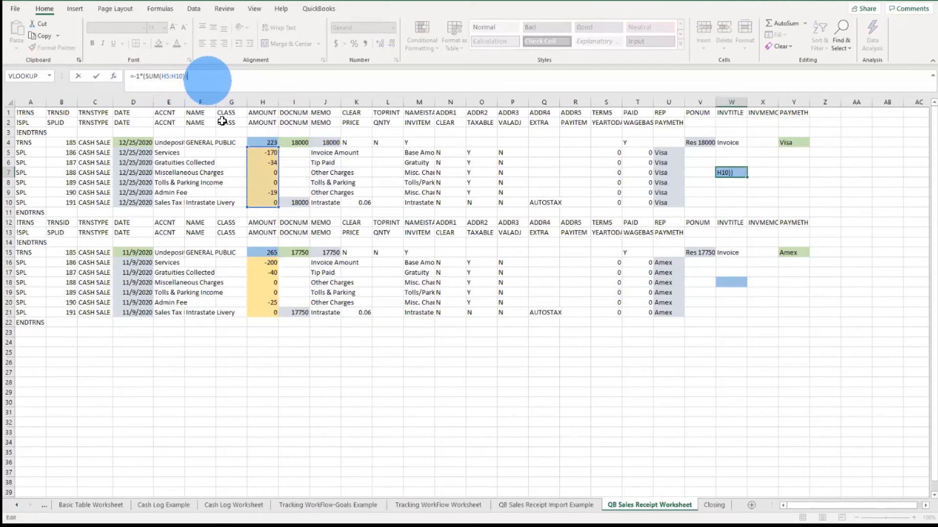
pyautogui.press('Return')
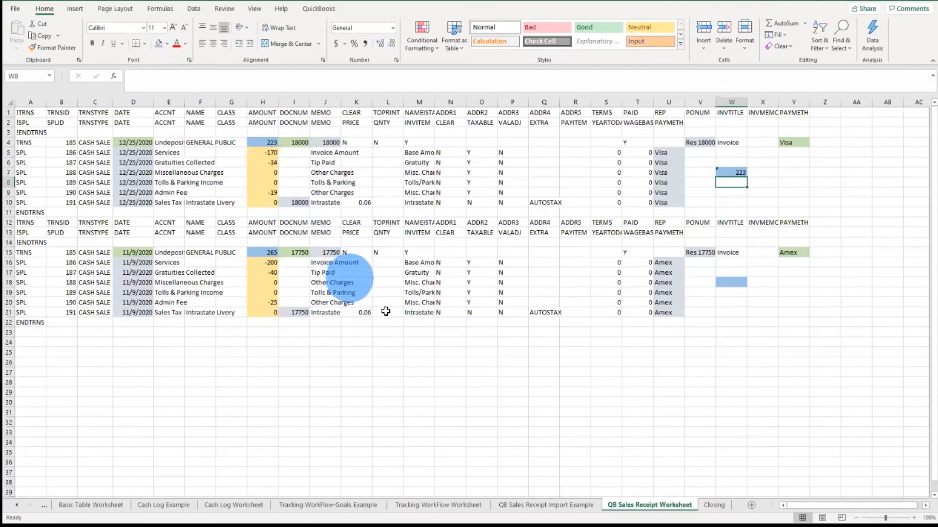
# Step: Copy the split-total formula from W7 and paste it into W18 for the second transaction
pyautogui.click(730, 172)
pyautogui.rightClick(730, 173)
pyautogui.click(738, 253)
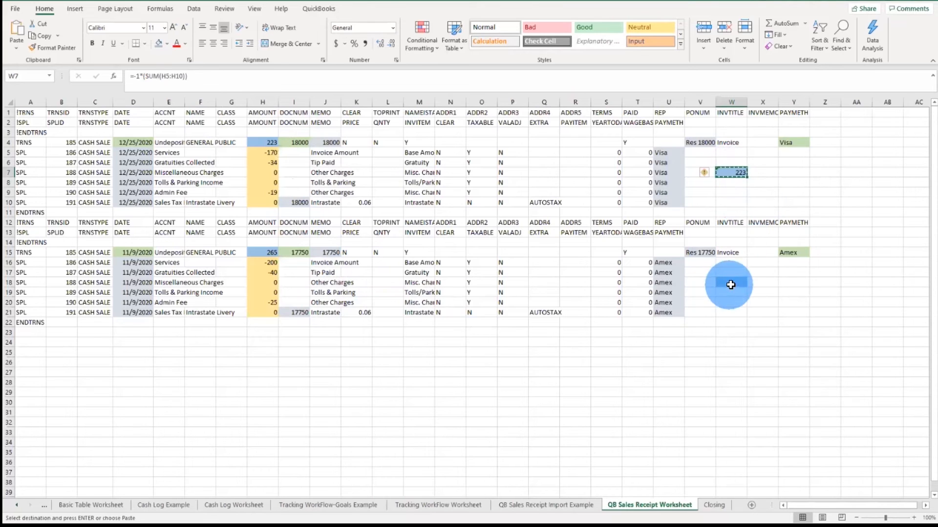
pyautogui.click(730, 282)
pyautogui.press('Return')
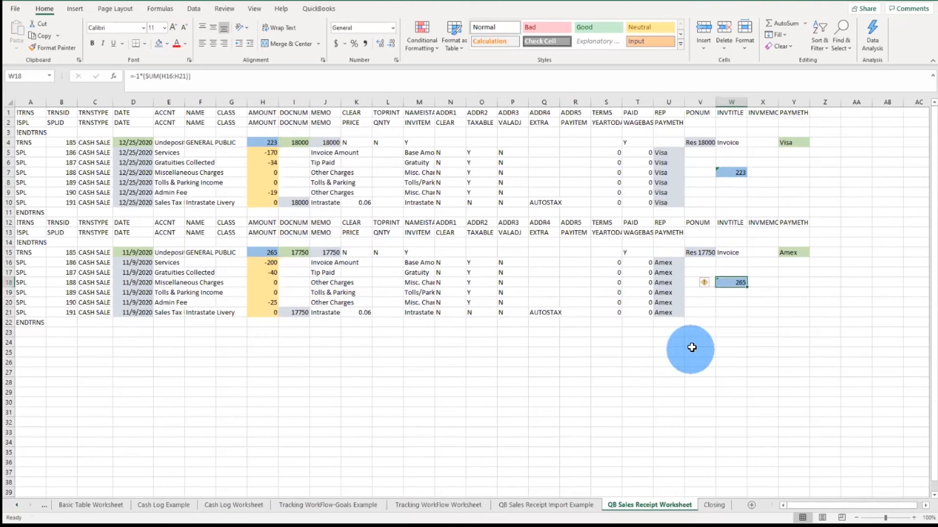
# Step: Look up the Wingdings character codes for the check mark and cross symbols in the Symbol dialog
pyautogui.click(727, 322)
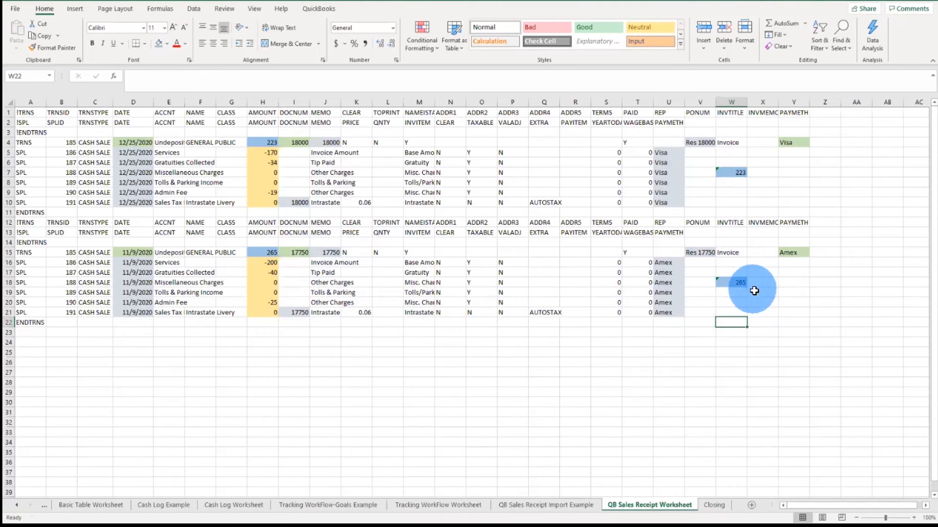
pyautogui.click(773, 173)
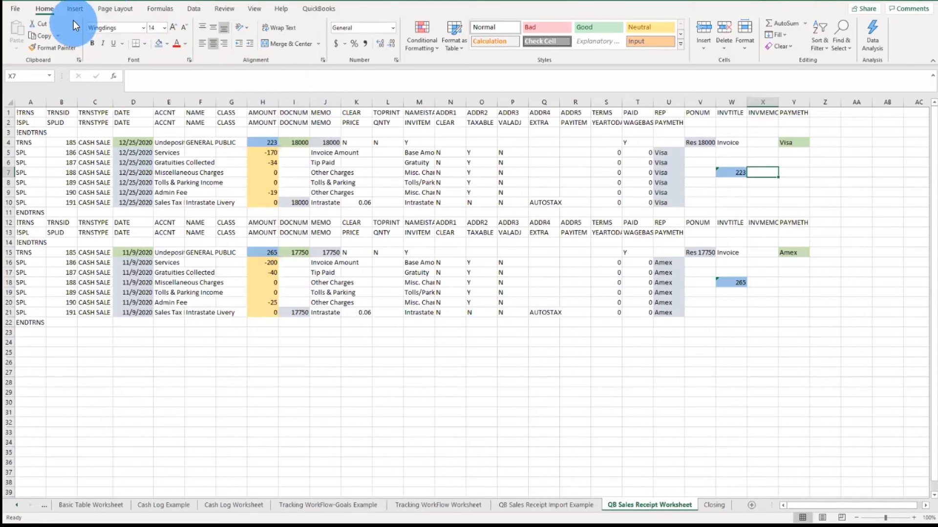
pyautogui.click(78, 8)
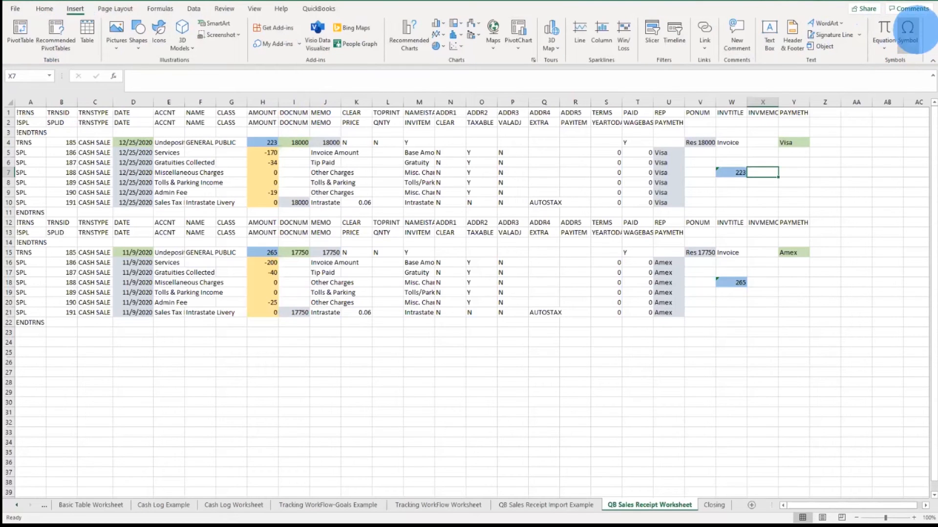
pyautogui.click(908, 31)
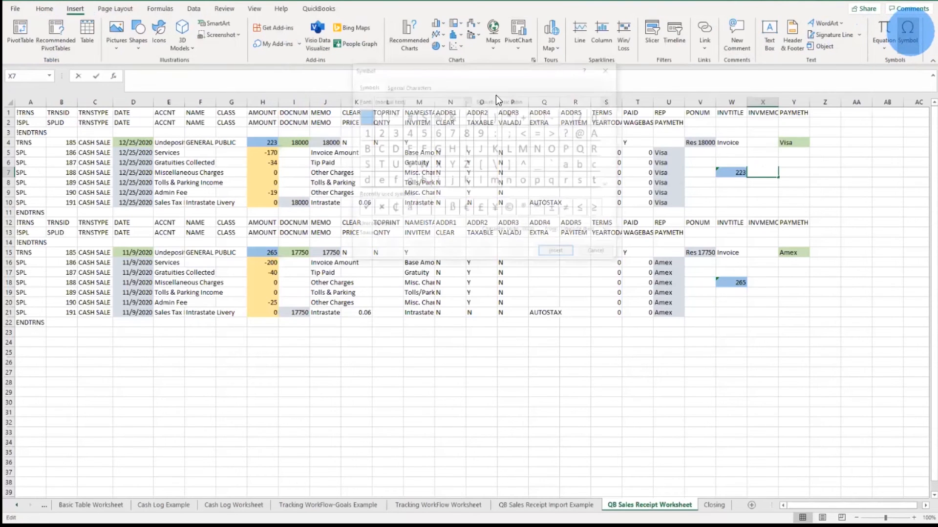
pyautogui.moveTo(446, 70); pyautogui.dragTo(274, 87)
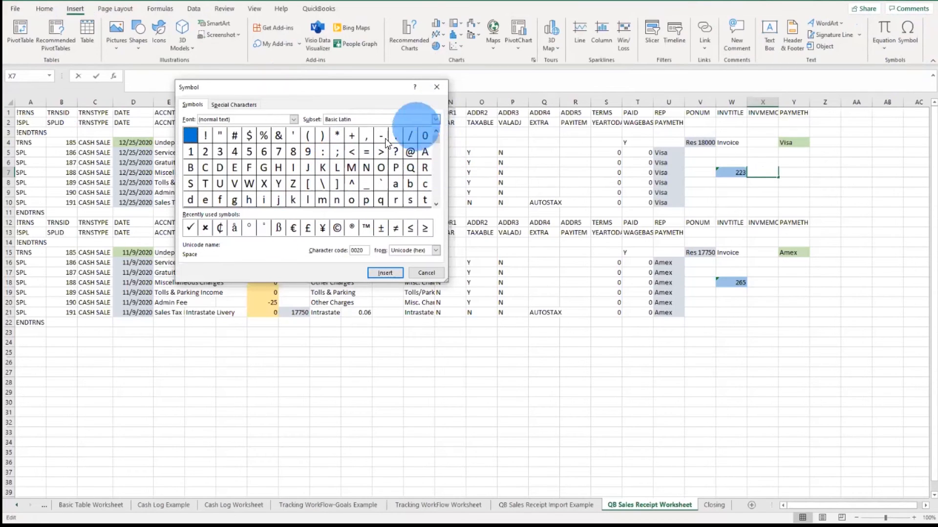
pyautogui.click(190, 228)
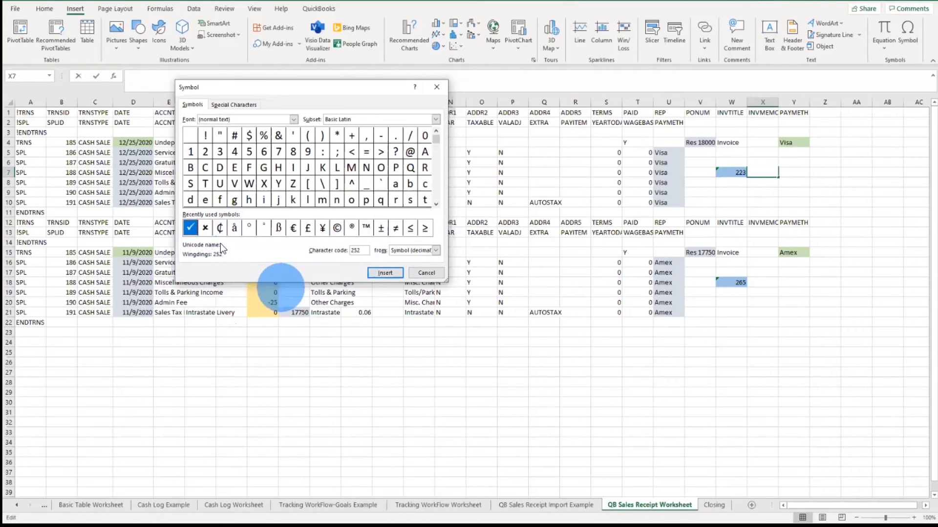
pyautogui.click(205, 229)
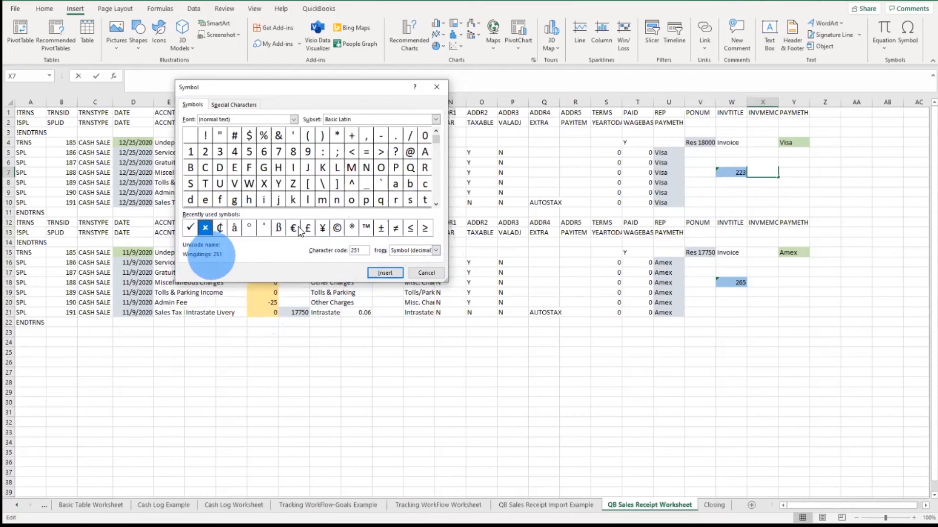
pyautogui.click(424, 273)
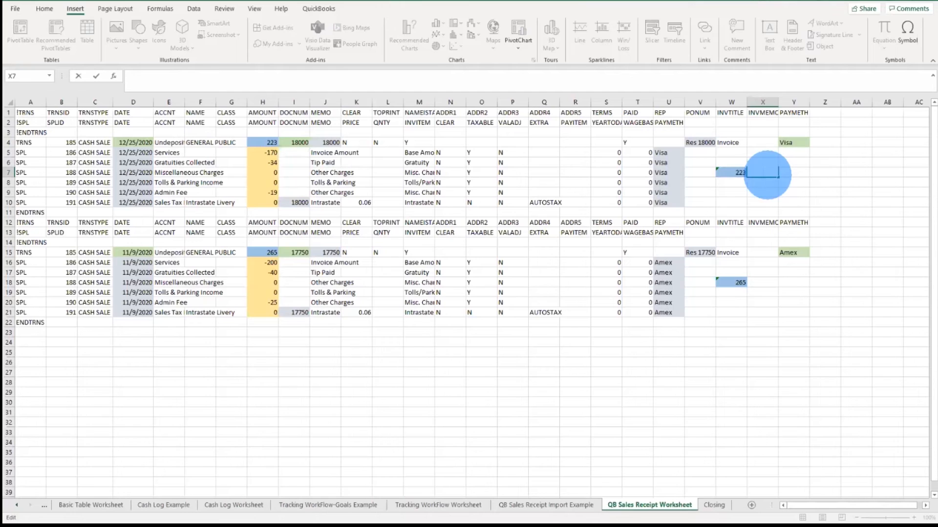
pyautogui.write('=')
pyautogui.click(762, 202)
pyautogui.press('F2')
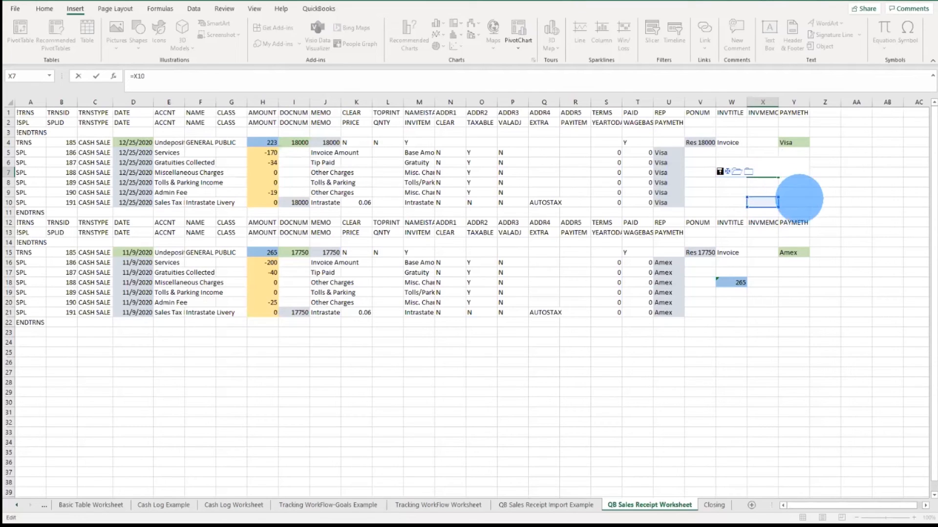
pyautogui.press('BackSpace')
pyautogui.press('BackSpace')
pyautogui.press('BackSpace')
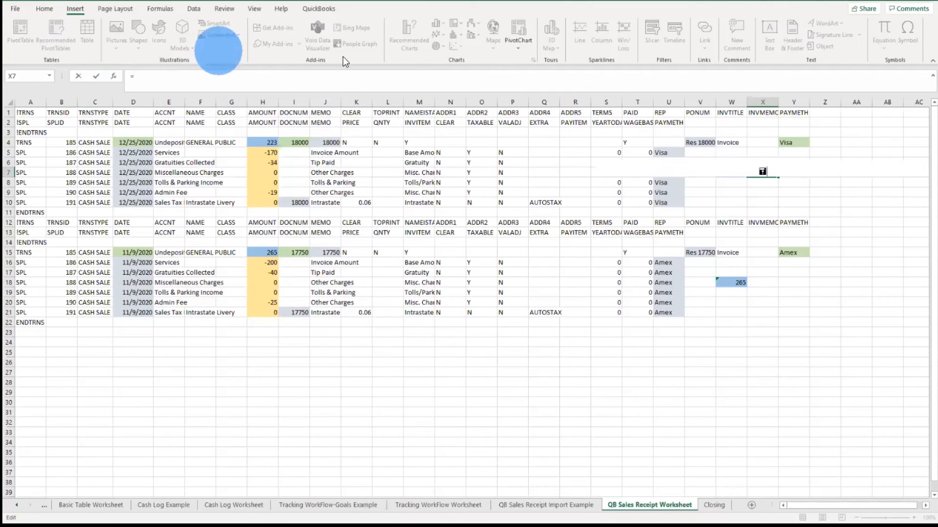
pyautogui.write('=')
pyautogui.click(769, 192)
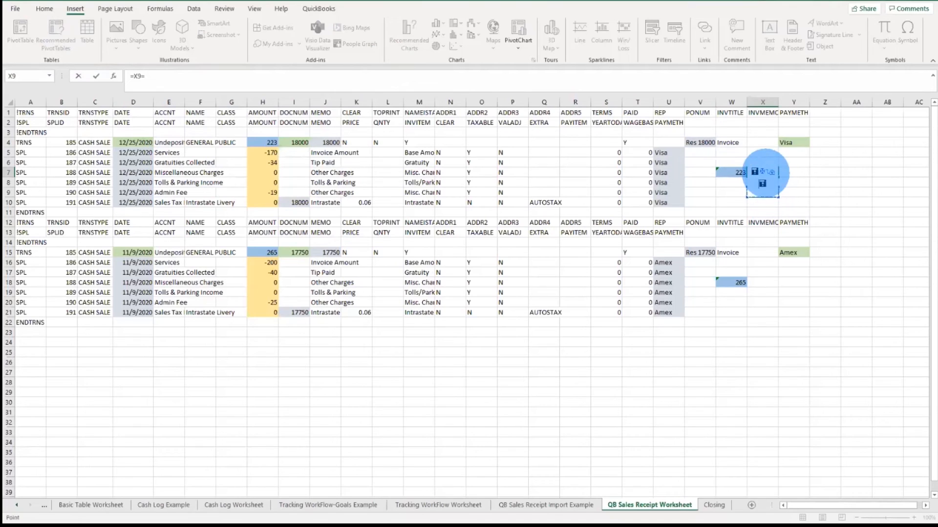
pyautogui.press('Return')
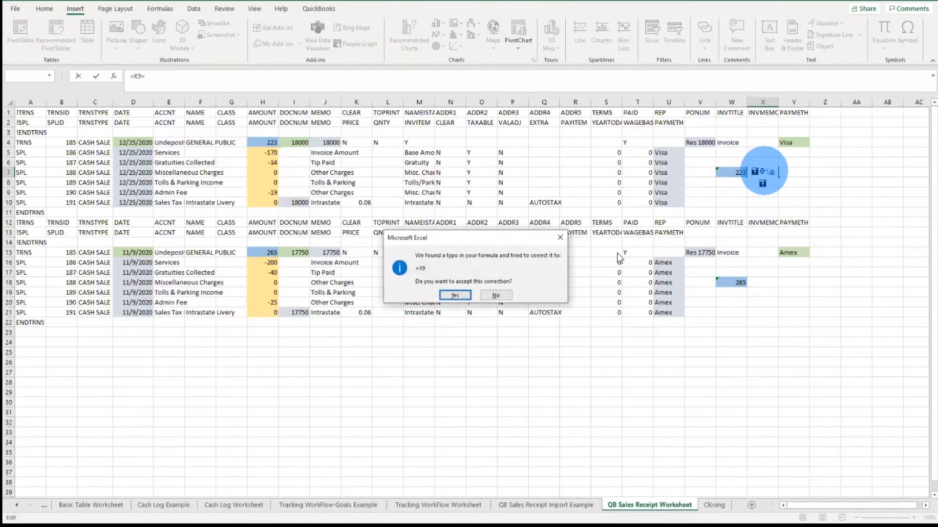
pyautogui.click(463, 295)
# Step: Set cell X7's font to Calibri and clear its contents
pyautogui.click(763, 170)
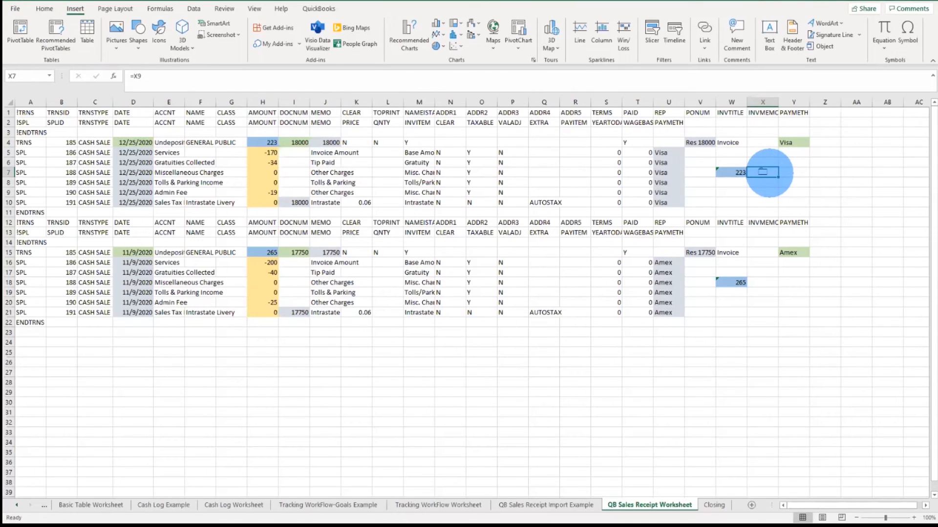
pyautogui.rightClick(769, 173)
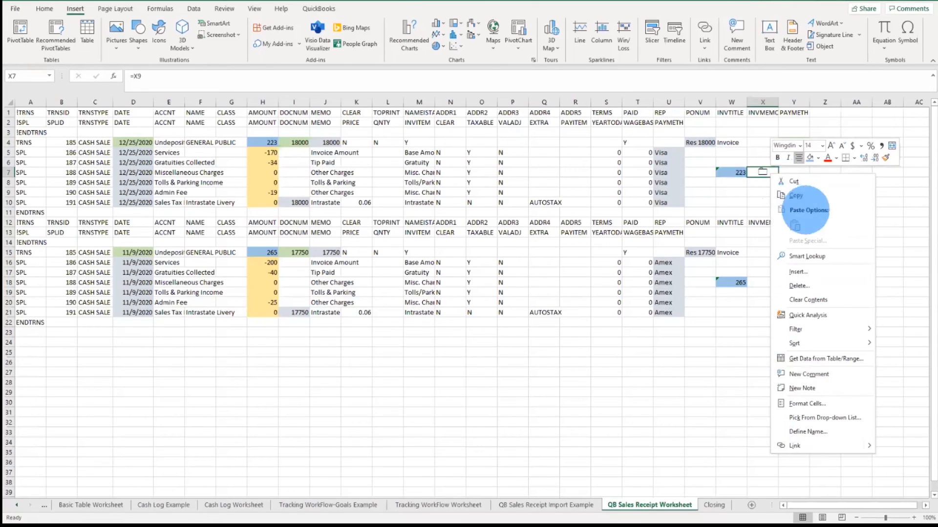
pyautogui.click(800, 145)
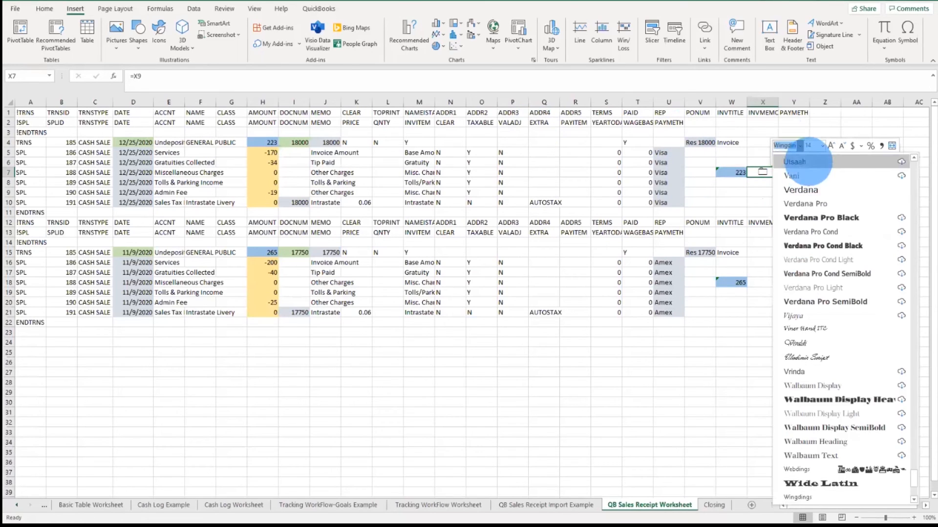
pyautogui.scroll(15, 869, 226)
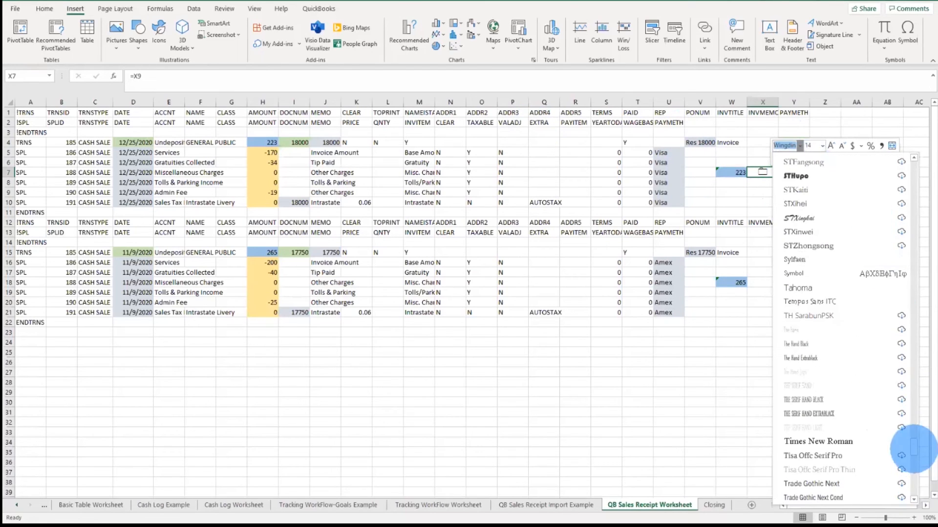
pyautogui.scroll(20, 906, 156)
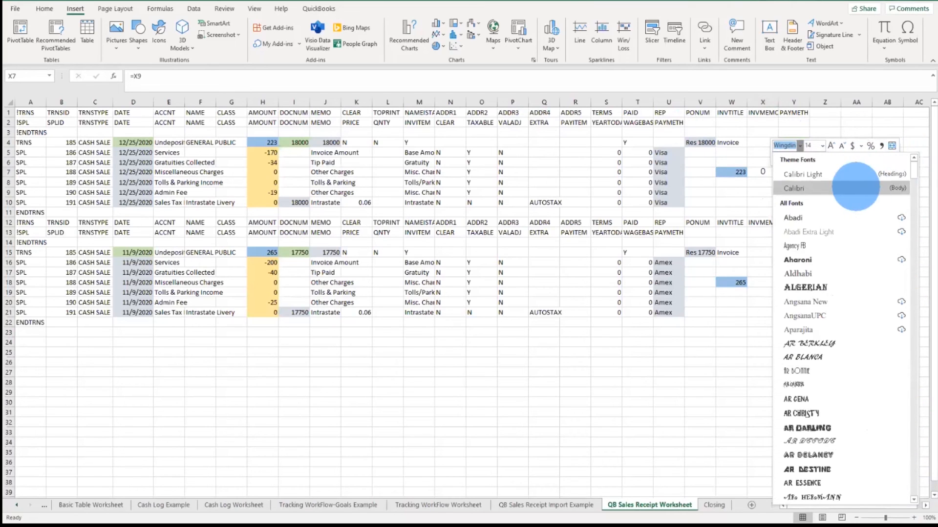
pyautogui.click(801, 188)
pyautogui.click(760, 171)
pyautogui.press('Delete')
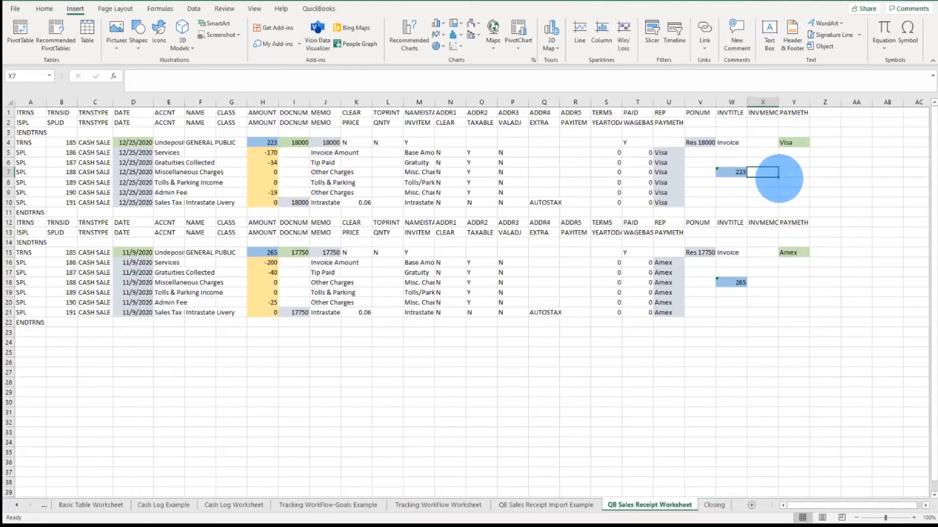
# Step: Enter in X7 the formula =IF((w7=h4),CHAR(252),CHAR(251)) to flag whether the split total matches the transaction amount
pyautogui.write('=')
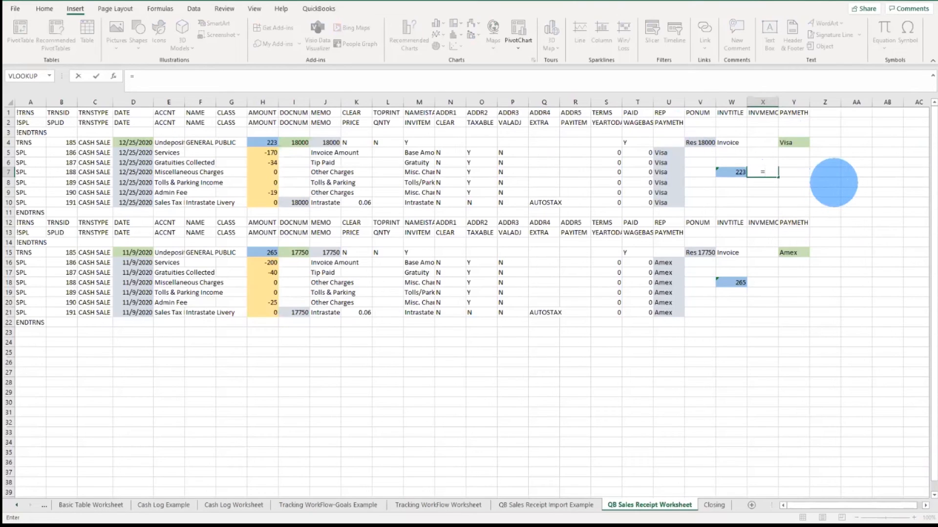
pyautogui.write('IF')
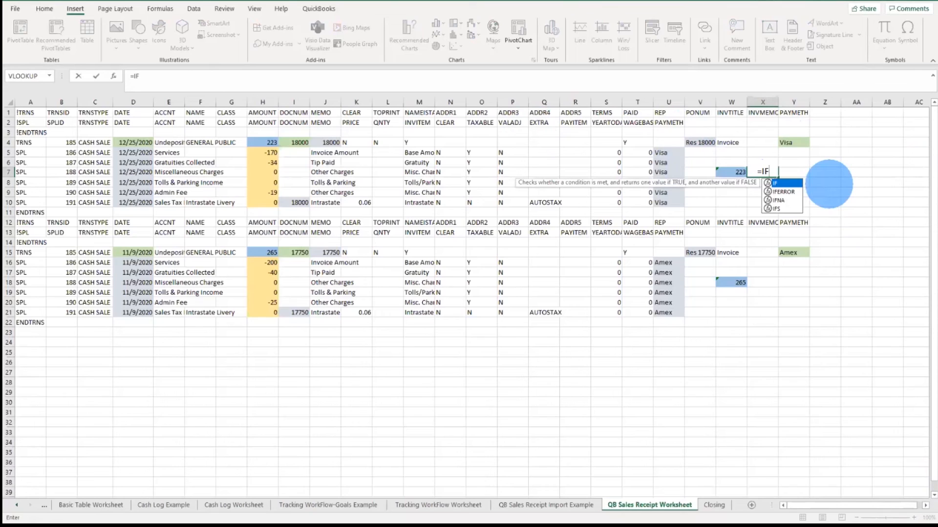
pyautogui.write('((')
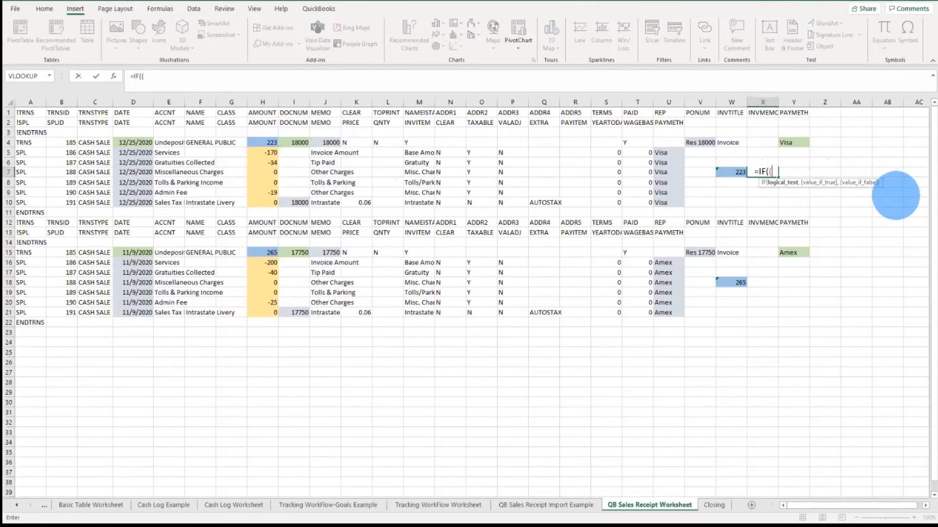
pyautogui.write('w')
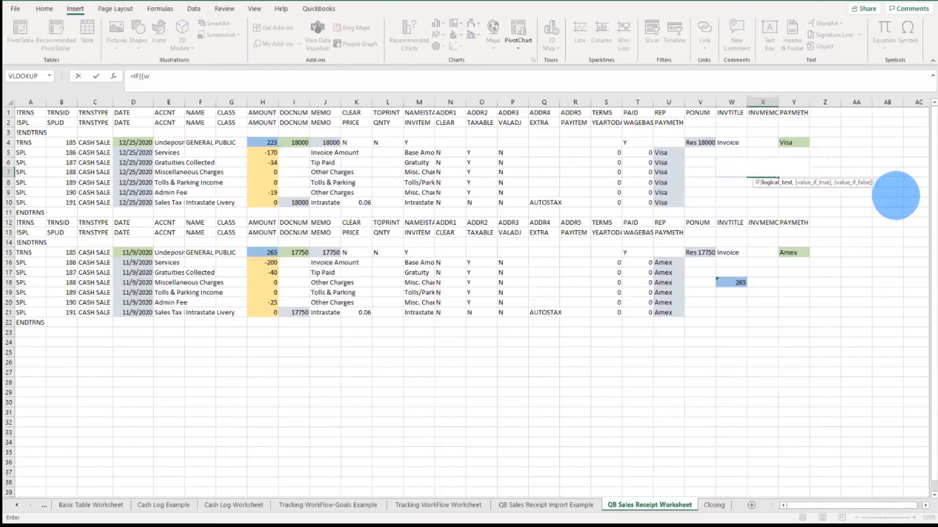
pyautogui.write('7')
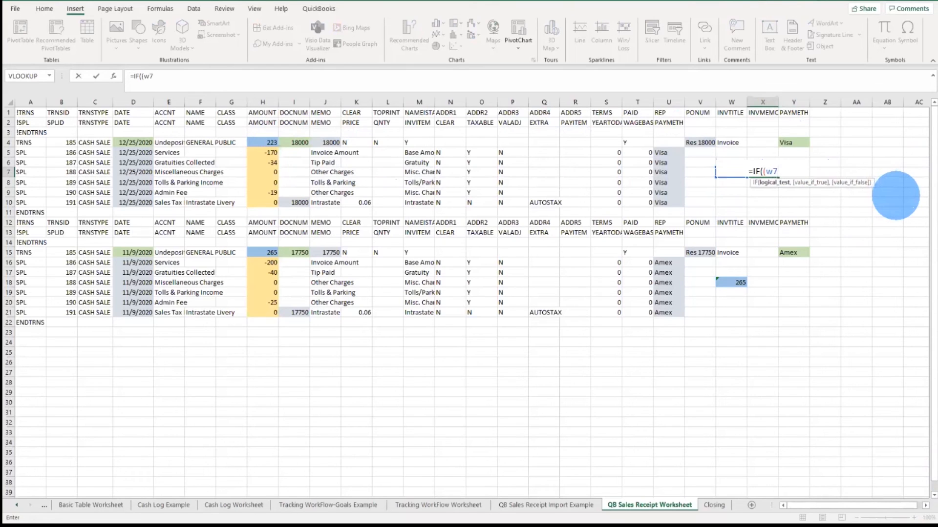
pyautogui.write('=h4')
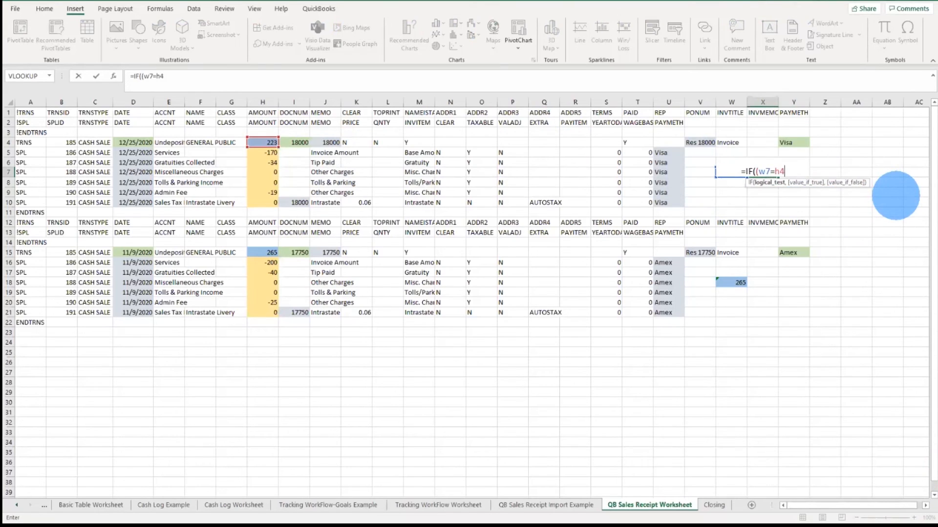
pyautogui.write('),')
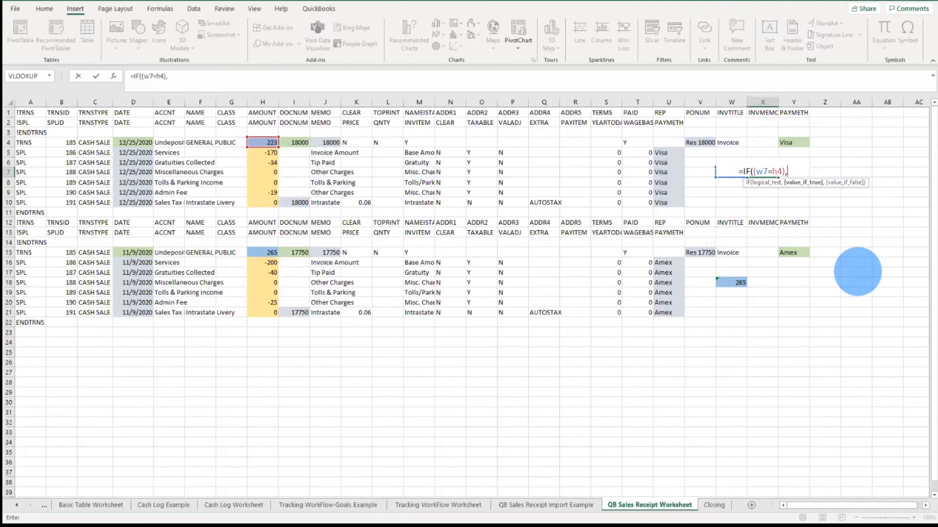
pyautogui.write('CHAR')
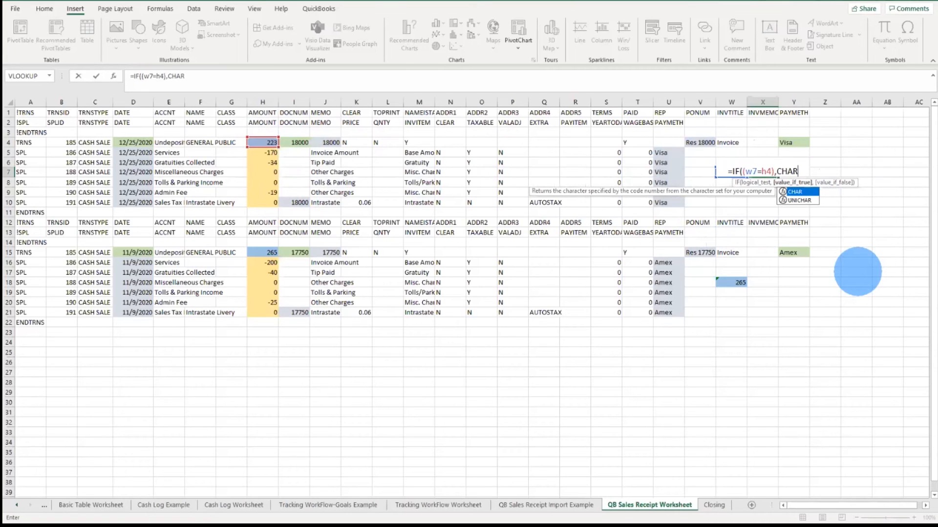
pyautogui.write('(')
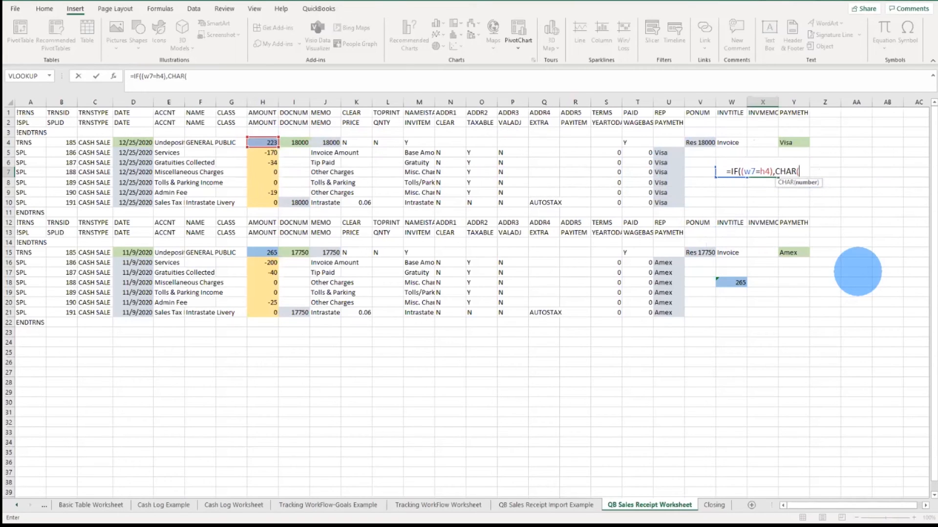
pyautogui.write('252')
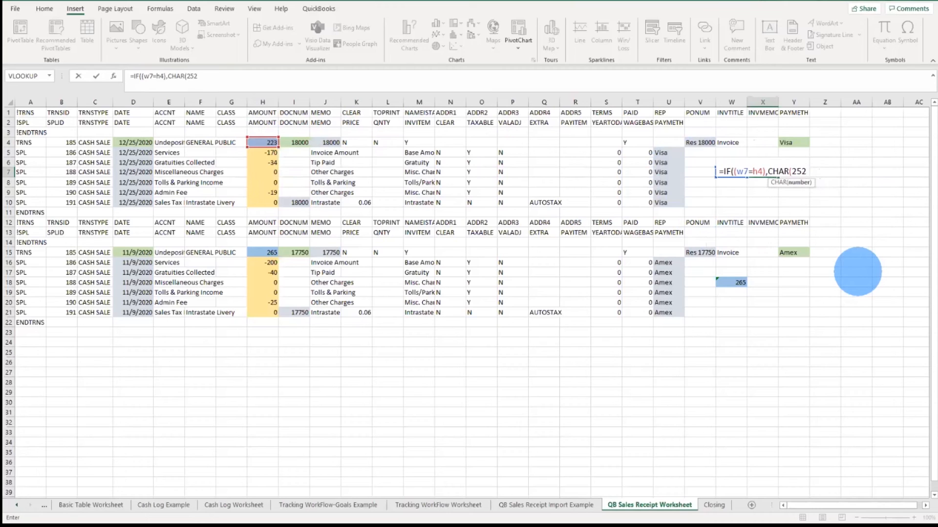
pyautogui.write(')')
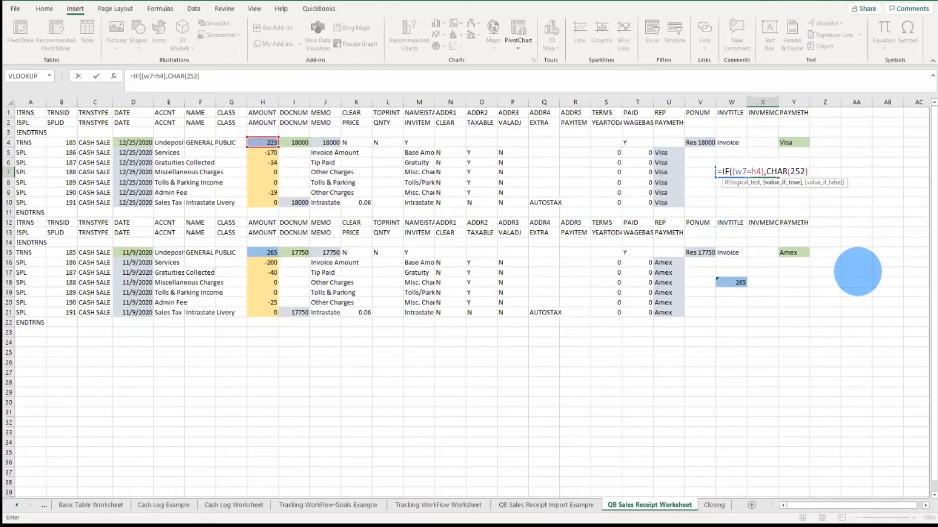
pyautogui.write(',')
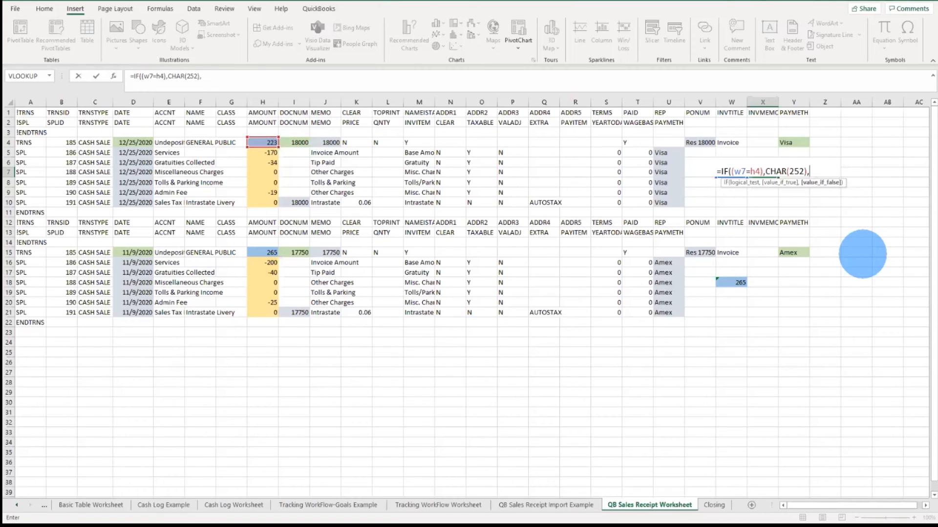
pyautogui.write('CHAR')
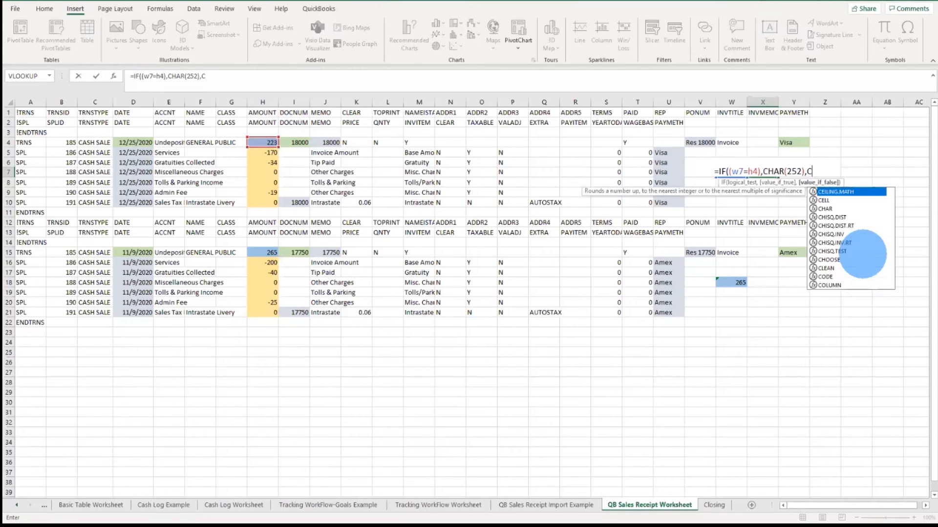
pyautogui.write('(')
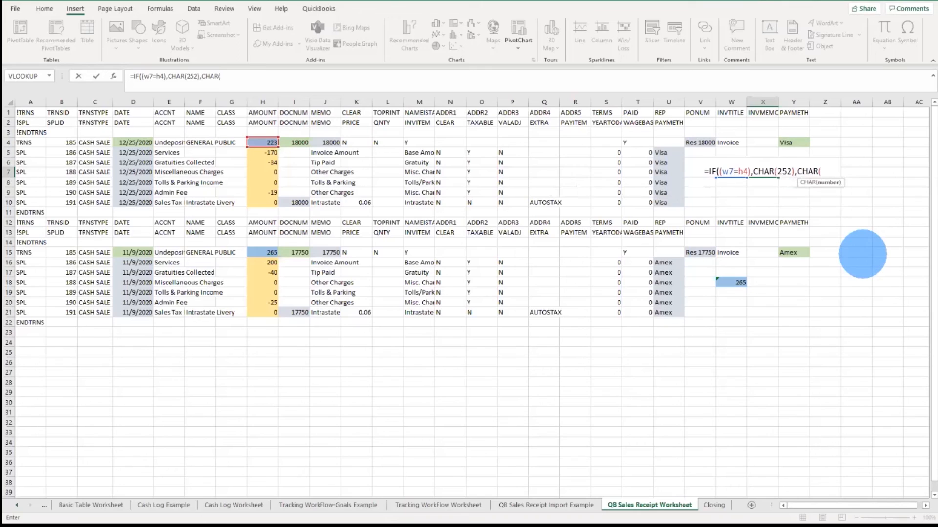
pyautogui.write('2512')
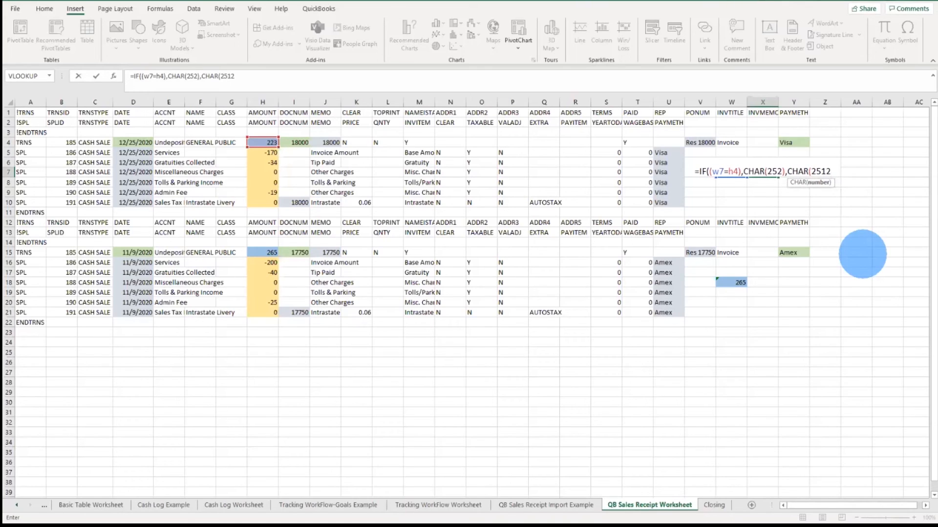
pyautogui.press('BackSpace')
pyautogui.write(')')
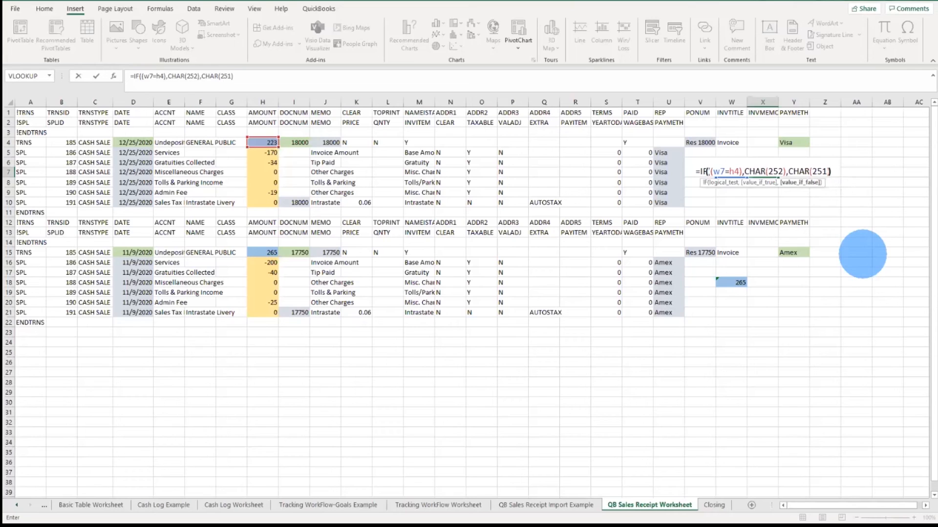
pyautogui.write(')')
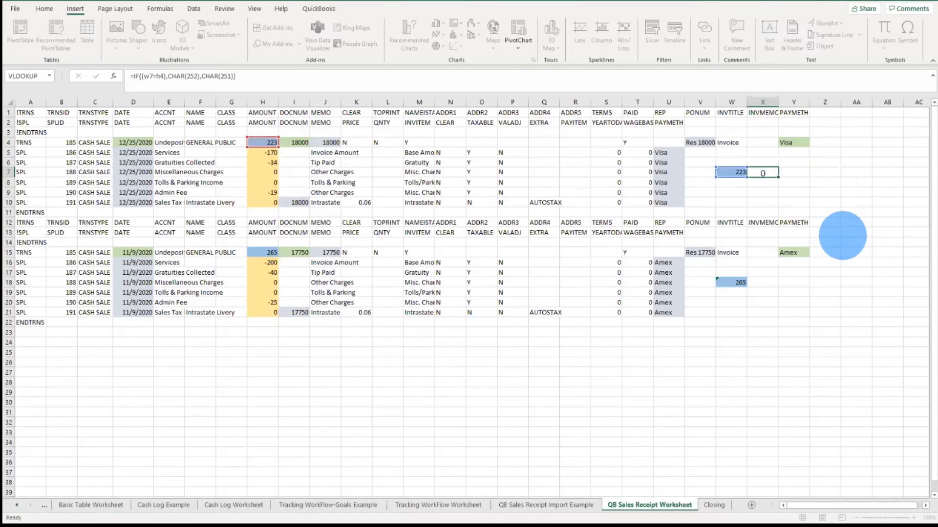
pyautogui.press('Return')
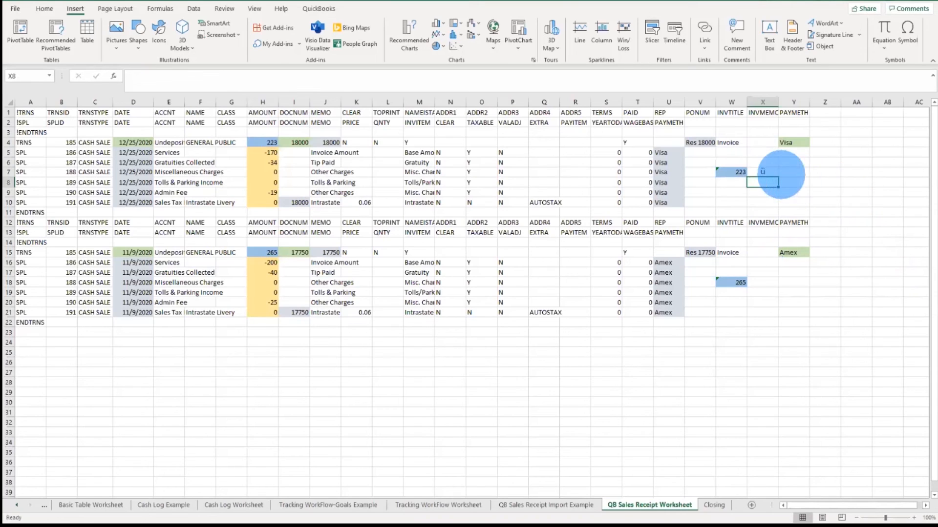
# Step: Set cell X7's font to Wingdings so the result shows as a check or cross symbol
pyautogui.click(761, 172)
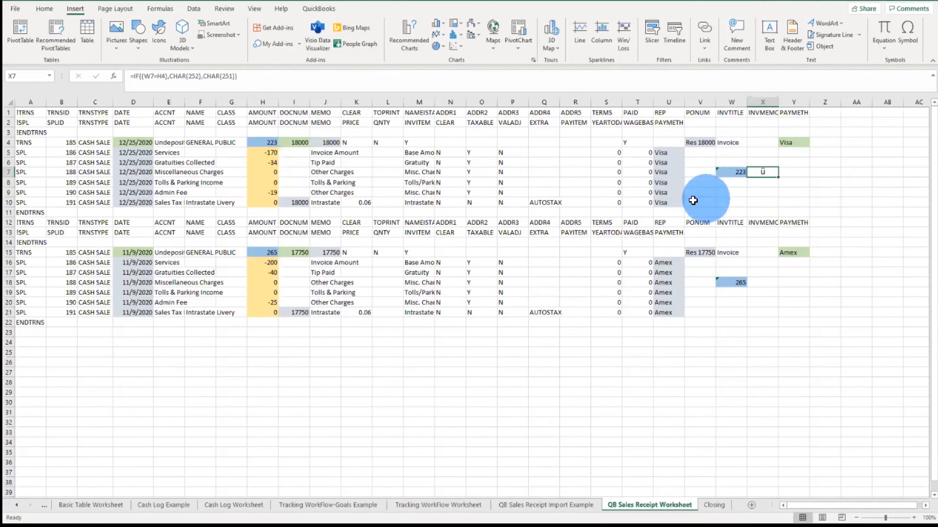
pyautogui.rightClick(767, 171)
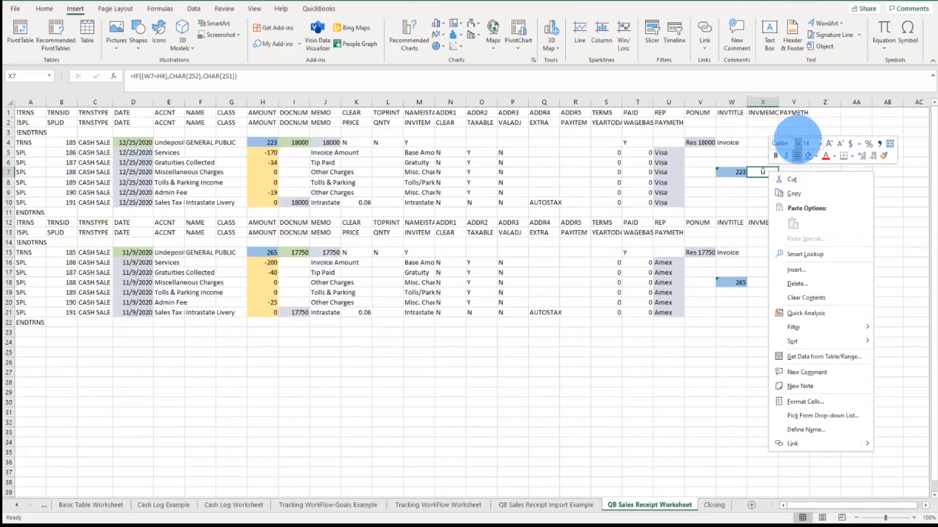
pyautogui.click(798, 143)
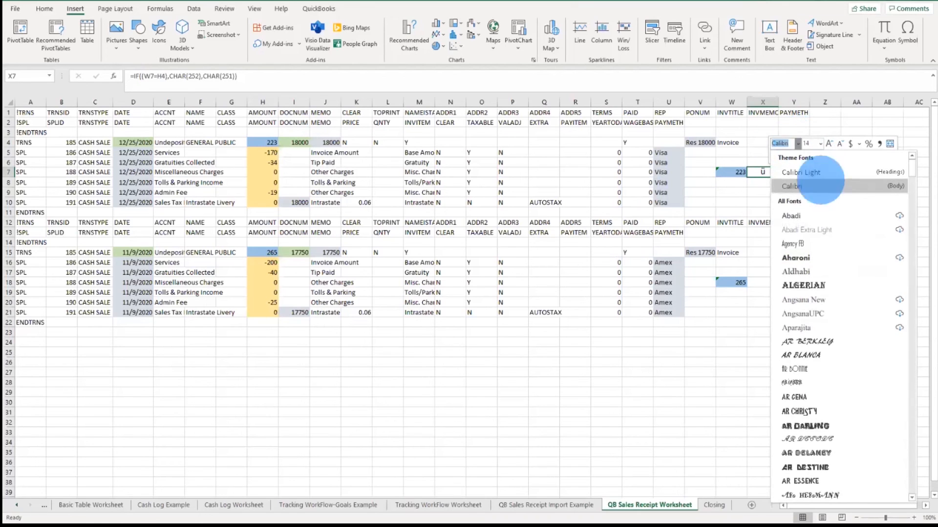
pyautogui.moveTo(912, 167); pyautogui.dragTo(912, 486)
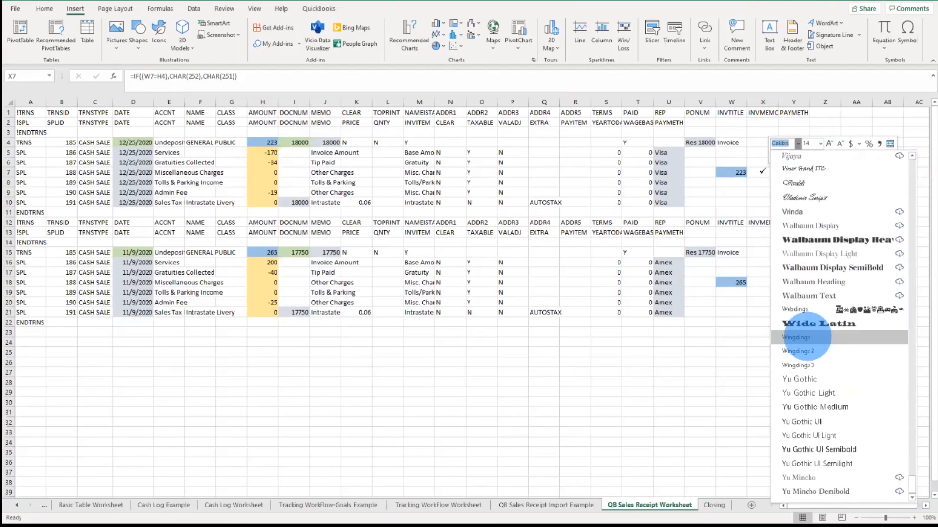
pyautogui.click(807, 337)
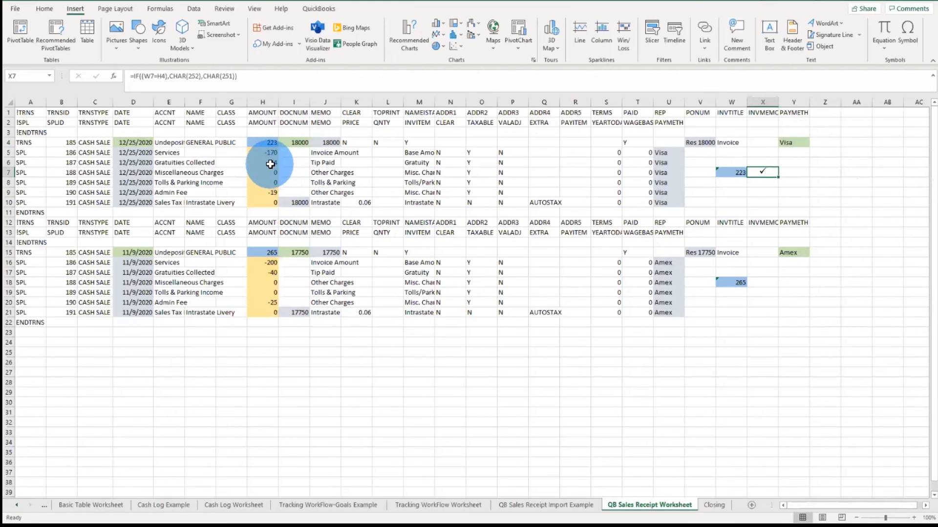
# Step: Test the check by changing the Admin Fee amount in H9 to -20, then restore it to -19
pyautogui.click(270, 192)
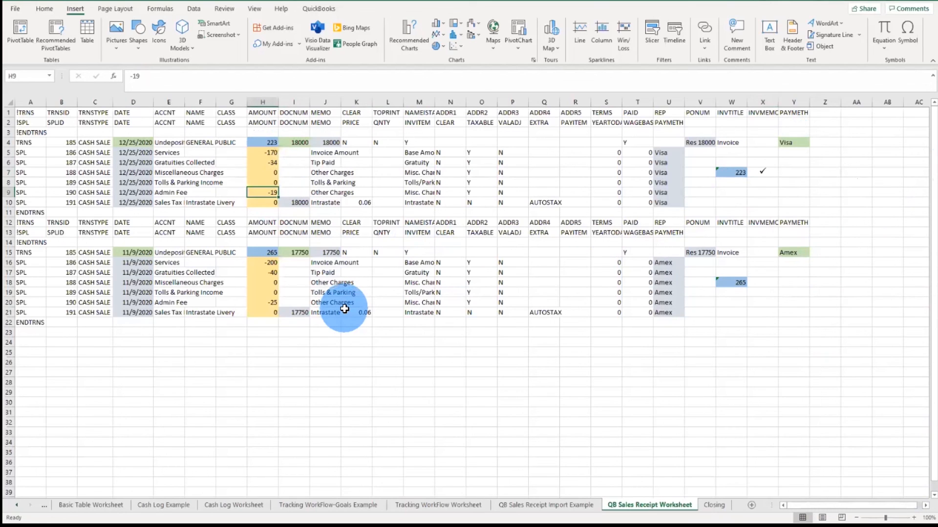
pyautogui.write('-20')
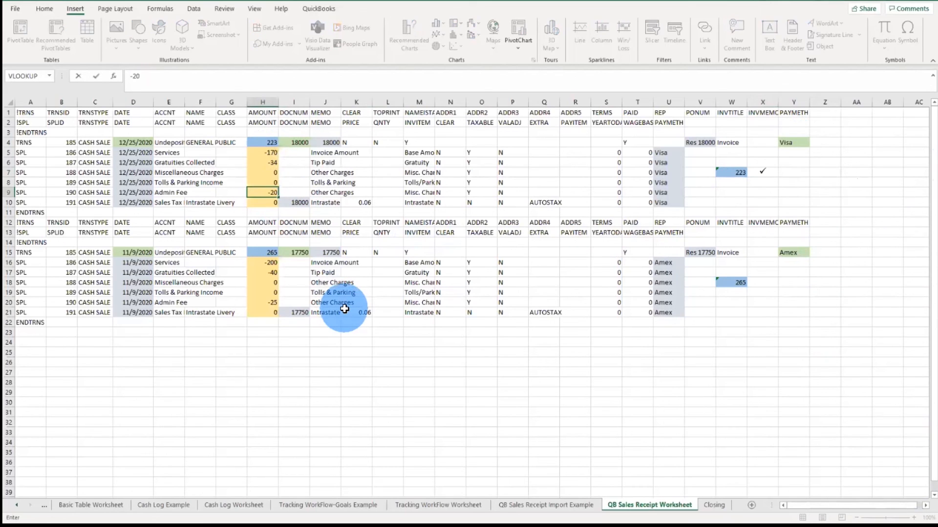
pyautogui.press('Return')
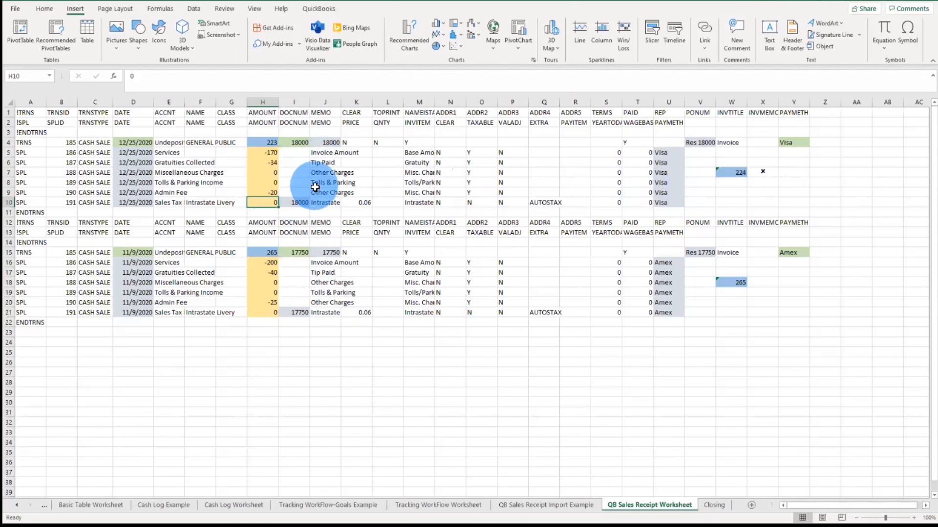
pyautogui.click(268, 192)
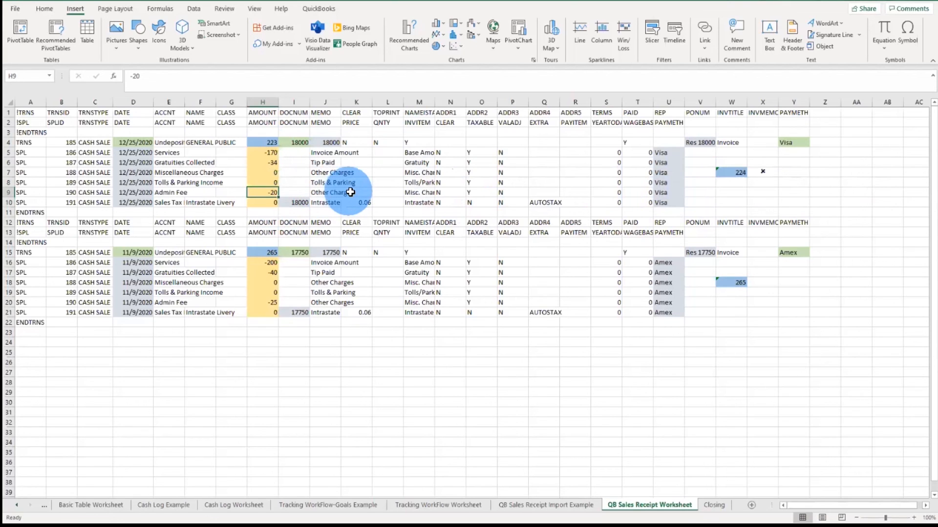
pyautogui.write('-19')
pyautogui.press('Return')
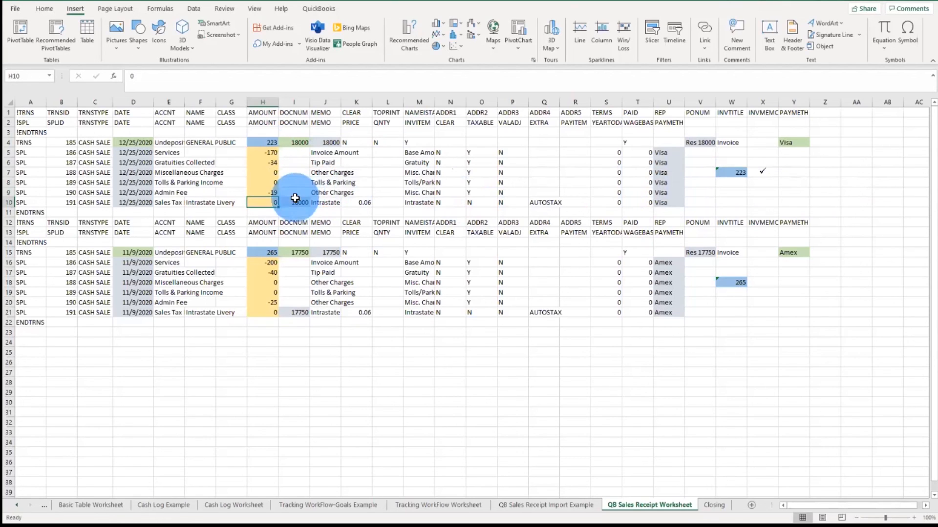
# Step: Create a new conditional formatting rule on X7 that formats cells whose value is equal to =CHAR(252)
pyautogui.click(768, 175)
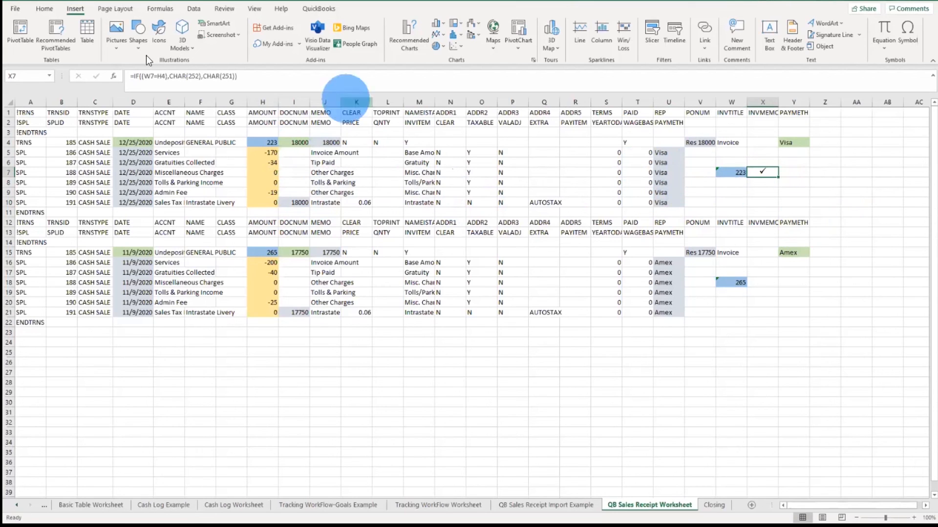
pyautogui.click(50, 8)
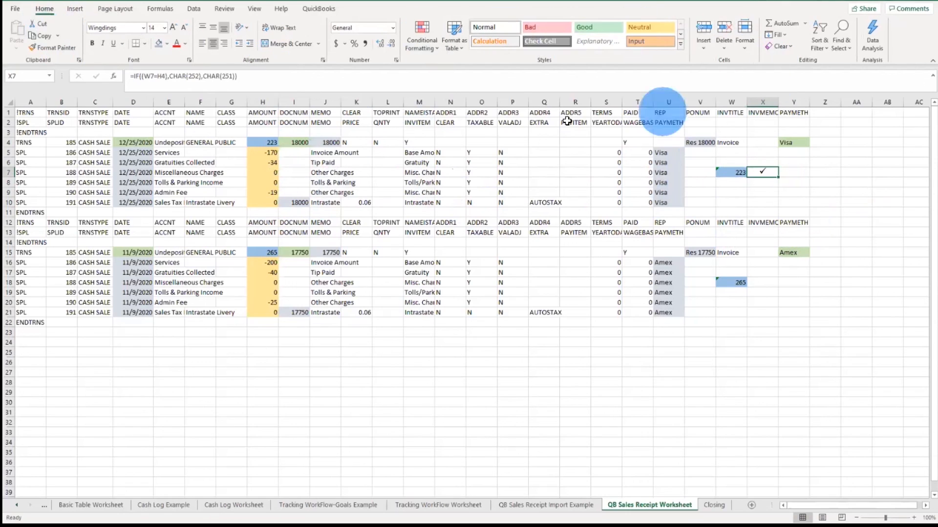
pyautogui.click(423, 48)
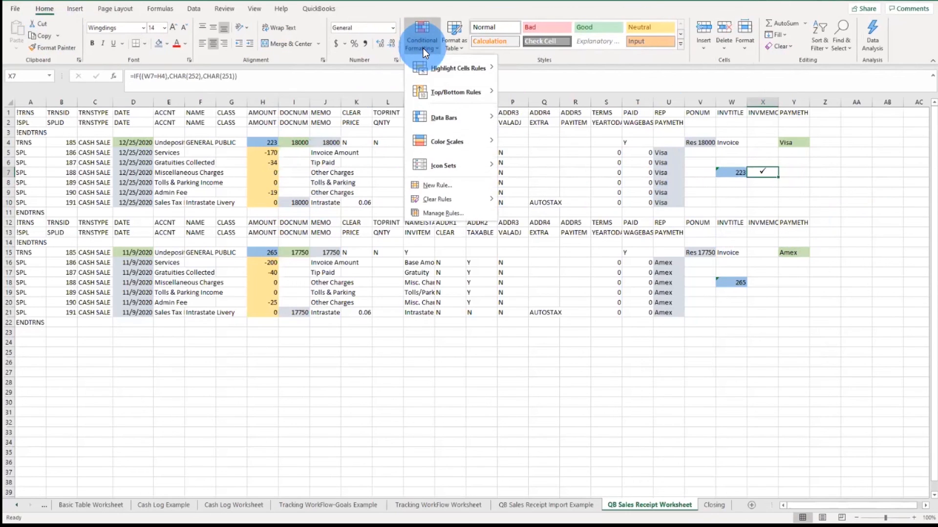
pyautogui.click(441, 186)
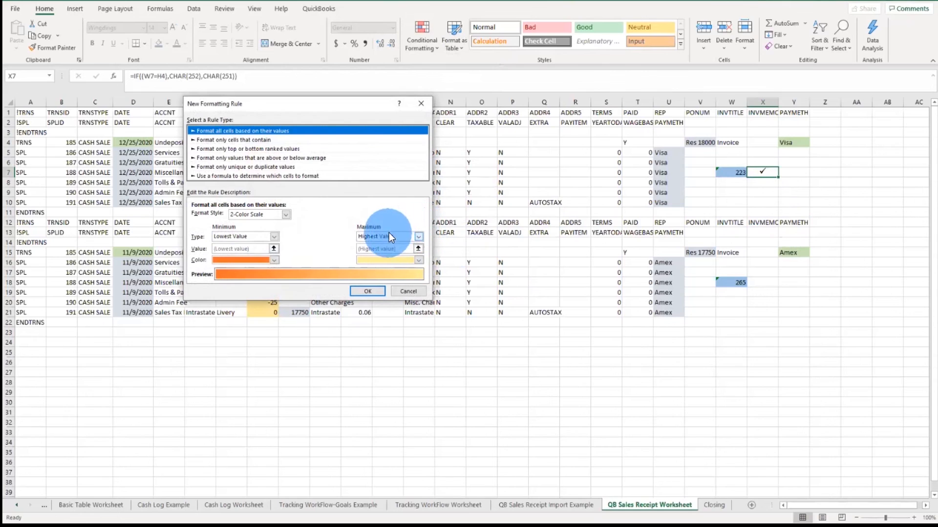
pyautogui.click(213, 141)
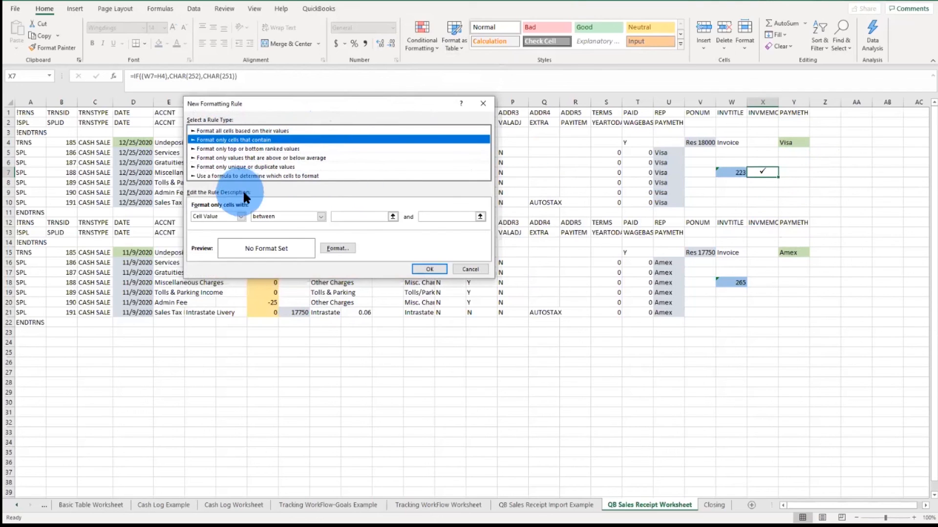
pyautogui.click(319, 214)
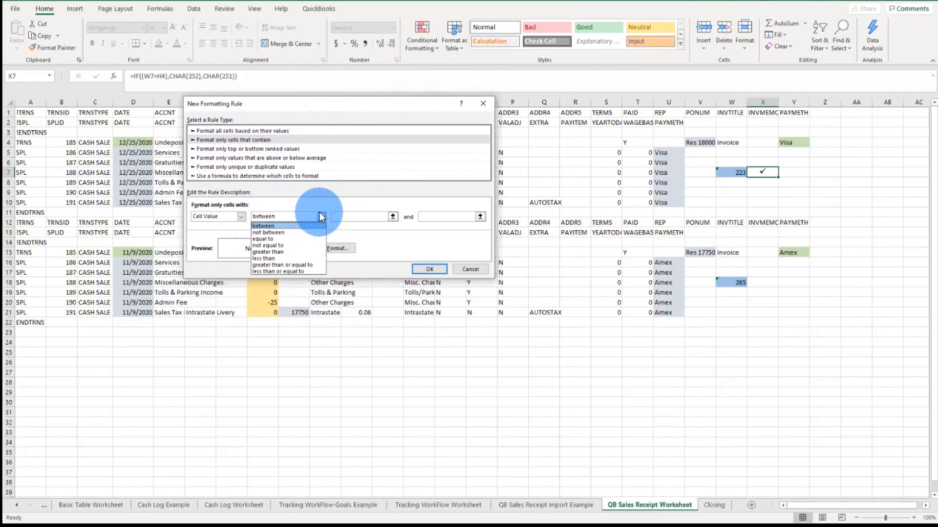
pyautogui.click(286, 239)
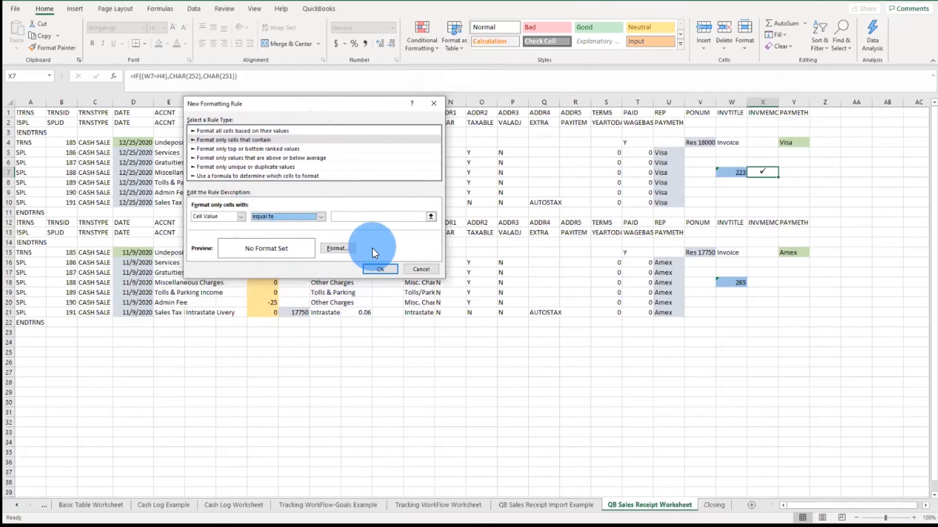
pyautogui.click(372, 219)
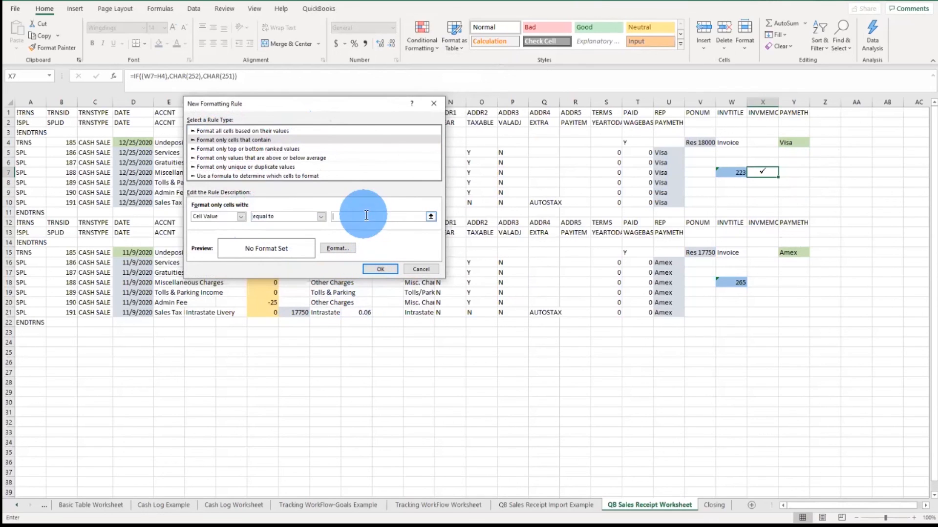
pyautogui.write('=')
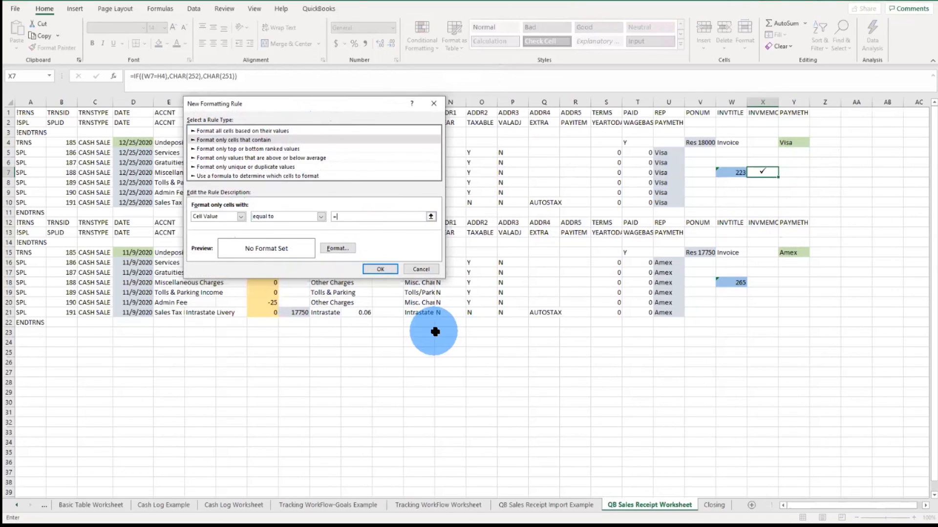
pyautogui.write('CHAR(@%@)')
pyautogui.press('BackSpace')
pyautogui.press('BackSpace')
pyautogui.press('BackSpace')
pyautogui.press('BackSpace')
pyautogui.press('BackSpace')
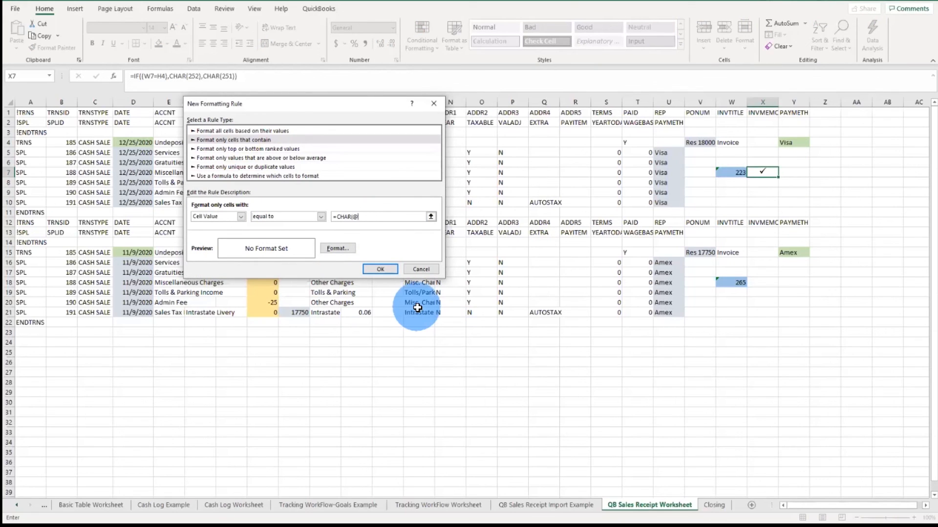
pyautogui.write('(252')
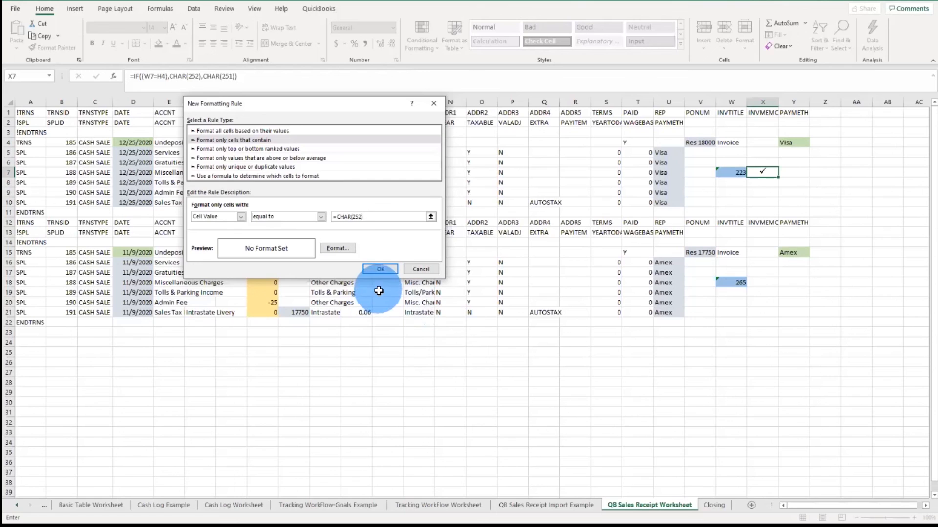
# Step: Set that rule's format to a bold, dark green font and apply the rule
pyautogui.click(341, 250)
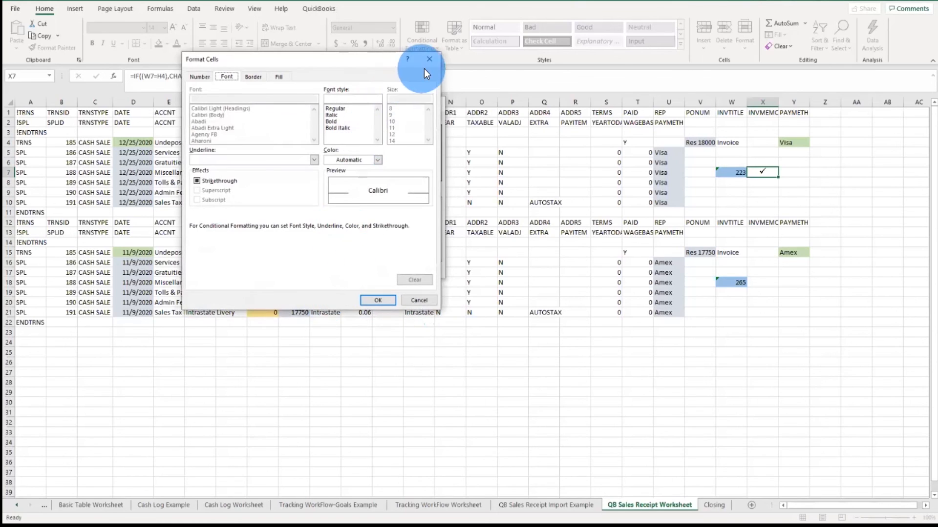
pyautogui.click(423, 301)
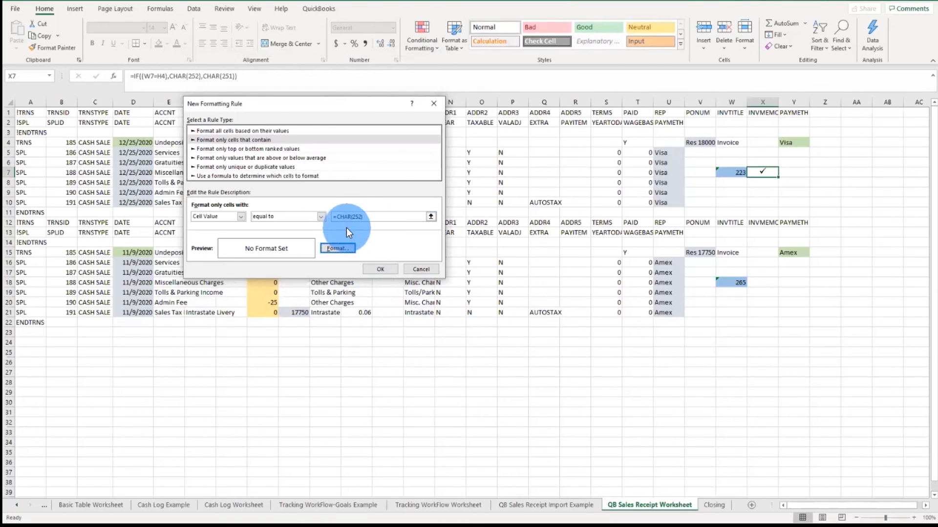
pyautogui.moveTo(352, 219); pyautogui.dragTo(377, 226)
pyautogui.click(347, 252)
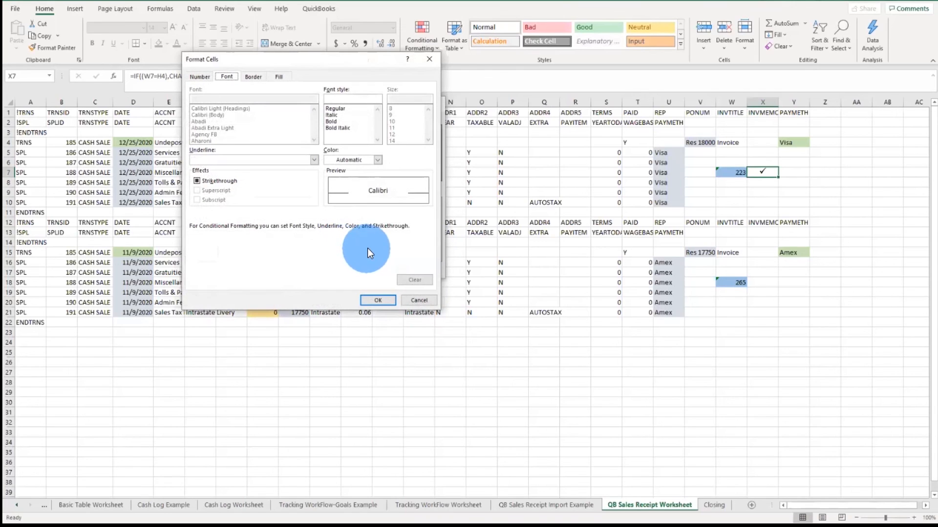
pyautogui.click(334, 121)
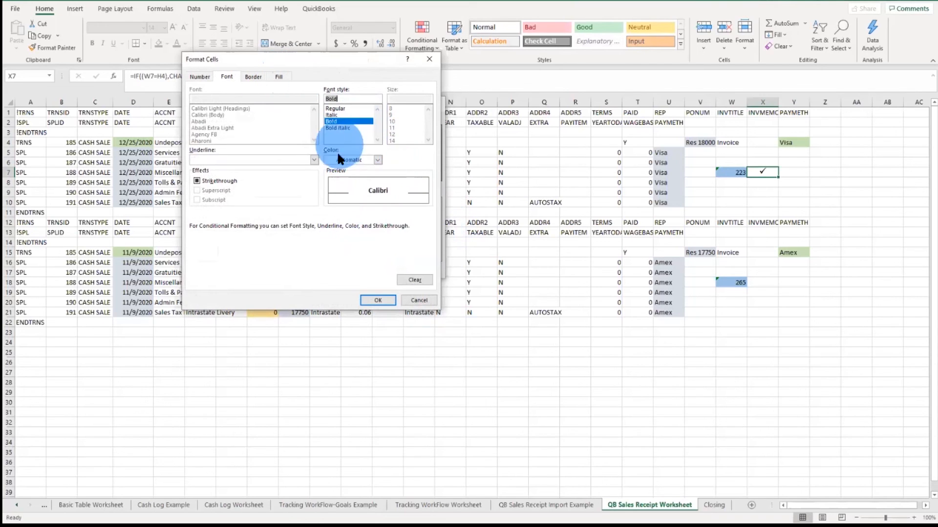
pyautogui.click(379, 159)
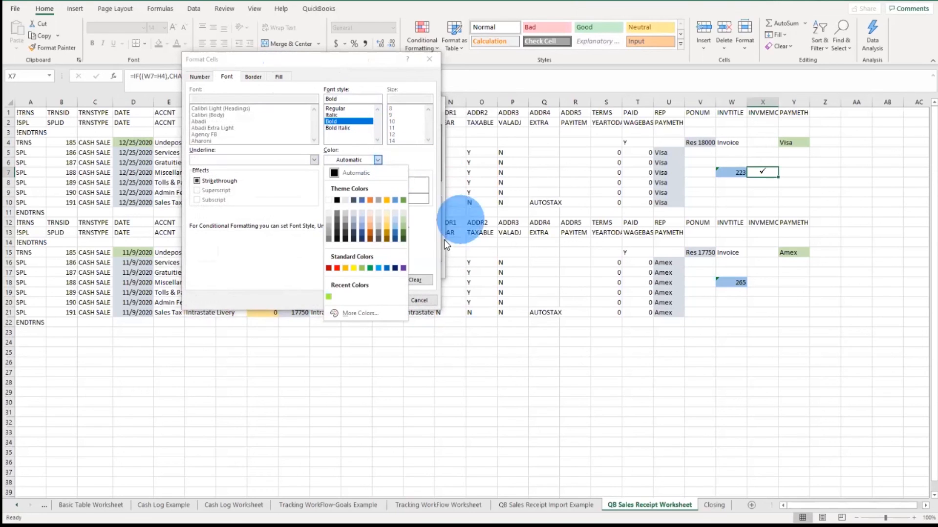
pyautogui.click(402, 228)
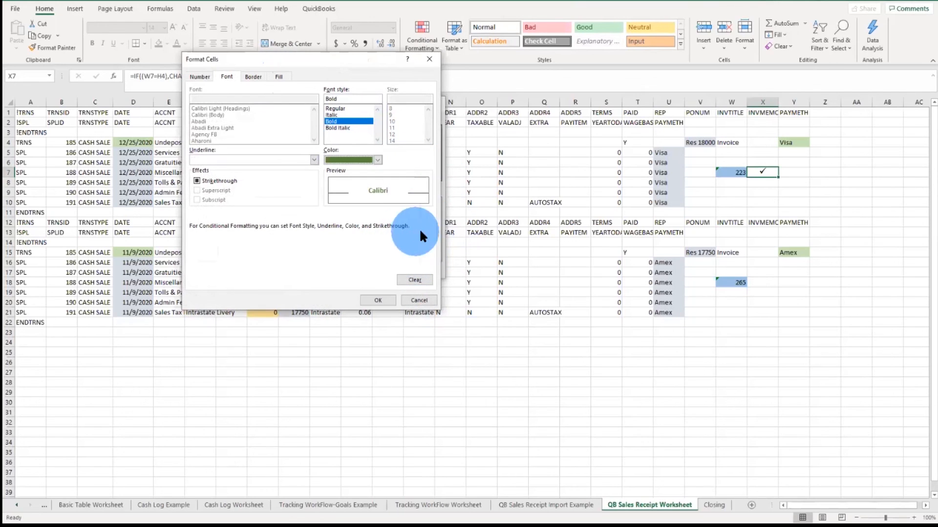
pyautogui.click(377, 300)
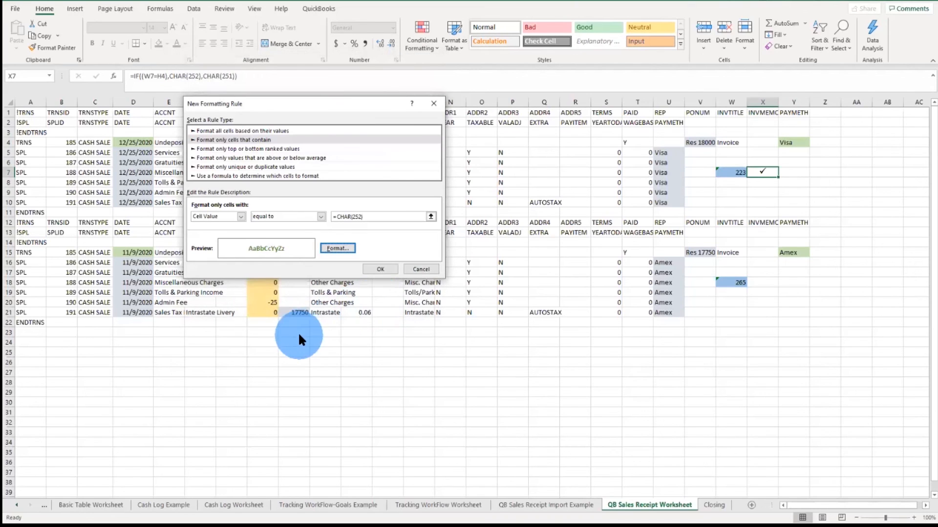
pyautogui.click(383, 270)
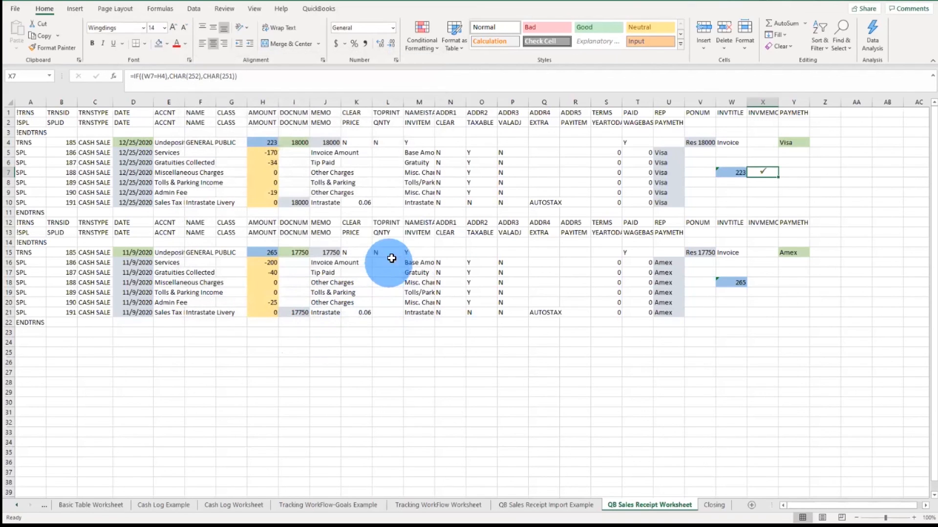
# Step: Test the green check formatting by setting the Admin Fee amount in H9 to -20, then back to -19
pyautogui.press('Down')
pyautogui.press('Down')
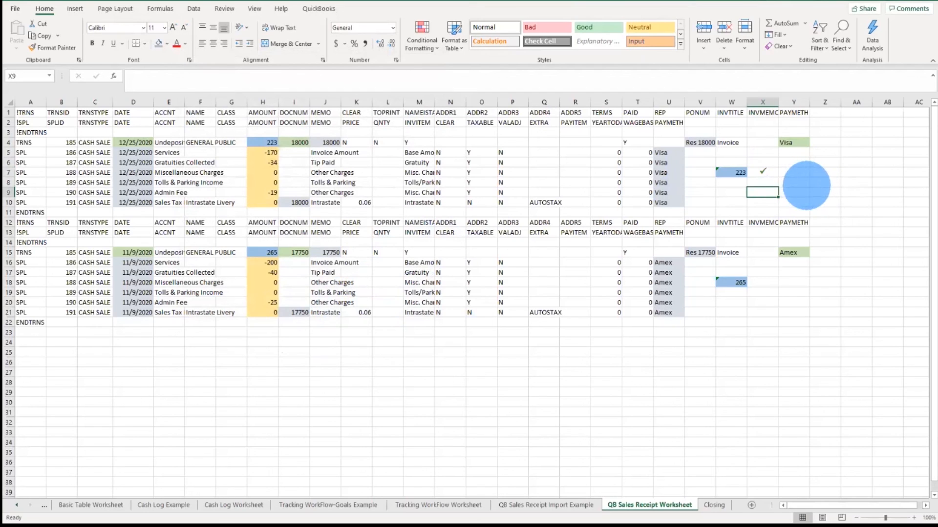
pyautogui.click(271, 192)
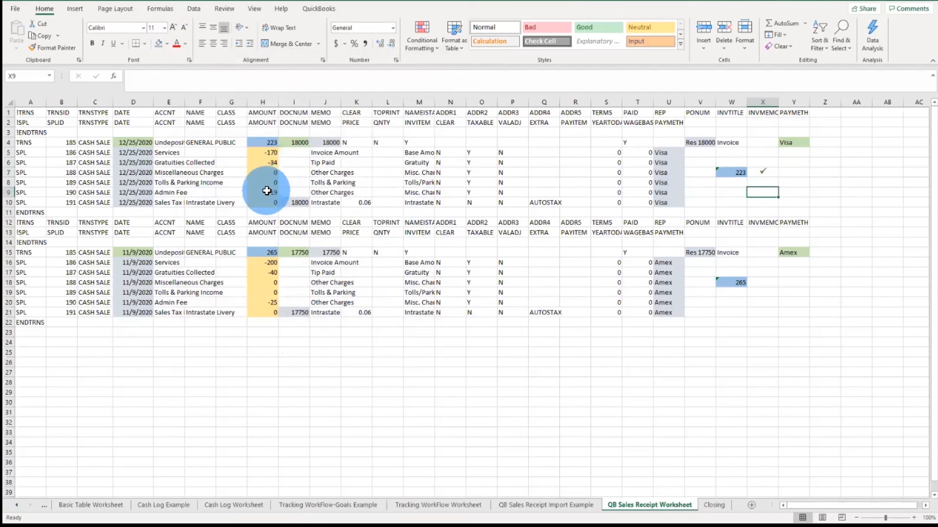
pyautogui.write('-20')
pyautogui.press('Return')
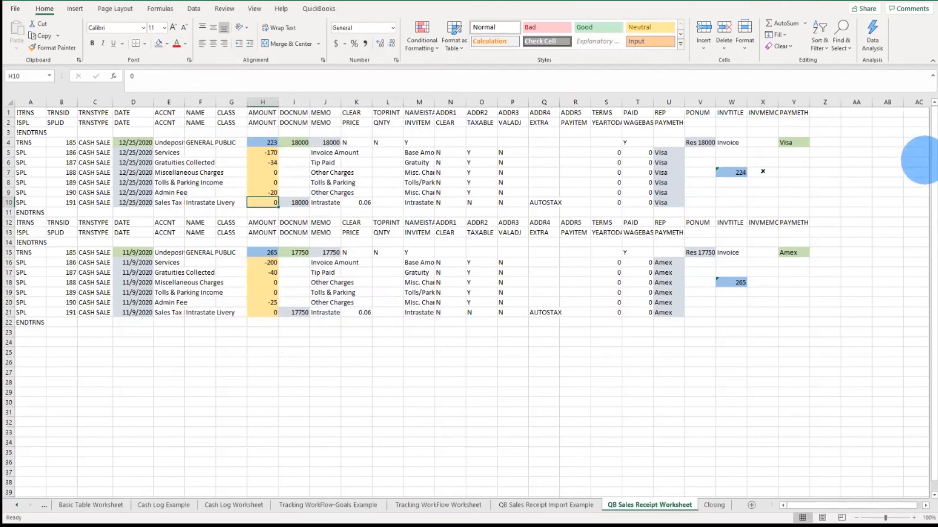
pyautogui.click(260, 193)
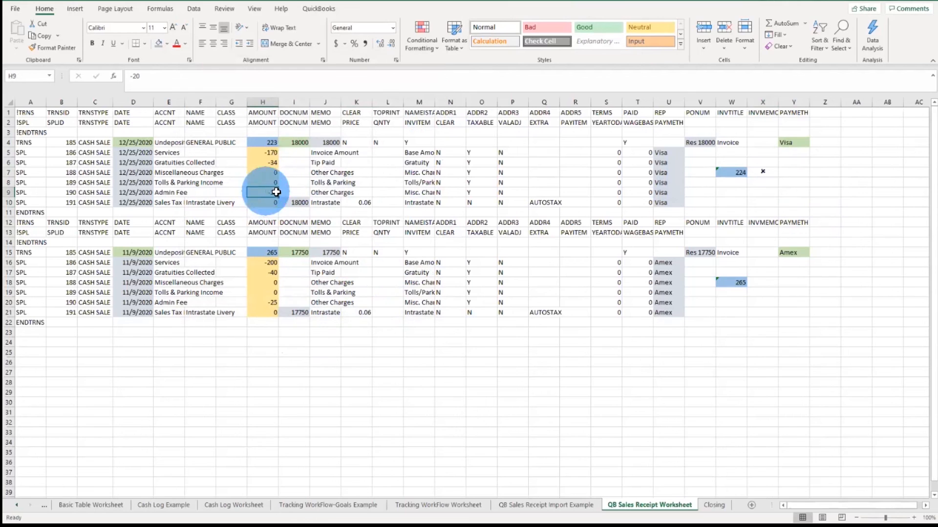
pyautogui.write('-19')
pyautogui.press('Return')
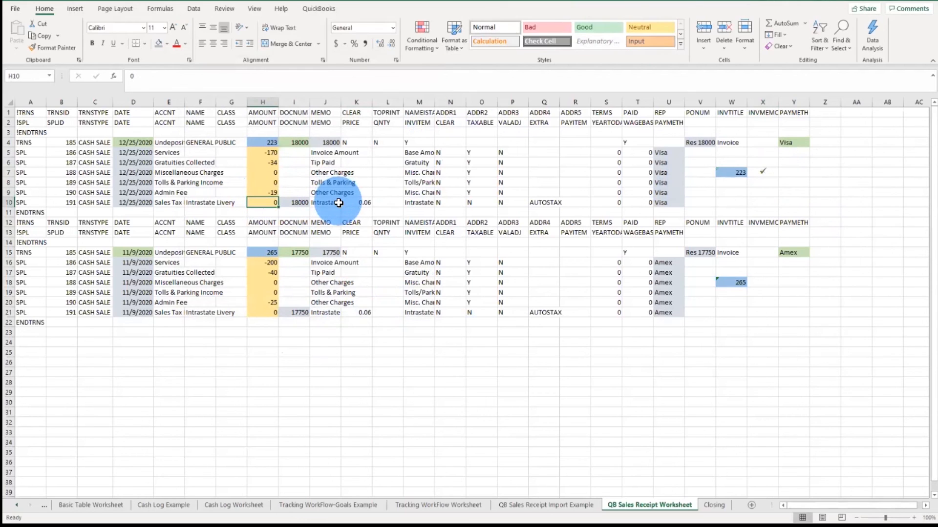
# Step: Create a second conditional formatting rule on X7 for cell values equal to =CHAR(251)
pyautogui.click(763, 170)
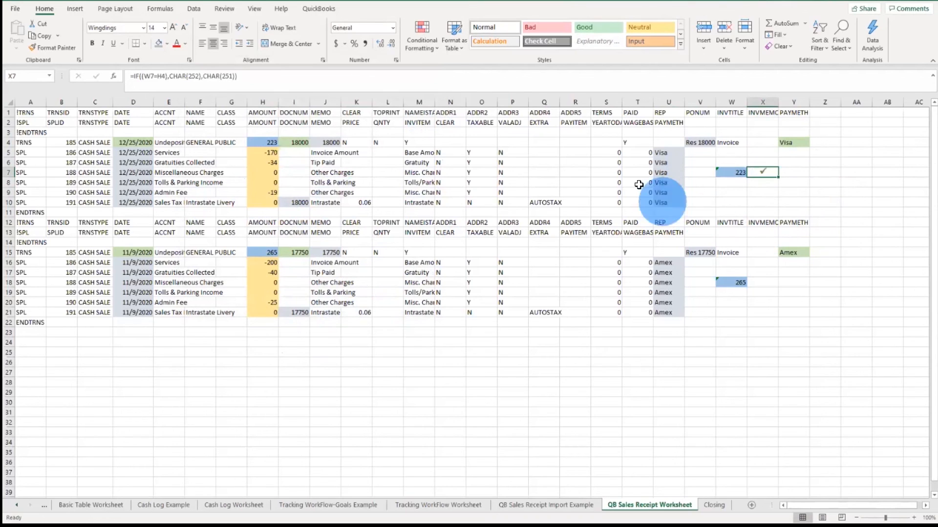
pyautogui.click(423, 33)
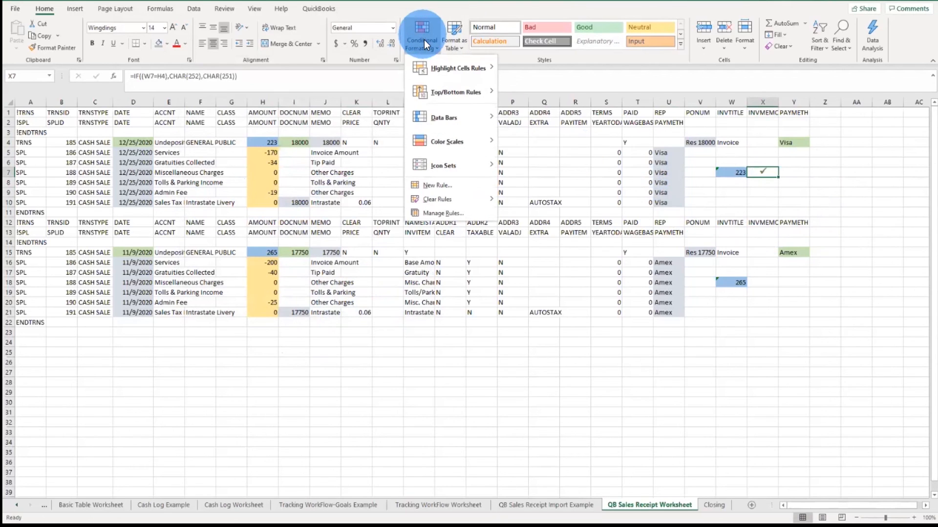
pyautogui.click(450, 189)
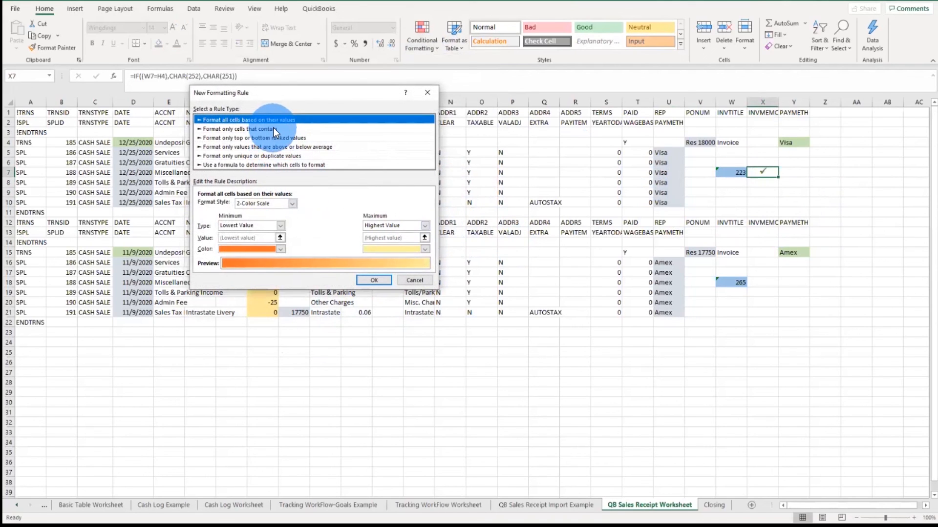
pyautogui.click(274, 128)
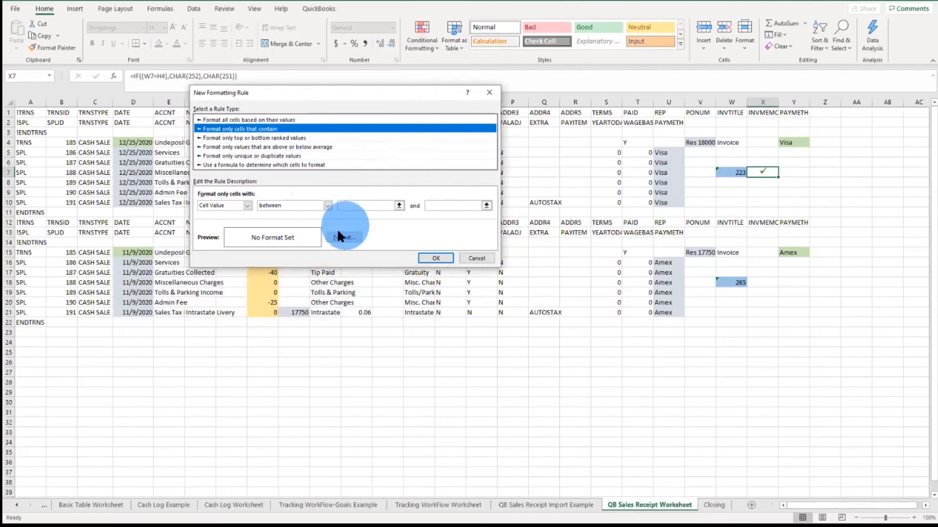
pyautogui.click(327, 205)
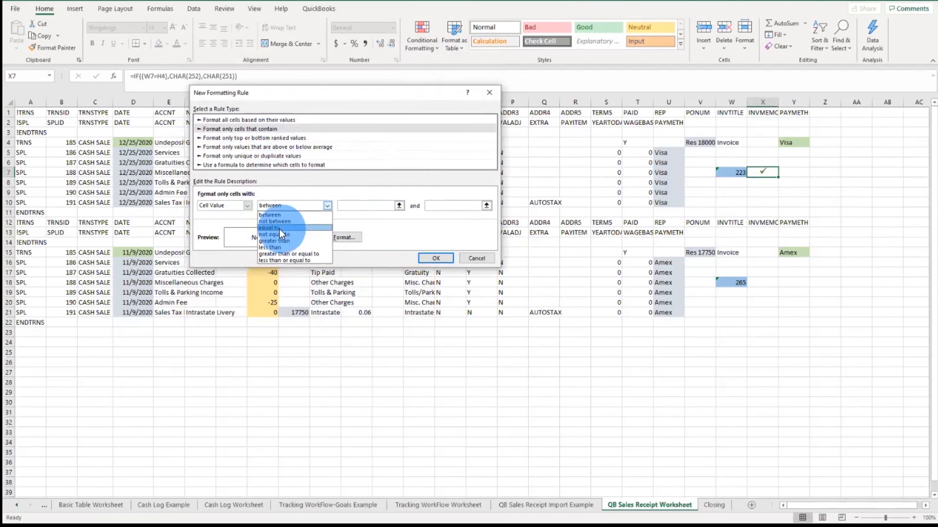
pyautogui.click(287, 228)
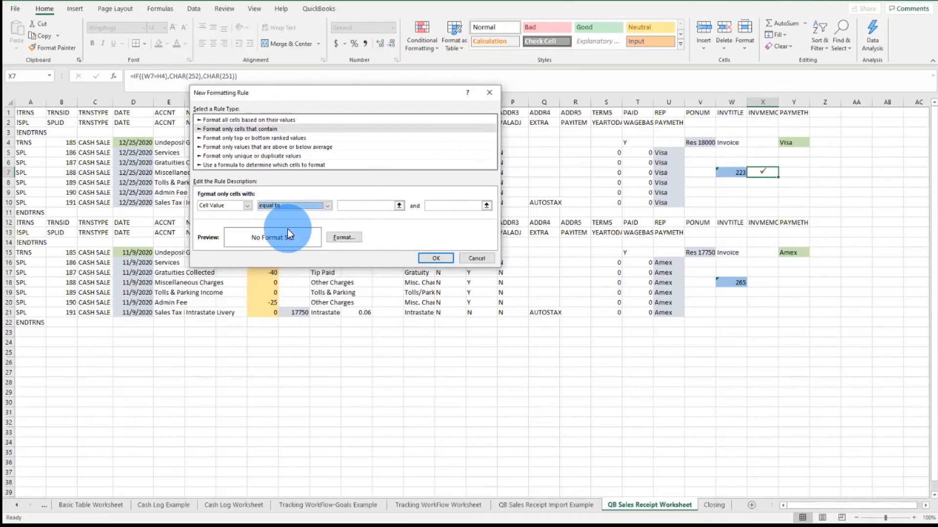
pyautogui.click(375, 205)
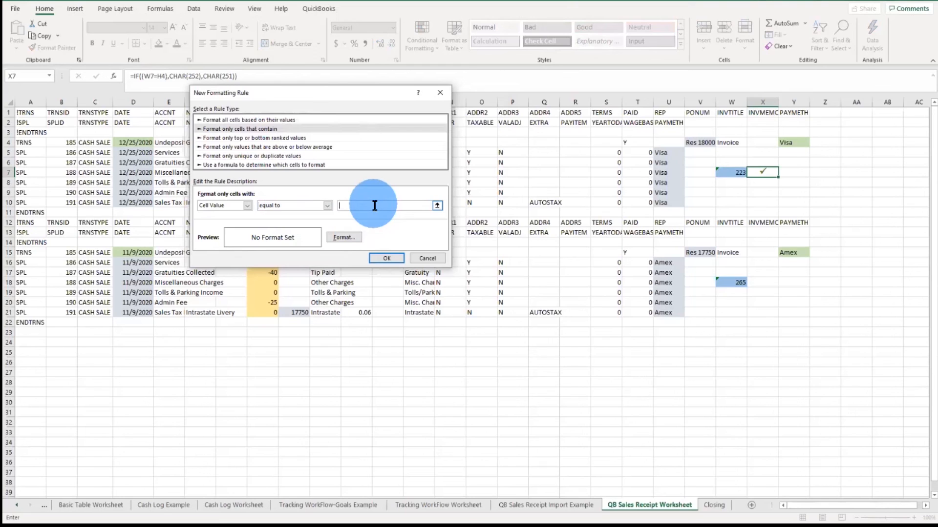
pyautogui.write('=')
pyautogui.write('SHAR')
pyautogui.press('BackSpace')
pyautogui.write('CHAR(251')
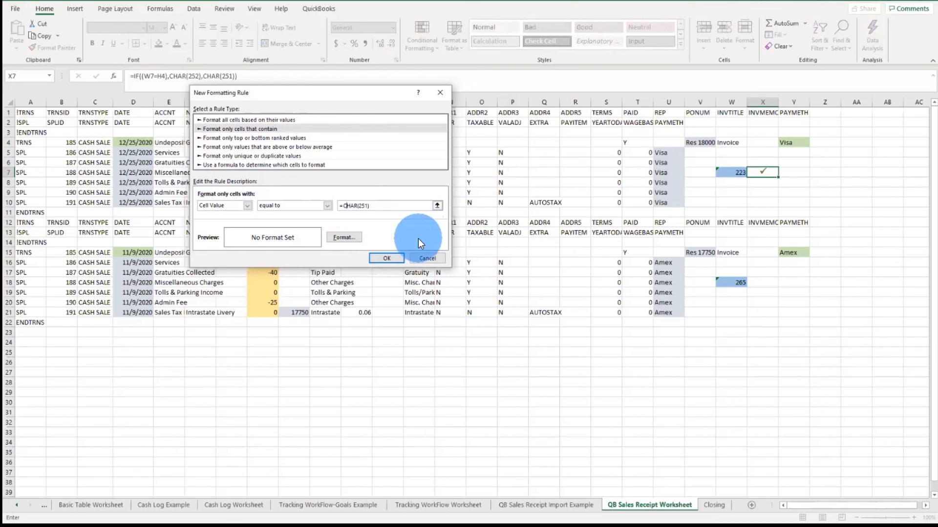
# Step: Set the second rule's format to a bold font with a red fill and apply the rule
pyautogui.click(352, 237)
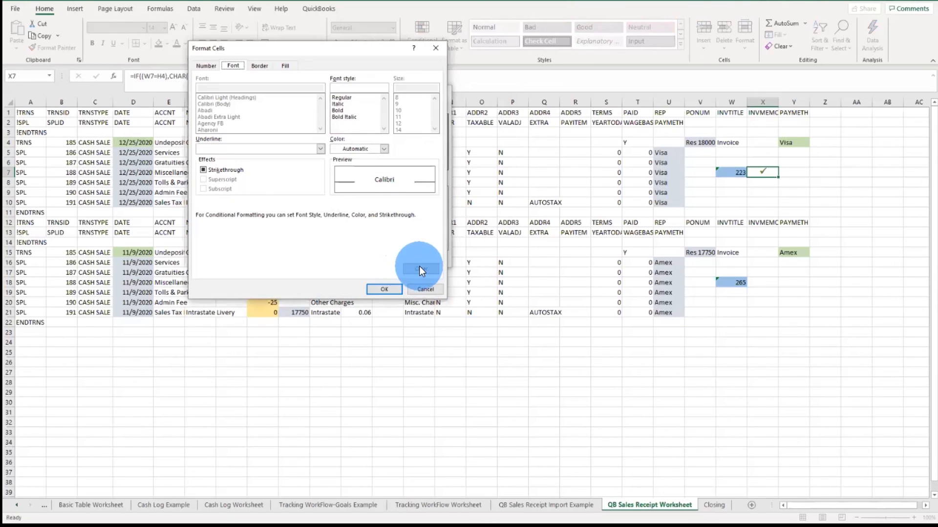
pyautogui.click(343, 109)
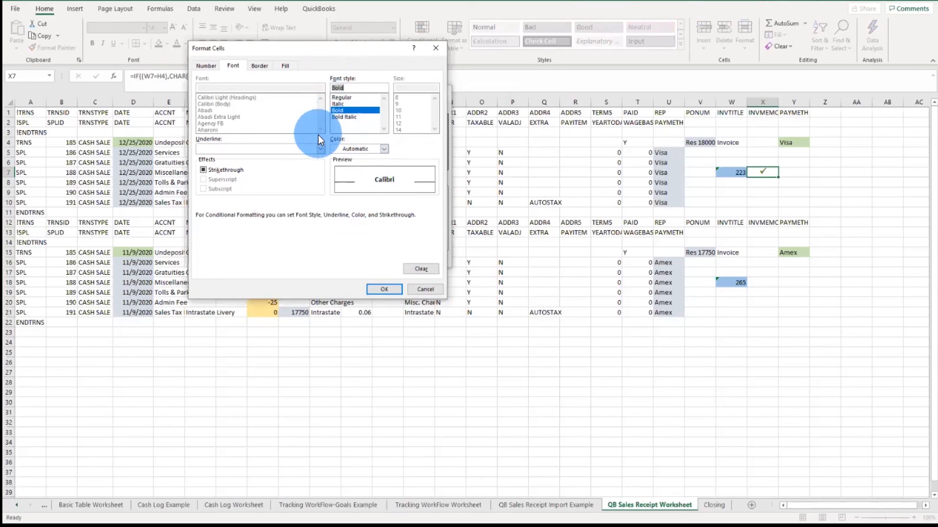
pyautogui.click(287, 67)
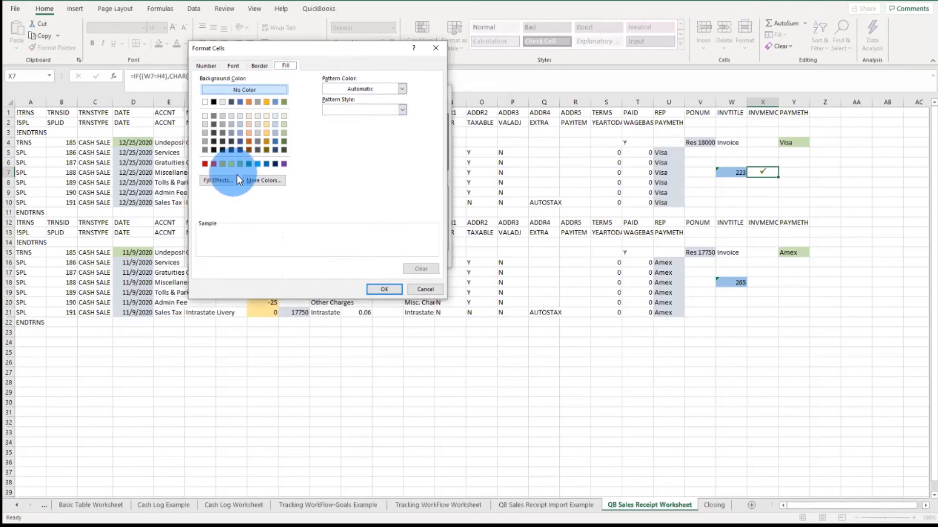
pyautogui.click(214, 164)
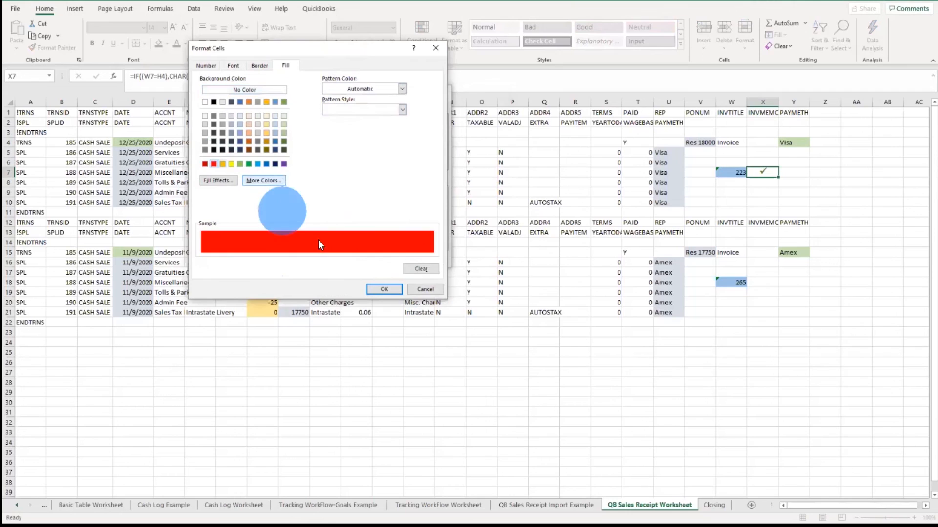
pyautogui.click(387, 291)
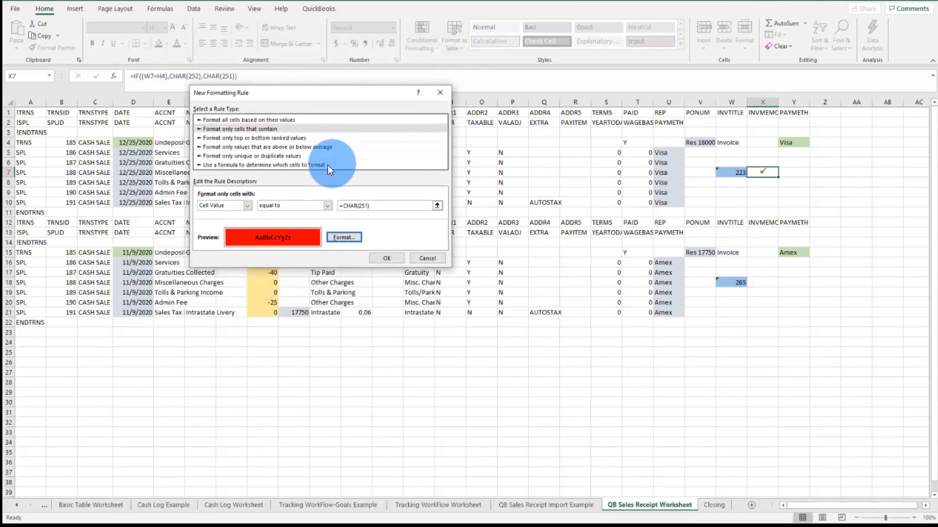
pyautogui.click(393, 258)
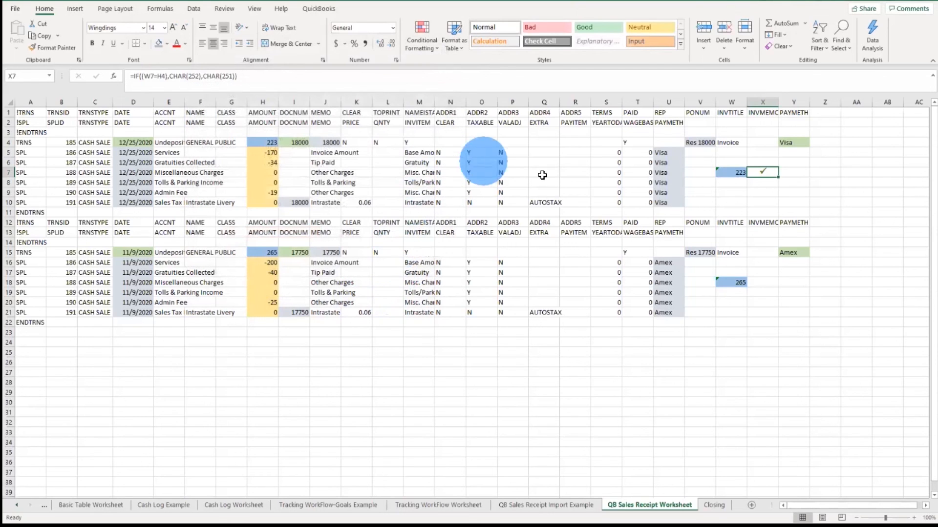
# Step: Test the red cross formatting by setting the Admin Fee amount in H9 to -20, then back to -19
pyautogui.click(731, 192)
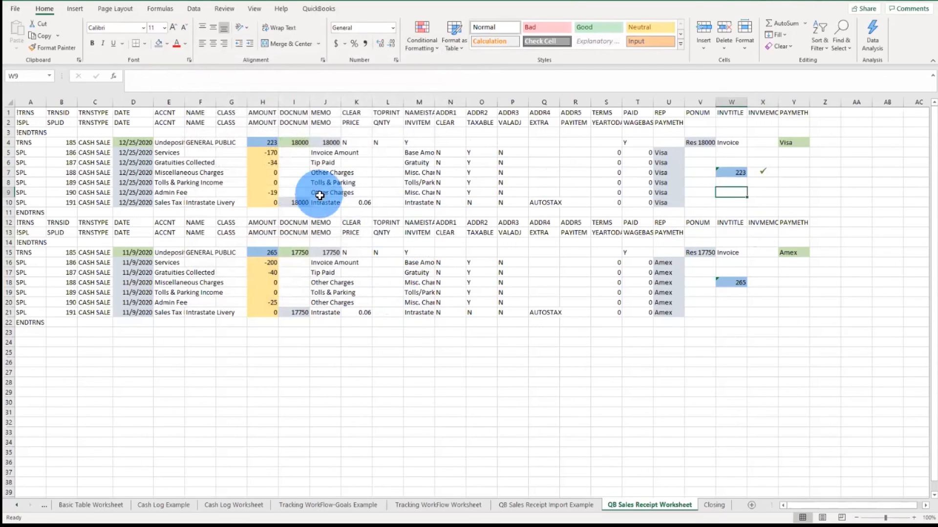
pyautogui.click(268, 192)
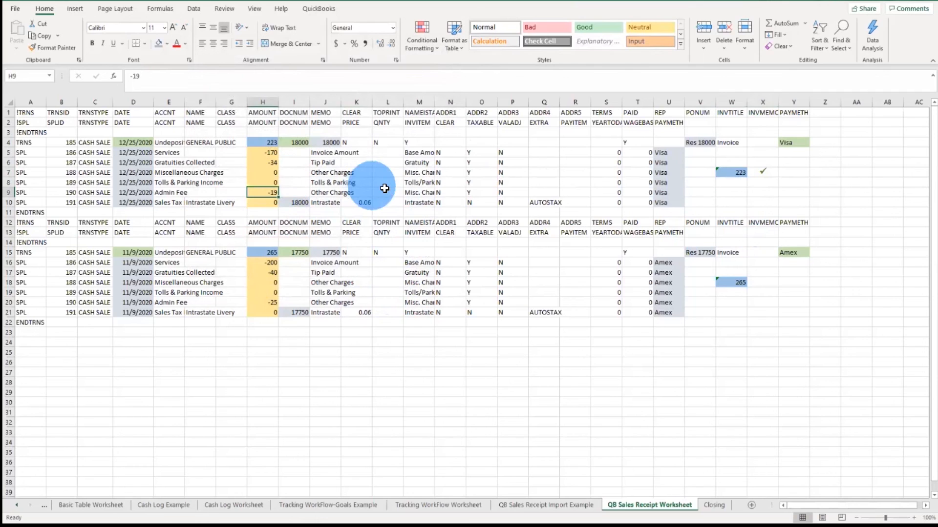
pyautogui.write('-20')
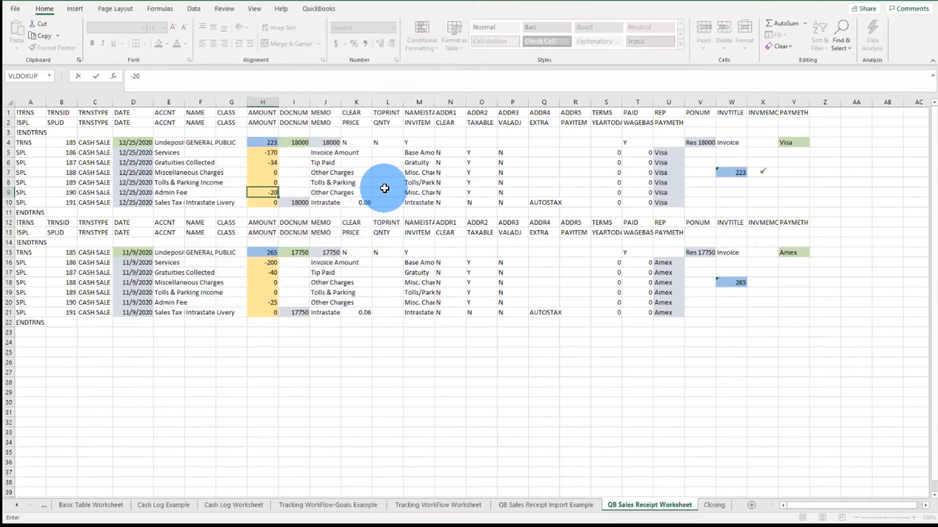
pyautogui.press('Return')
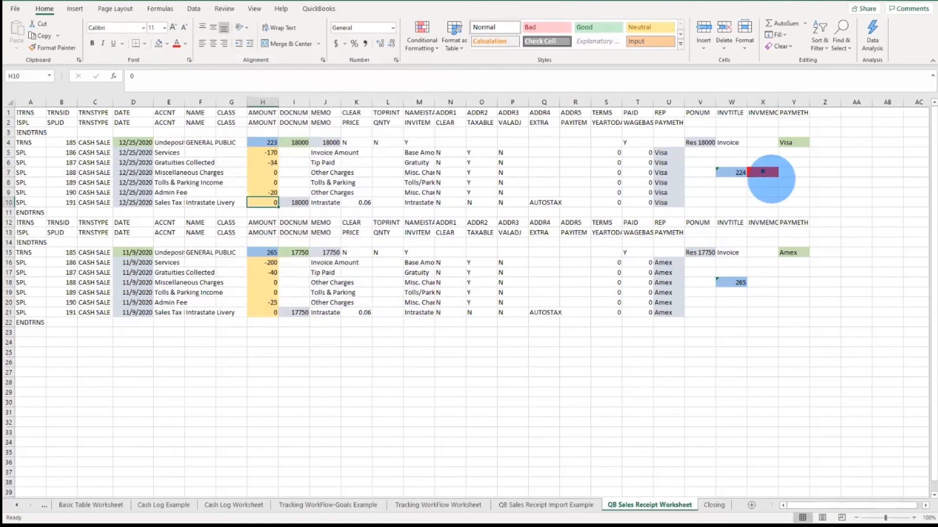
pyautogui.click(270, 194)
pyautogui.doubleClick(271, 195)
pyautogui.press('BackSpace')
pyautogui.press('BackSpace')
pyautogui.write('19')
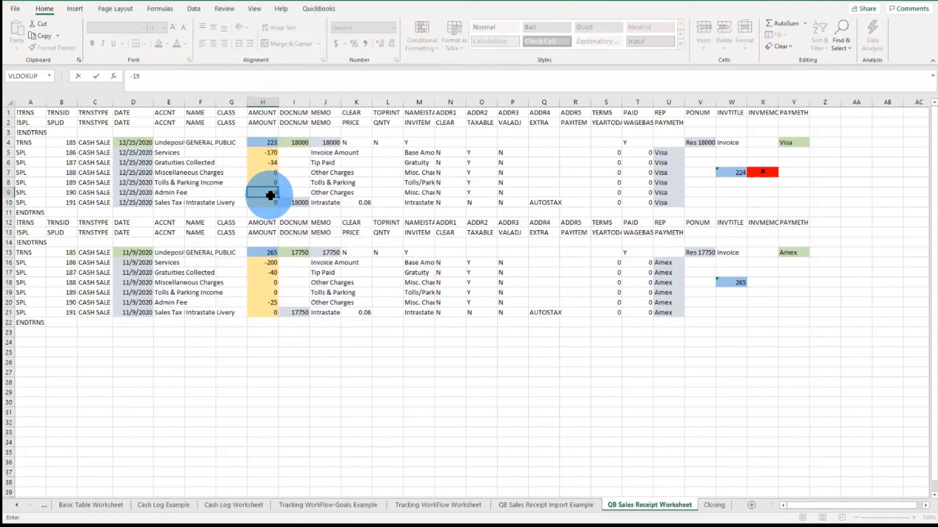
pyautogui.press('Return')
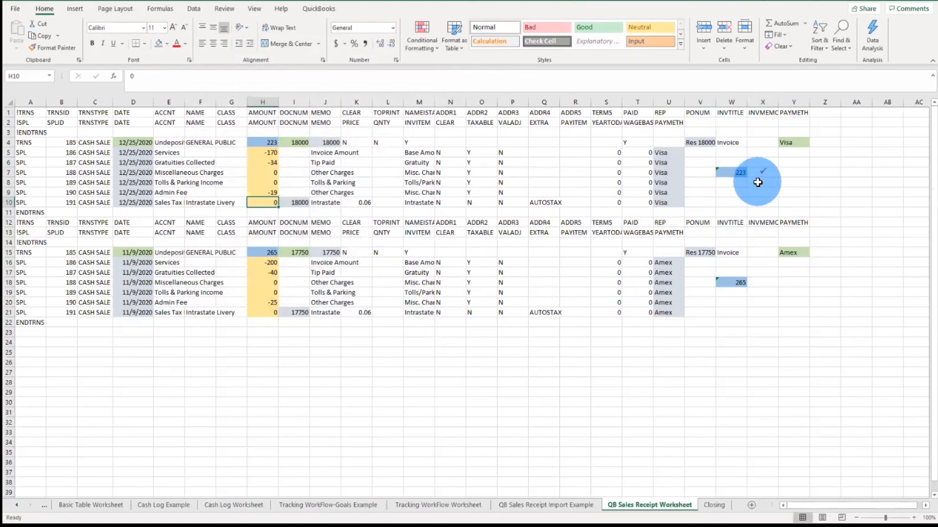